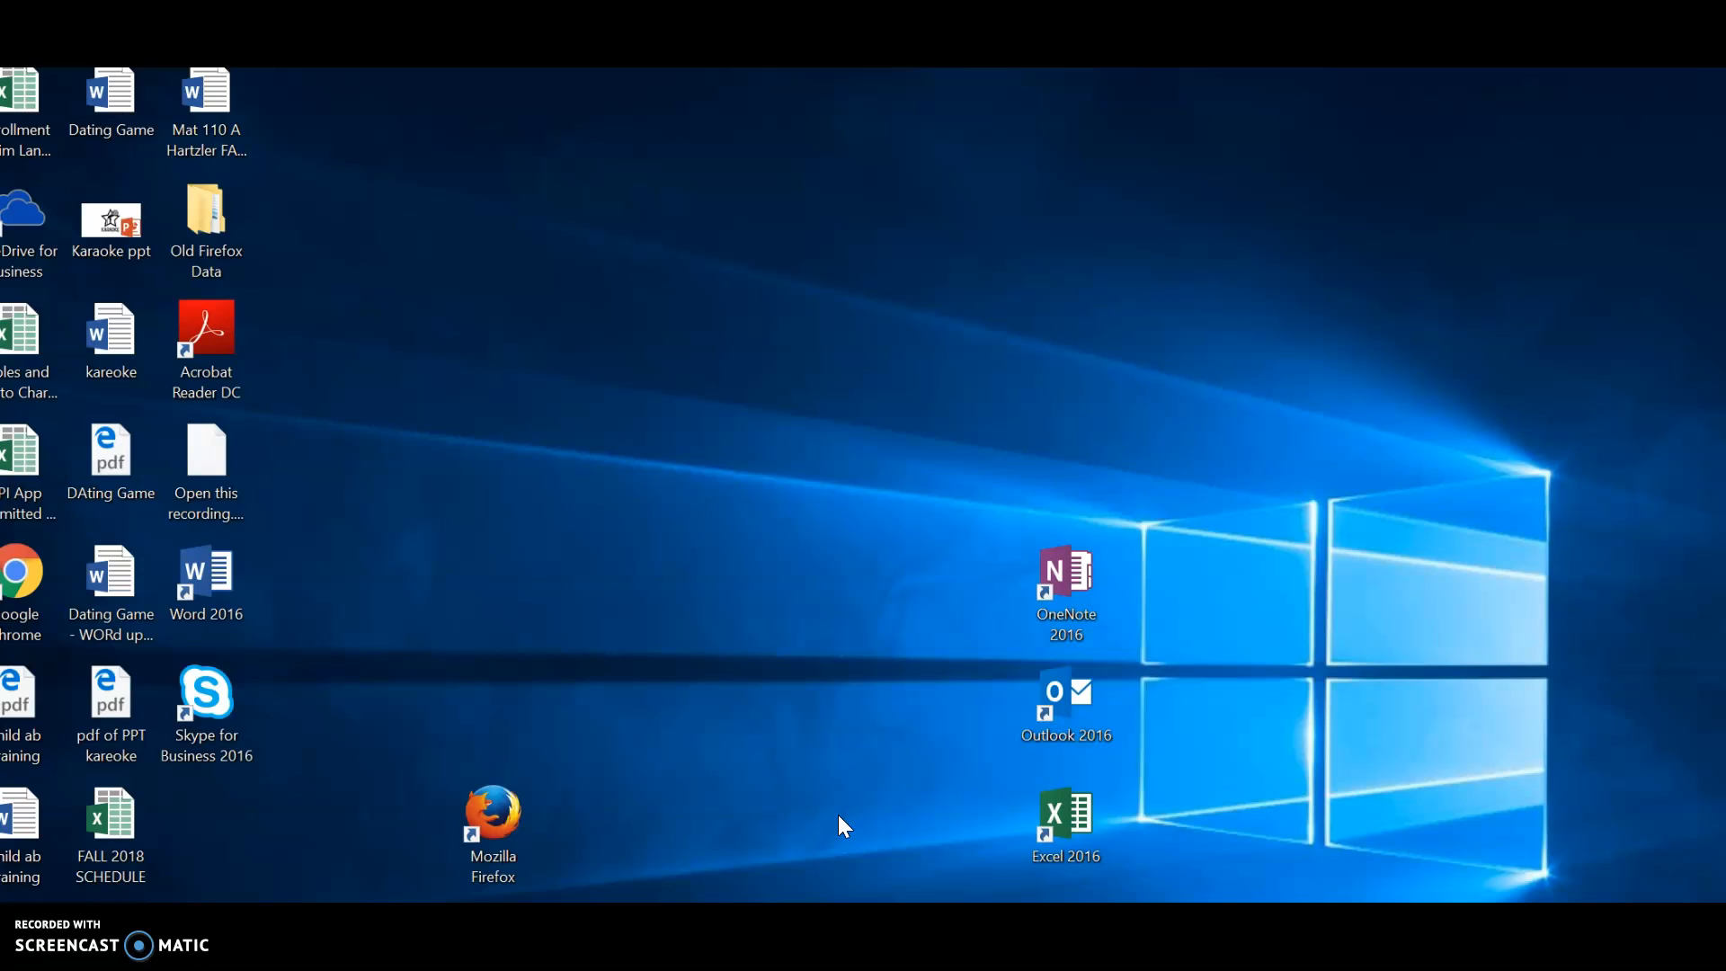
Launch Excel 2016 and start a maximized blank workbook
click(1047, 818)
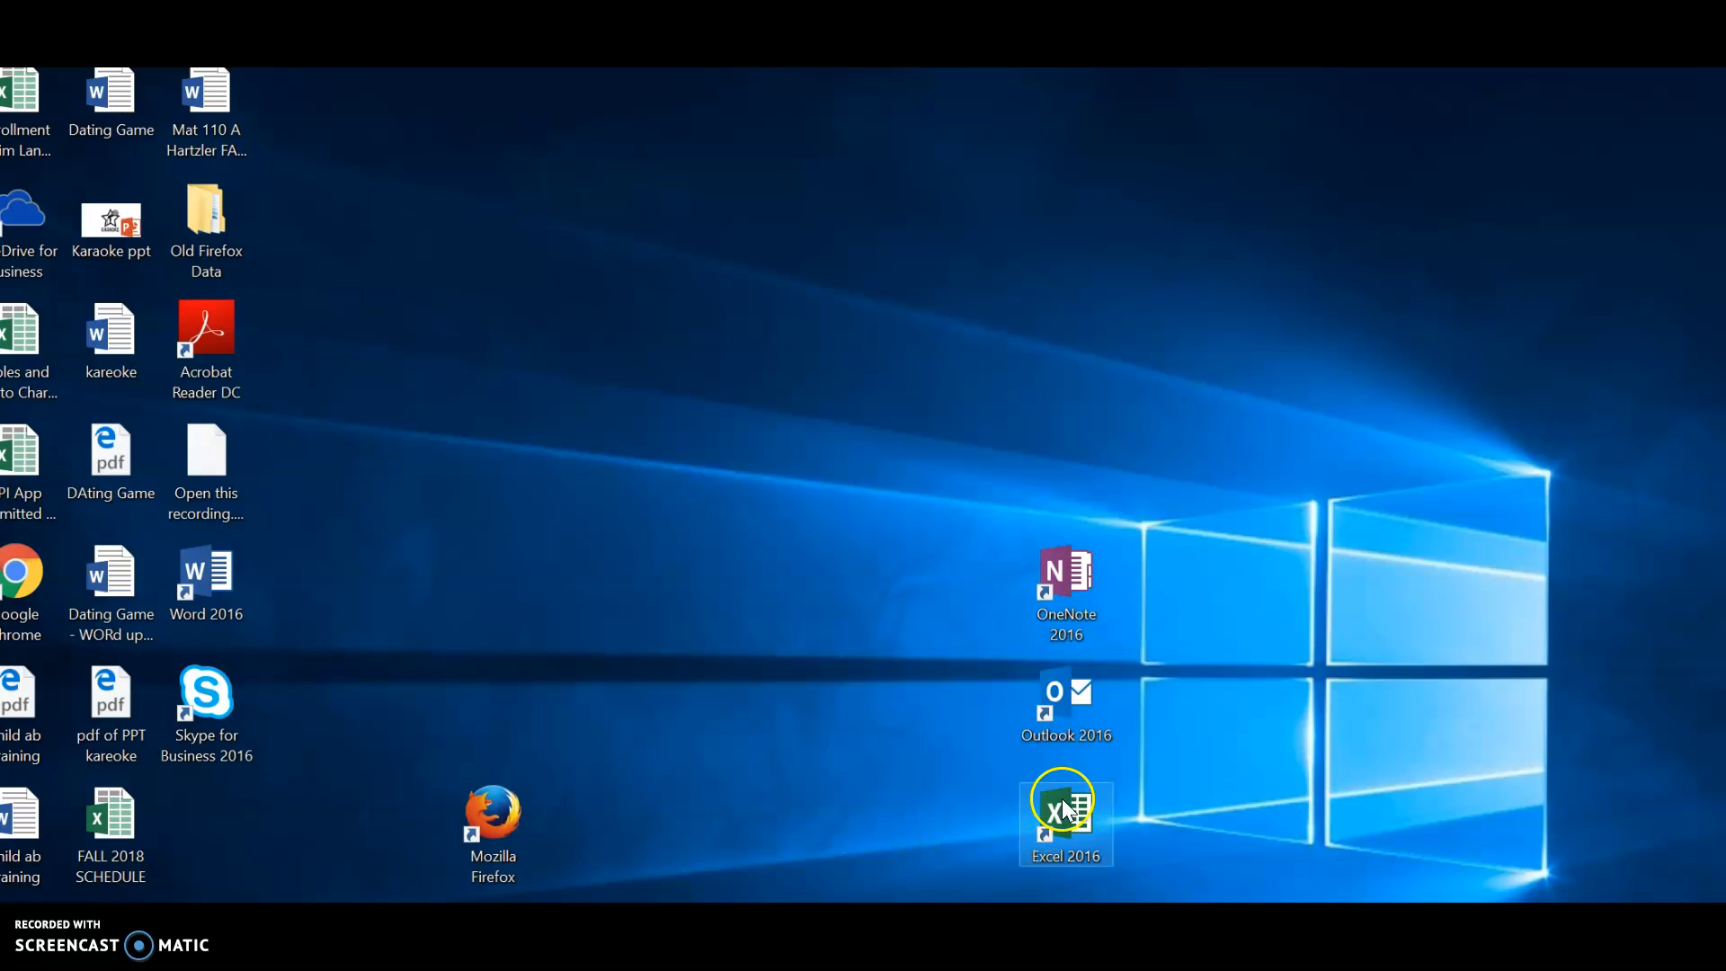
double_click(1069, 814)
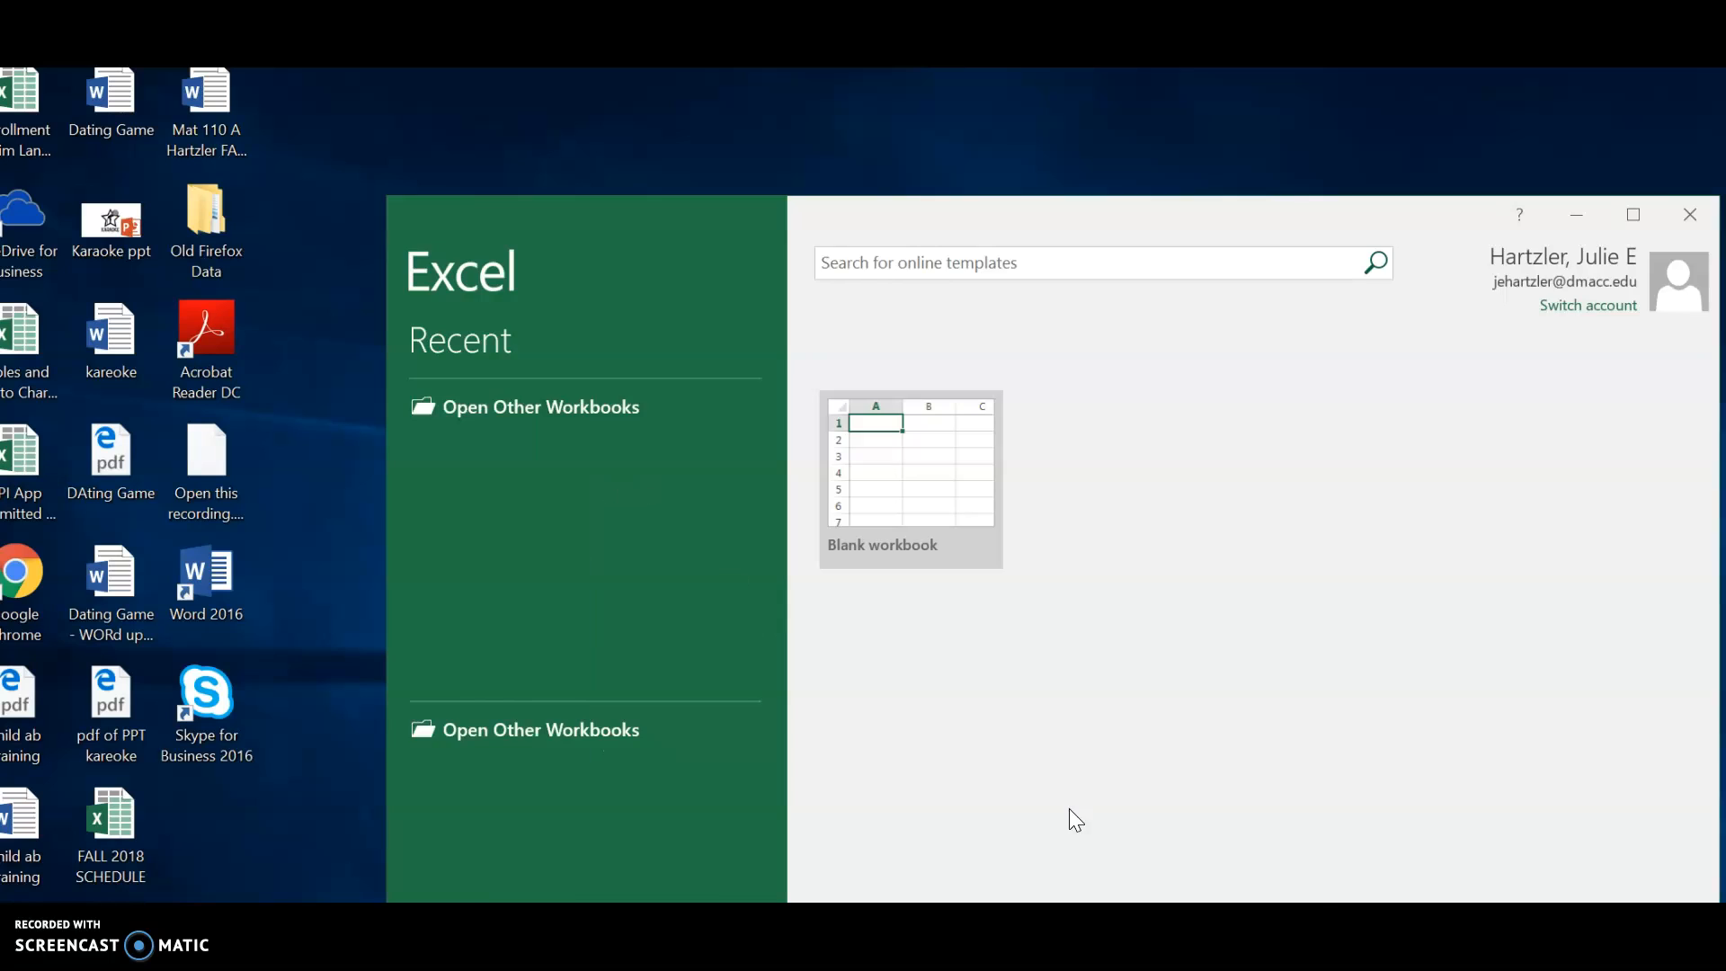
click(903, 487)
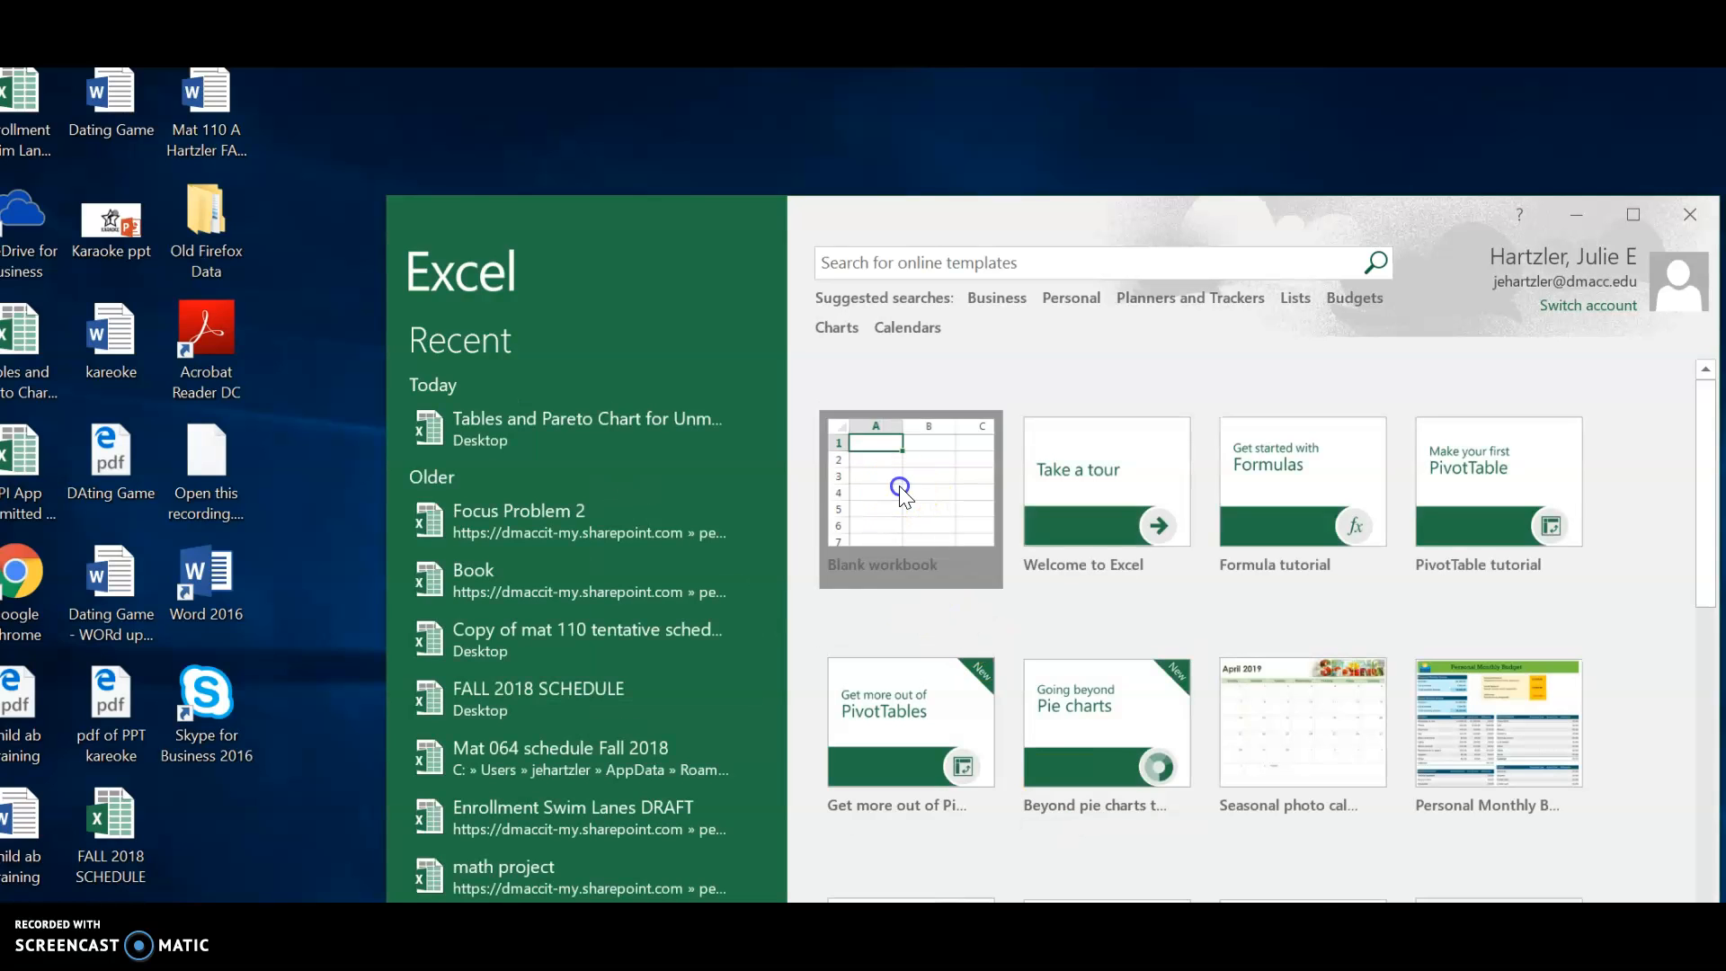
click(898, 486)
click(1633, 220)
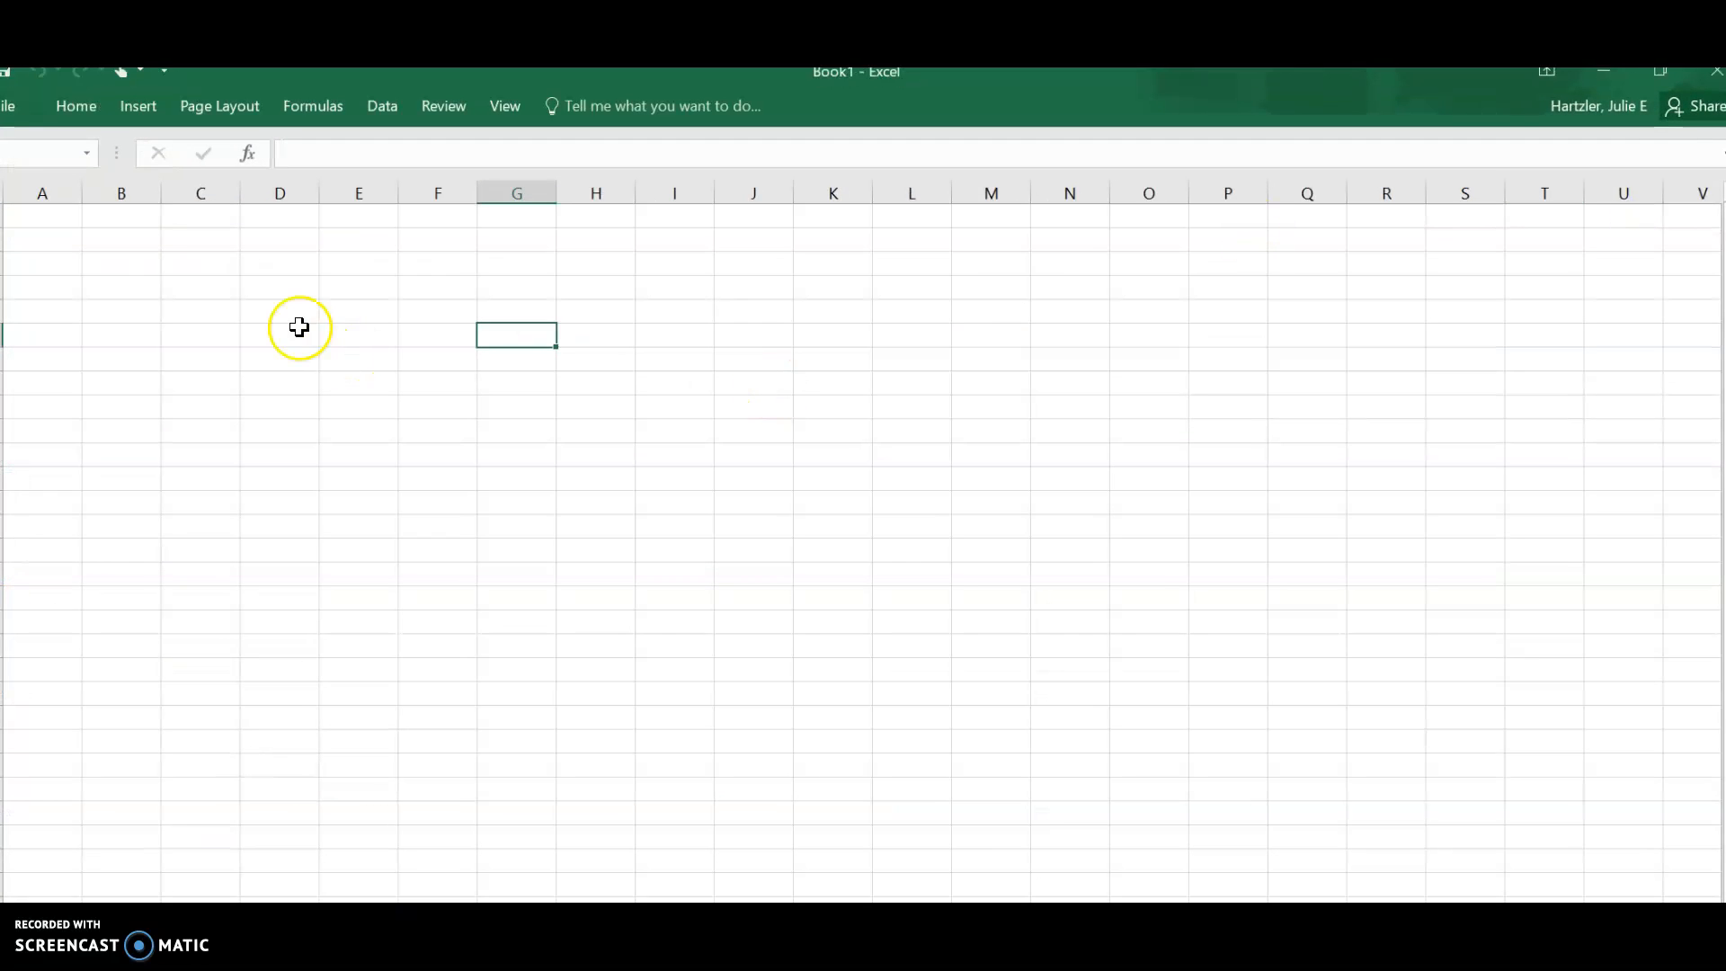
Enter the header 'months' in A1 and the values 0 through 9 in A2:A11
click(46, 221)
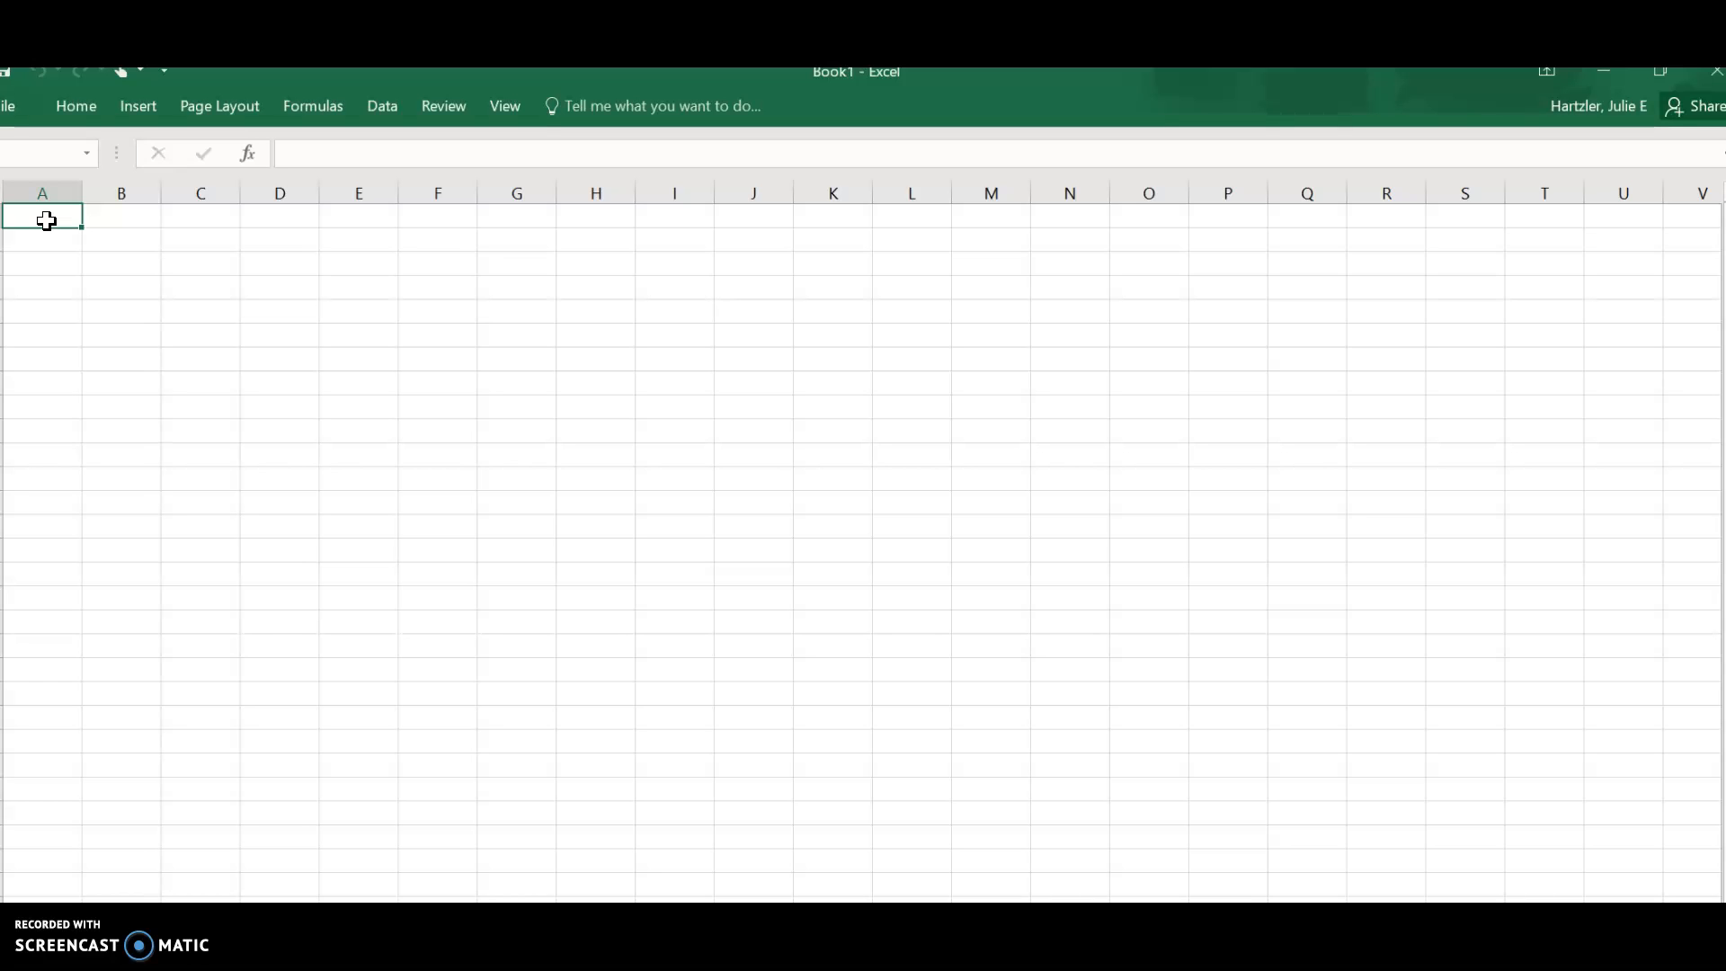
text(mO)
key(BackSpace)
text(mon)
key(Return)
text(0)
key(Return)
text(1)
key(Return)
text(2)
key(Return)
text(3)
key(Return)
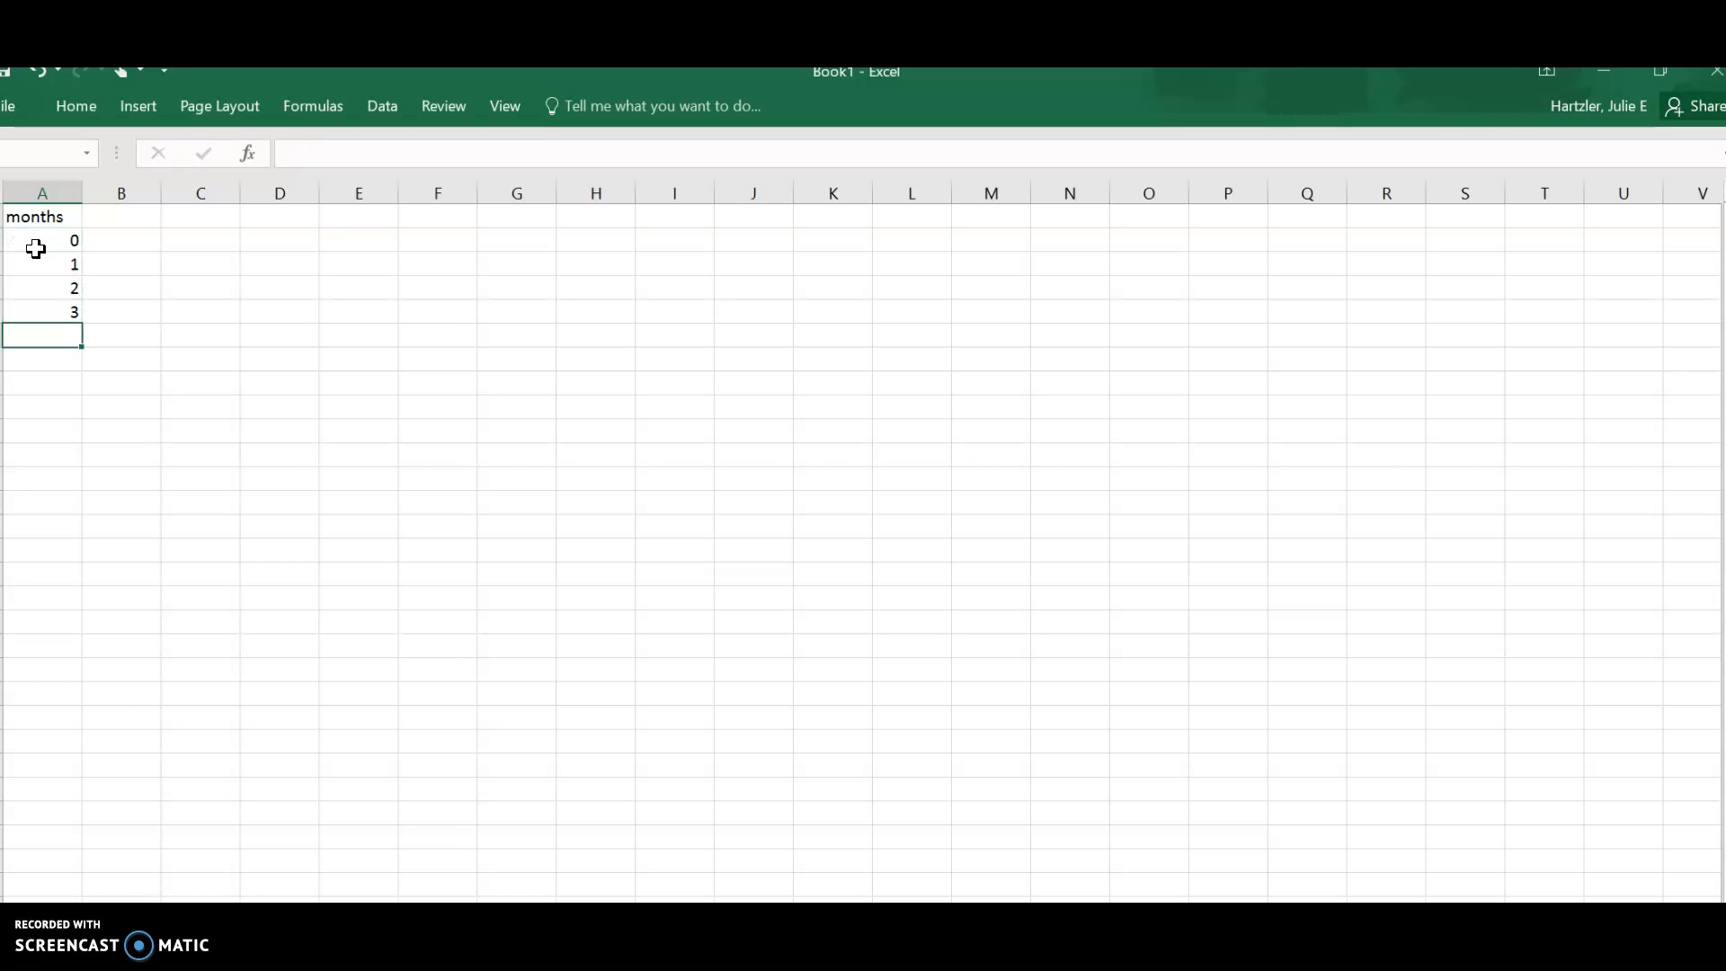
text(4 5)
key(Return)
text(6)
key(Return)
text(7)
key(Return)
text(8)
key(Return)
text(9)
key(Return)
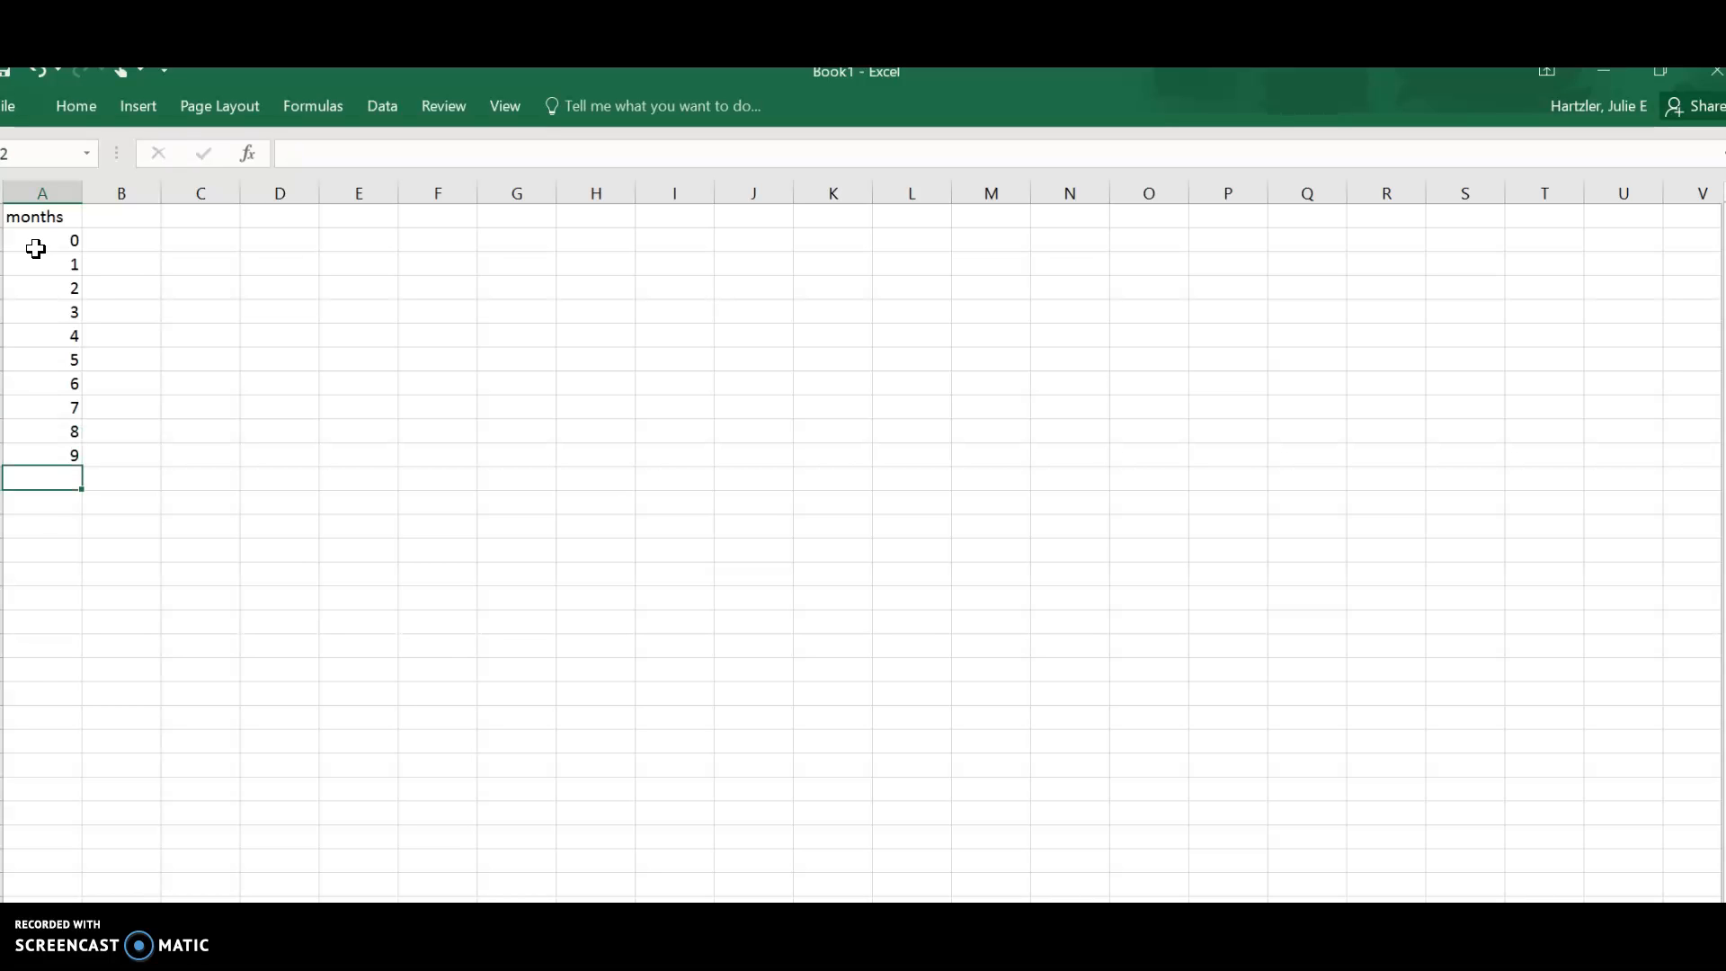
Head column B 'Gym A' and fill B2:B11 with =20*A2+100, giving 100 to 280
click(109, 222)
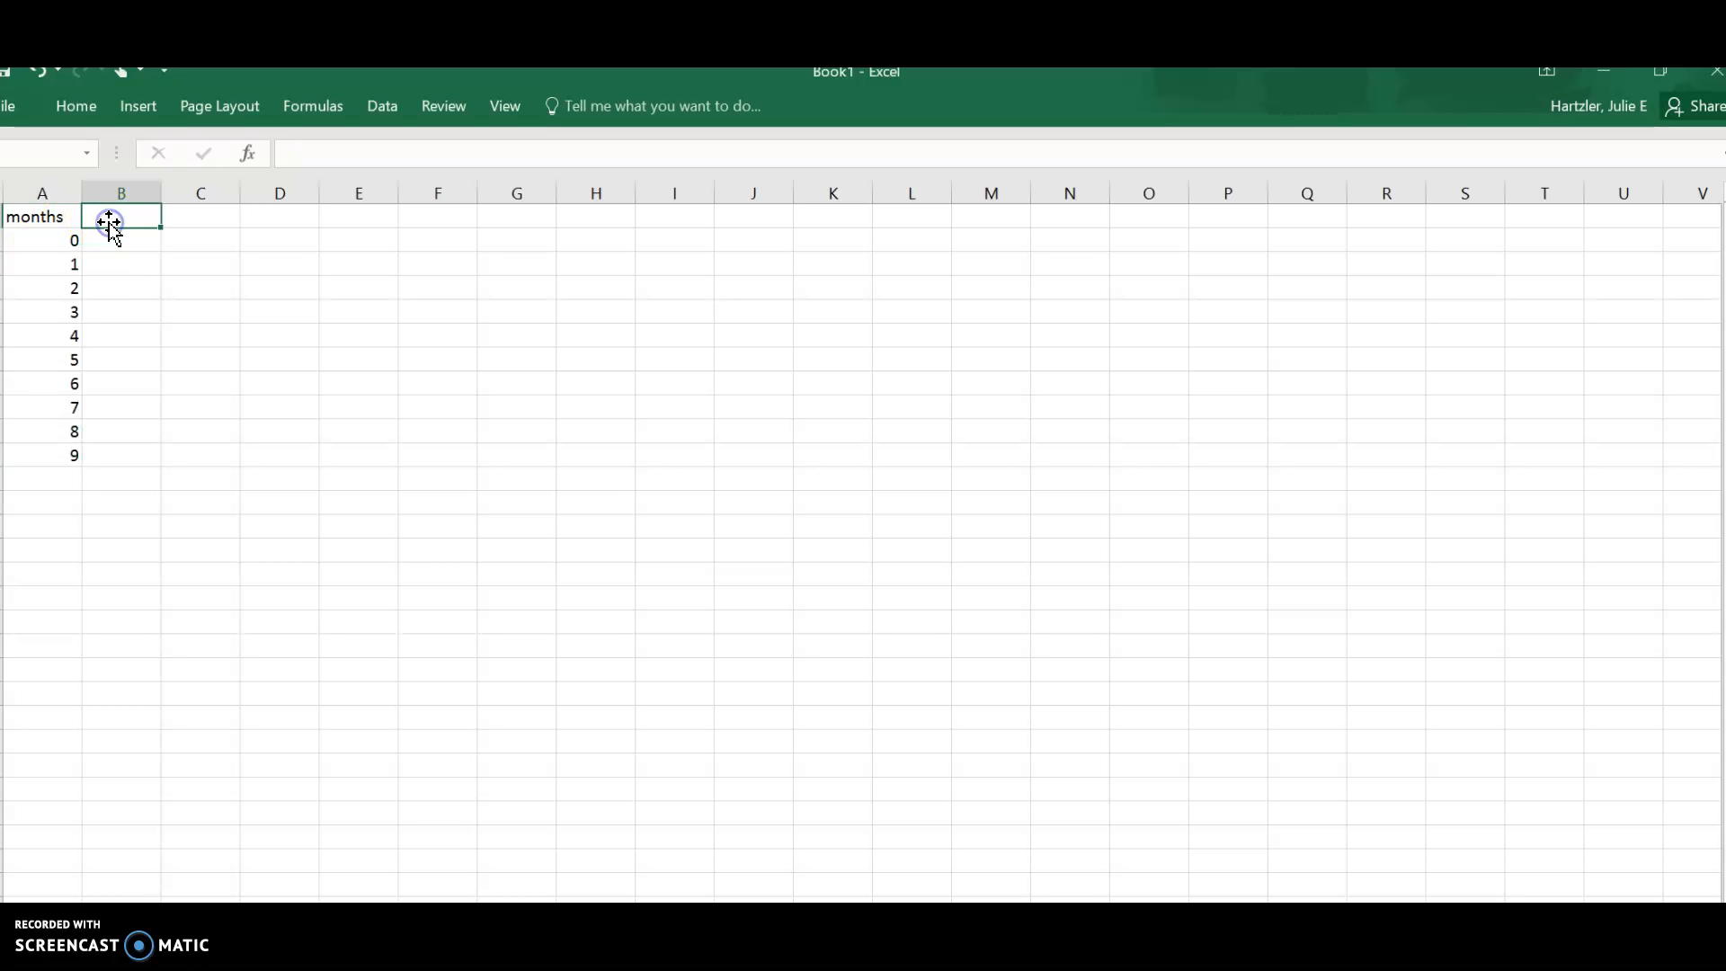
text(Gym A)
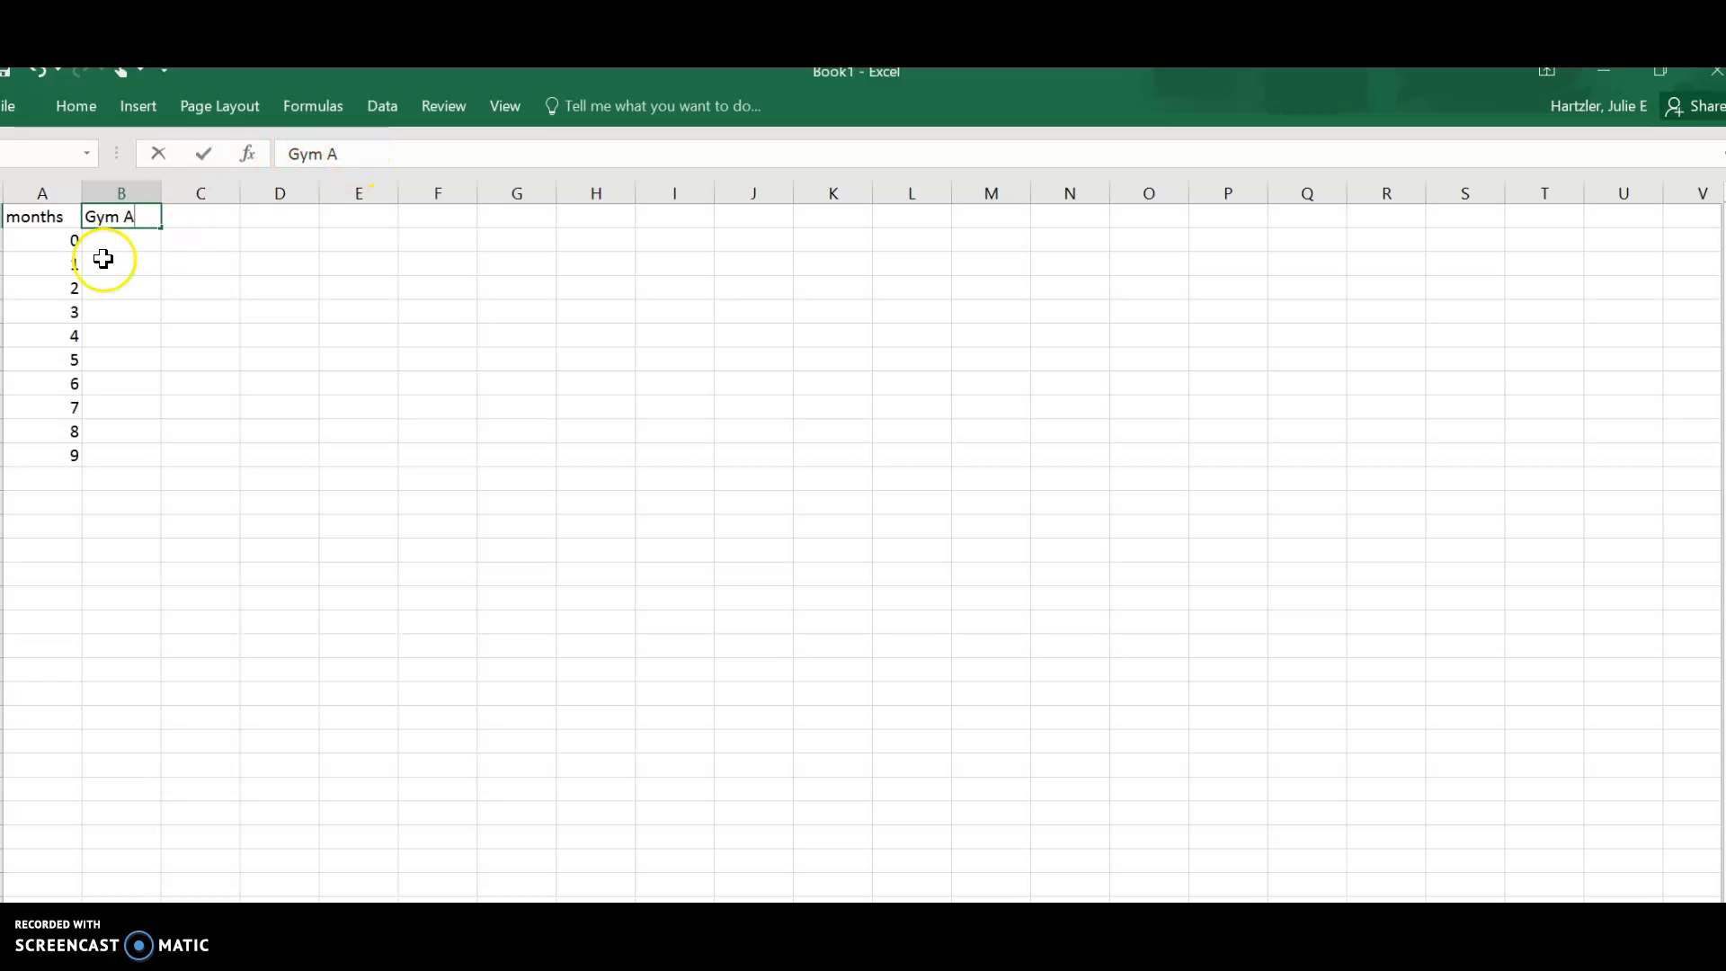
click(107, 254)
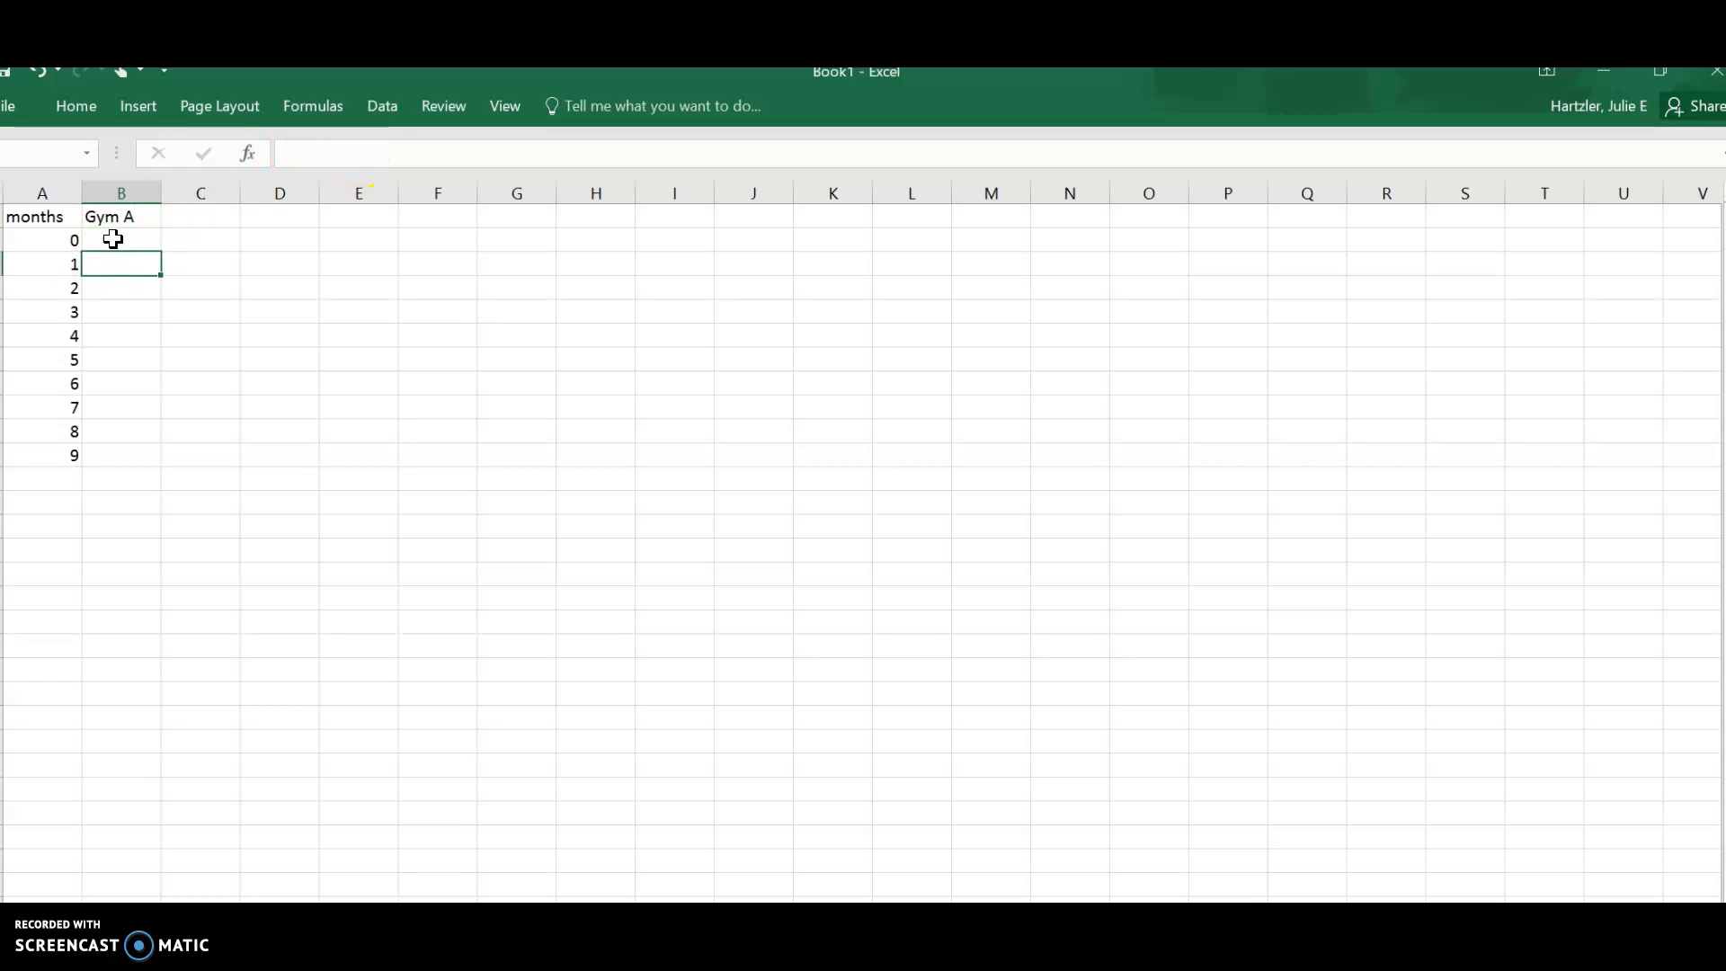
click(111, 237)
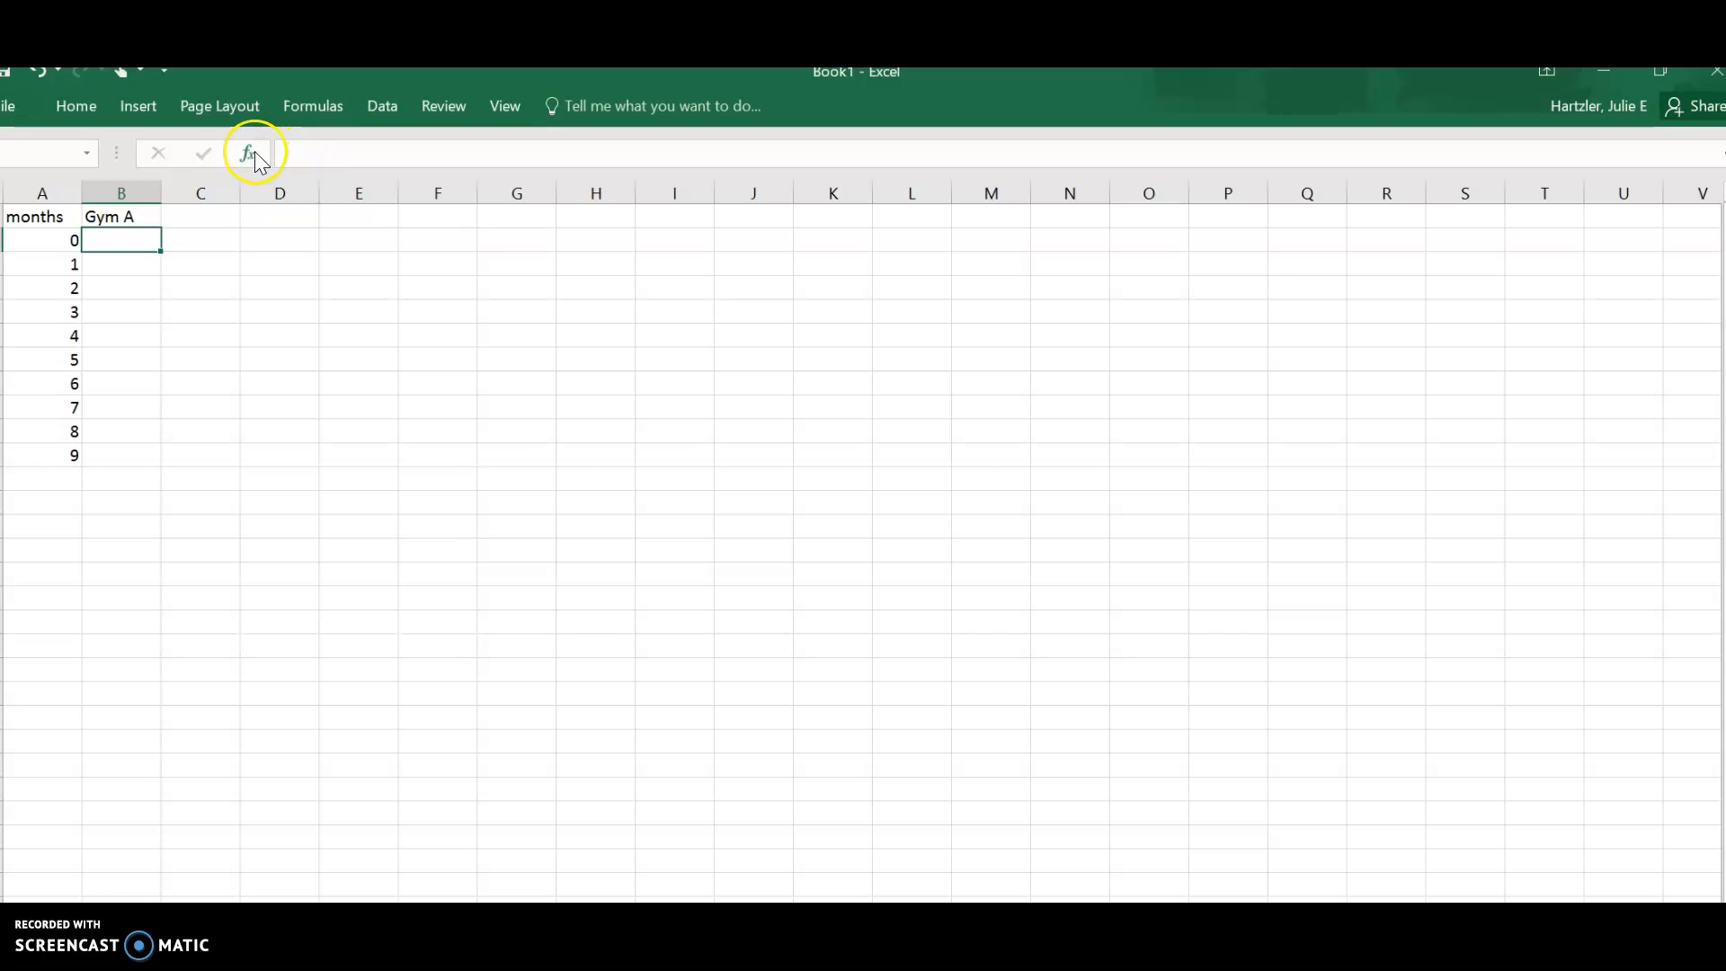
click(301, 153)
text(=)
text(0*)
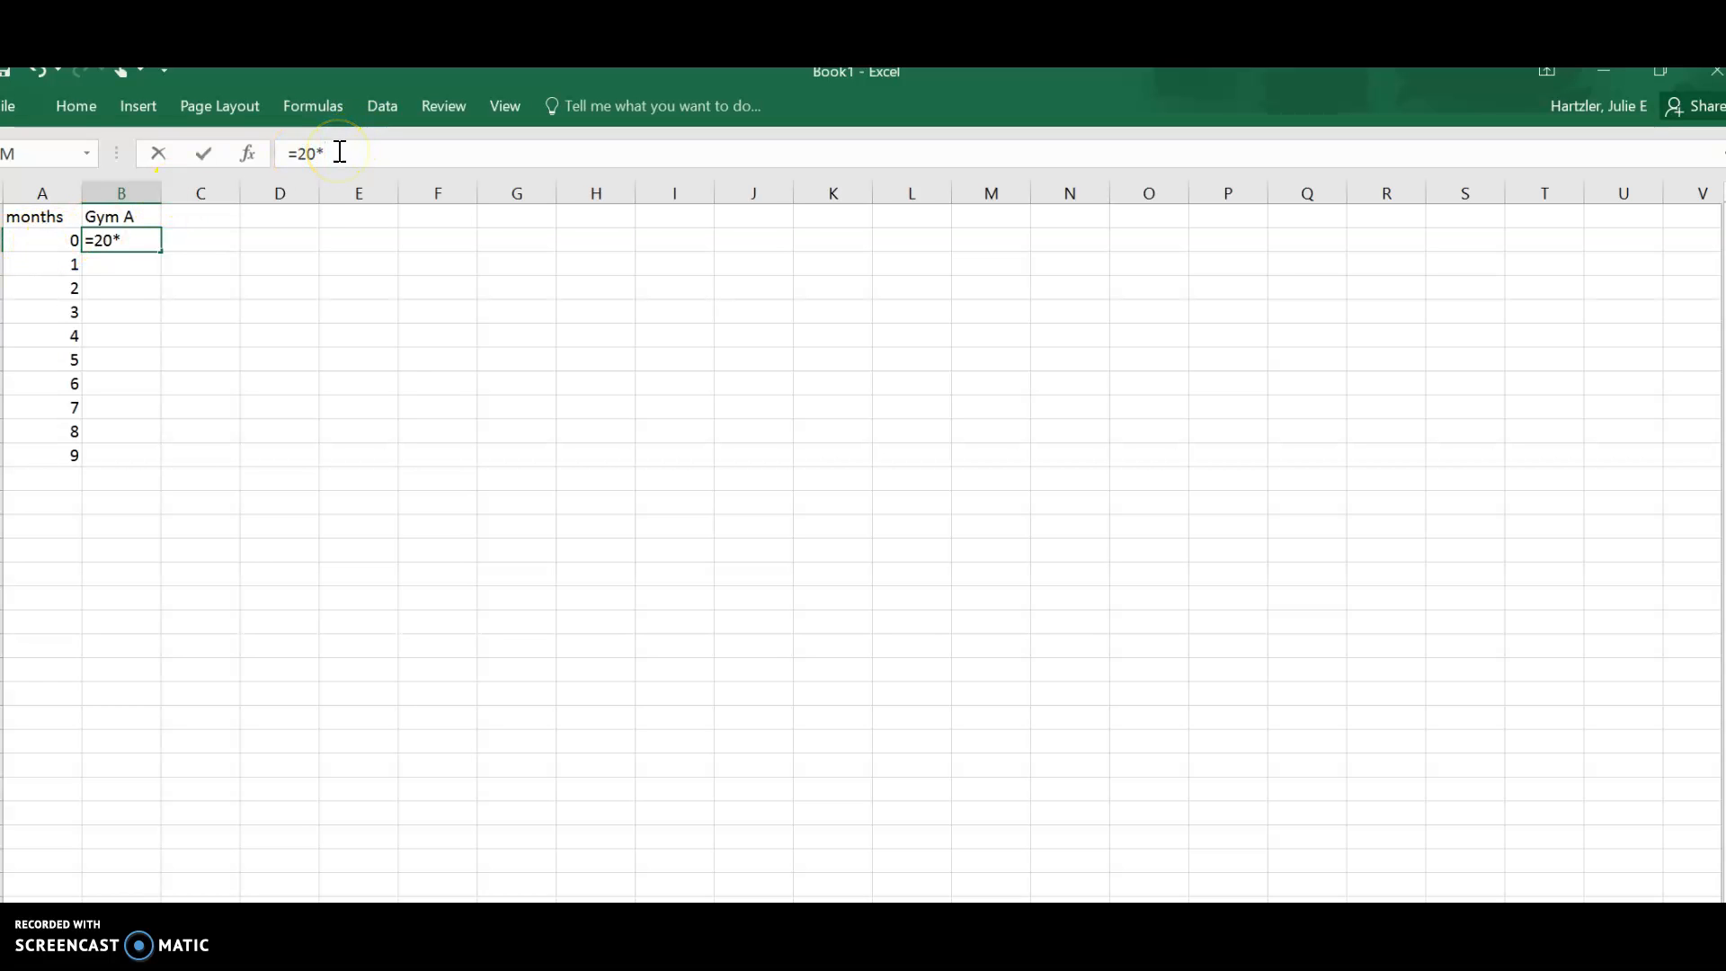
text(A2)
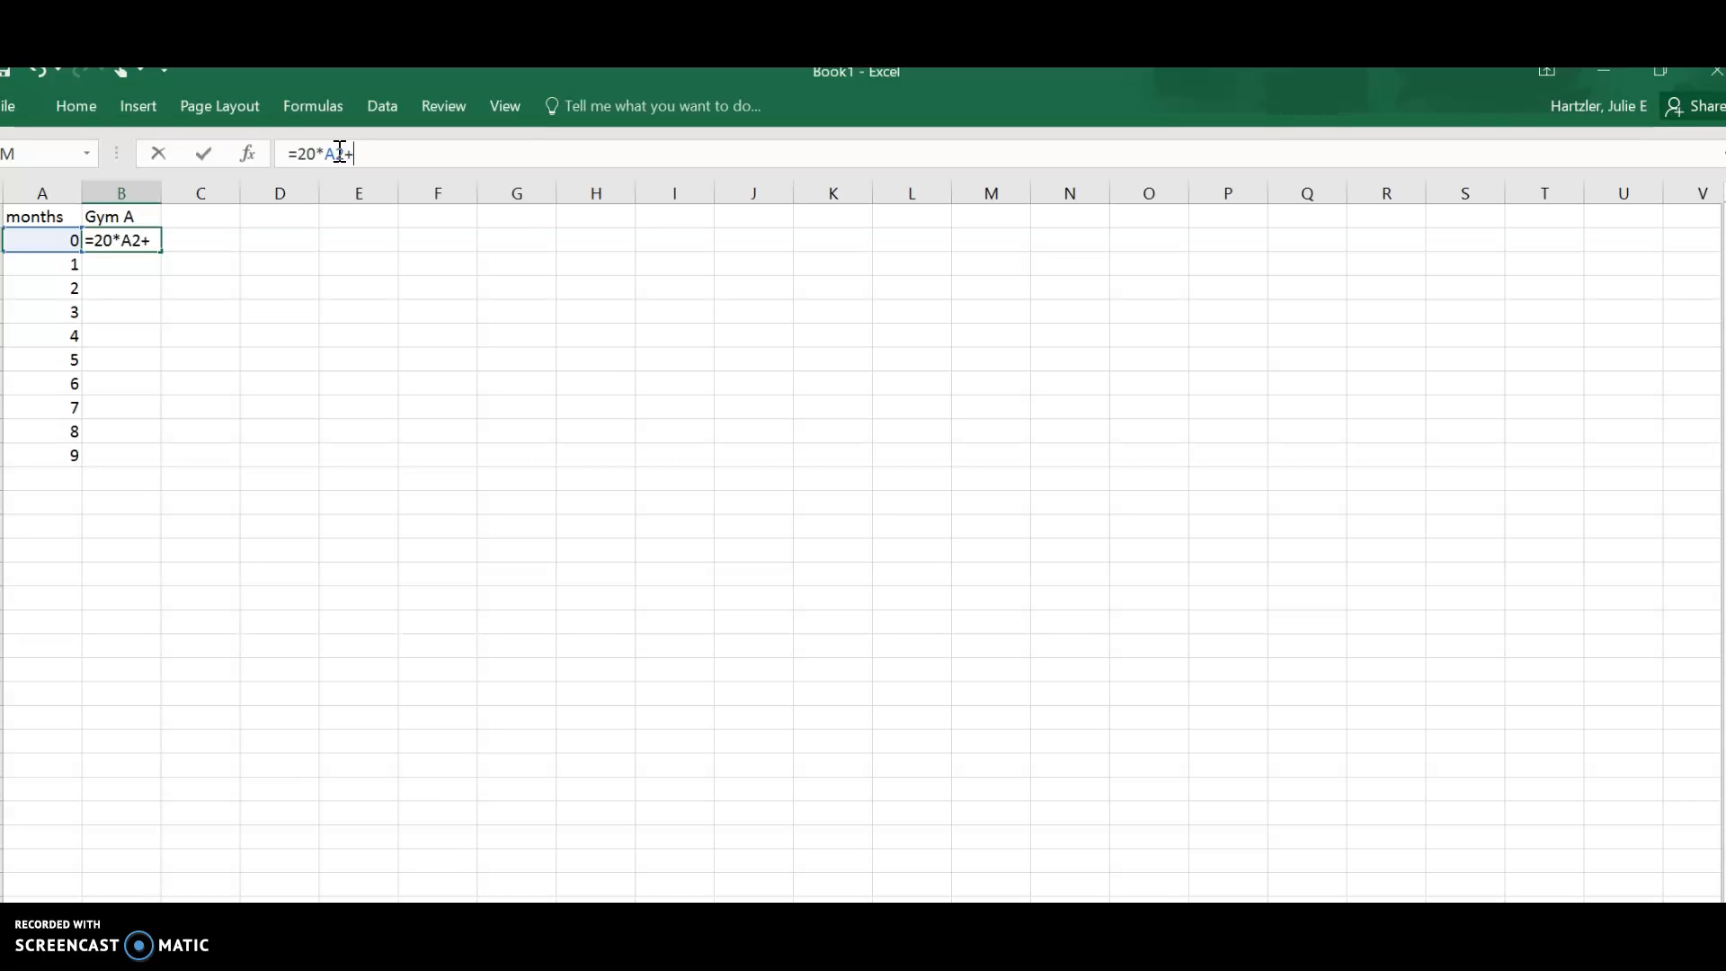
text(+100)
key(Return)
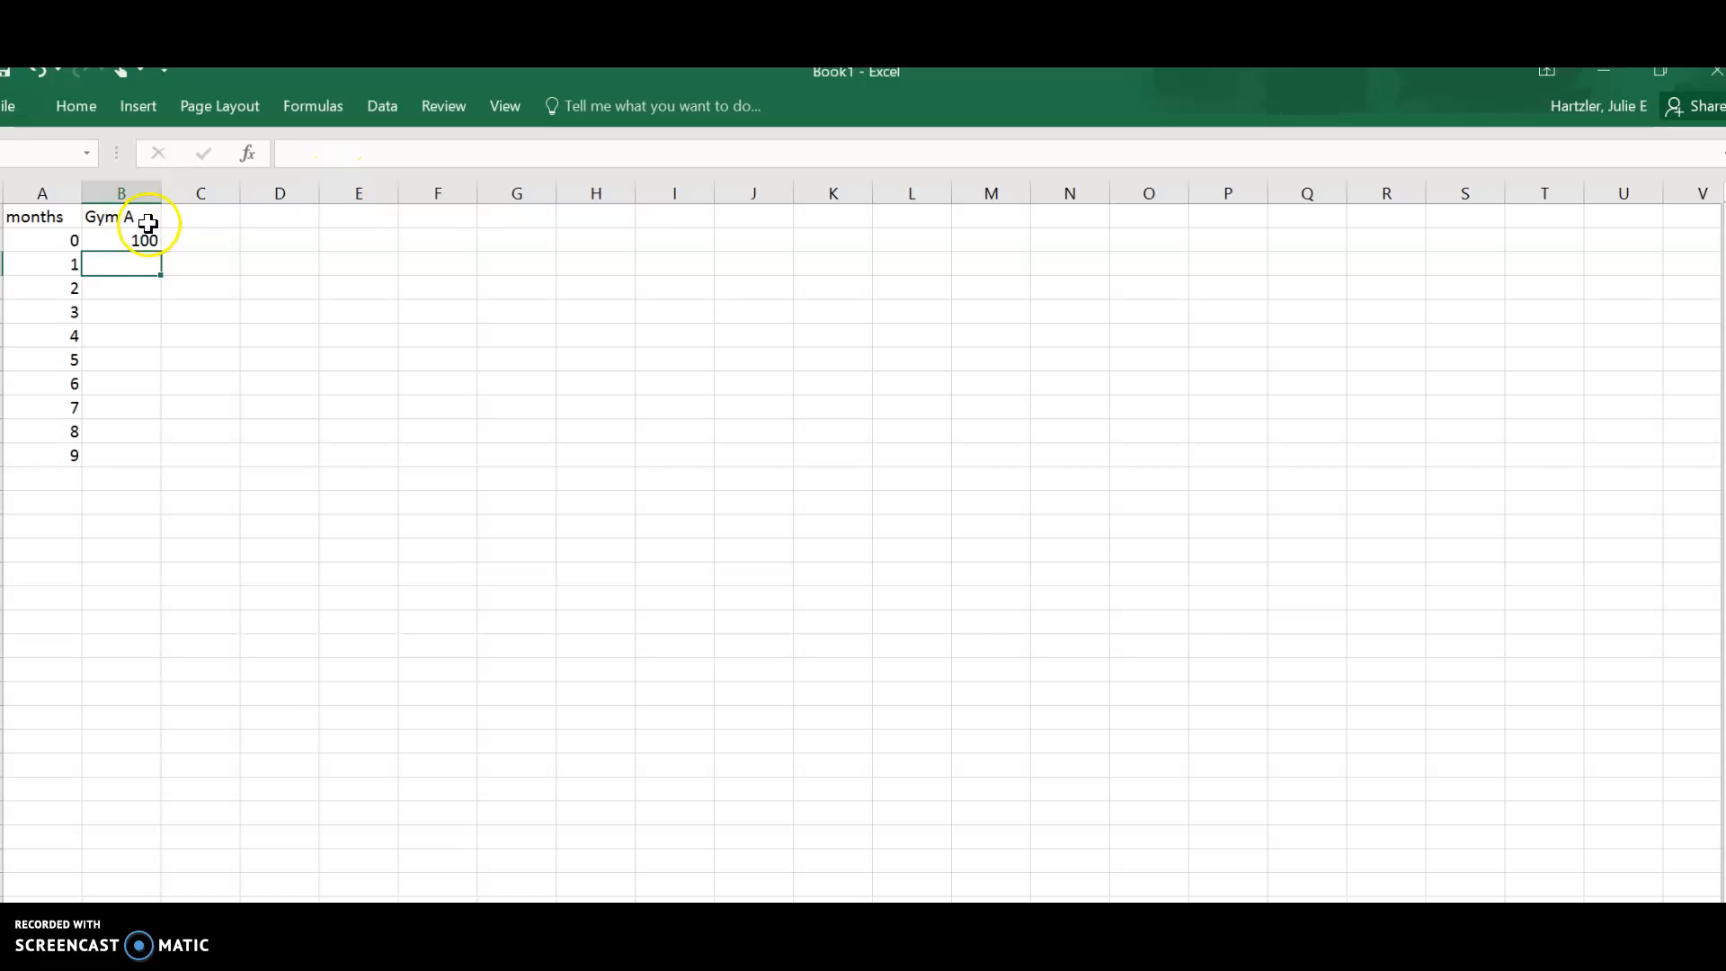
click(141, 240)
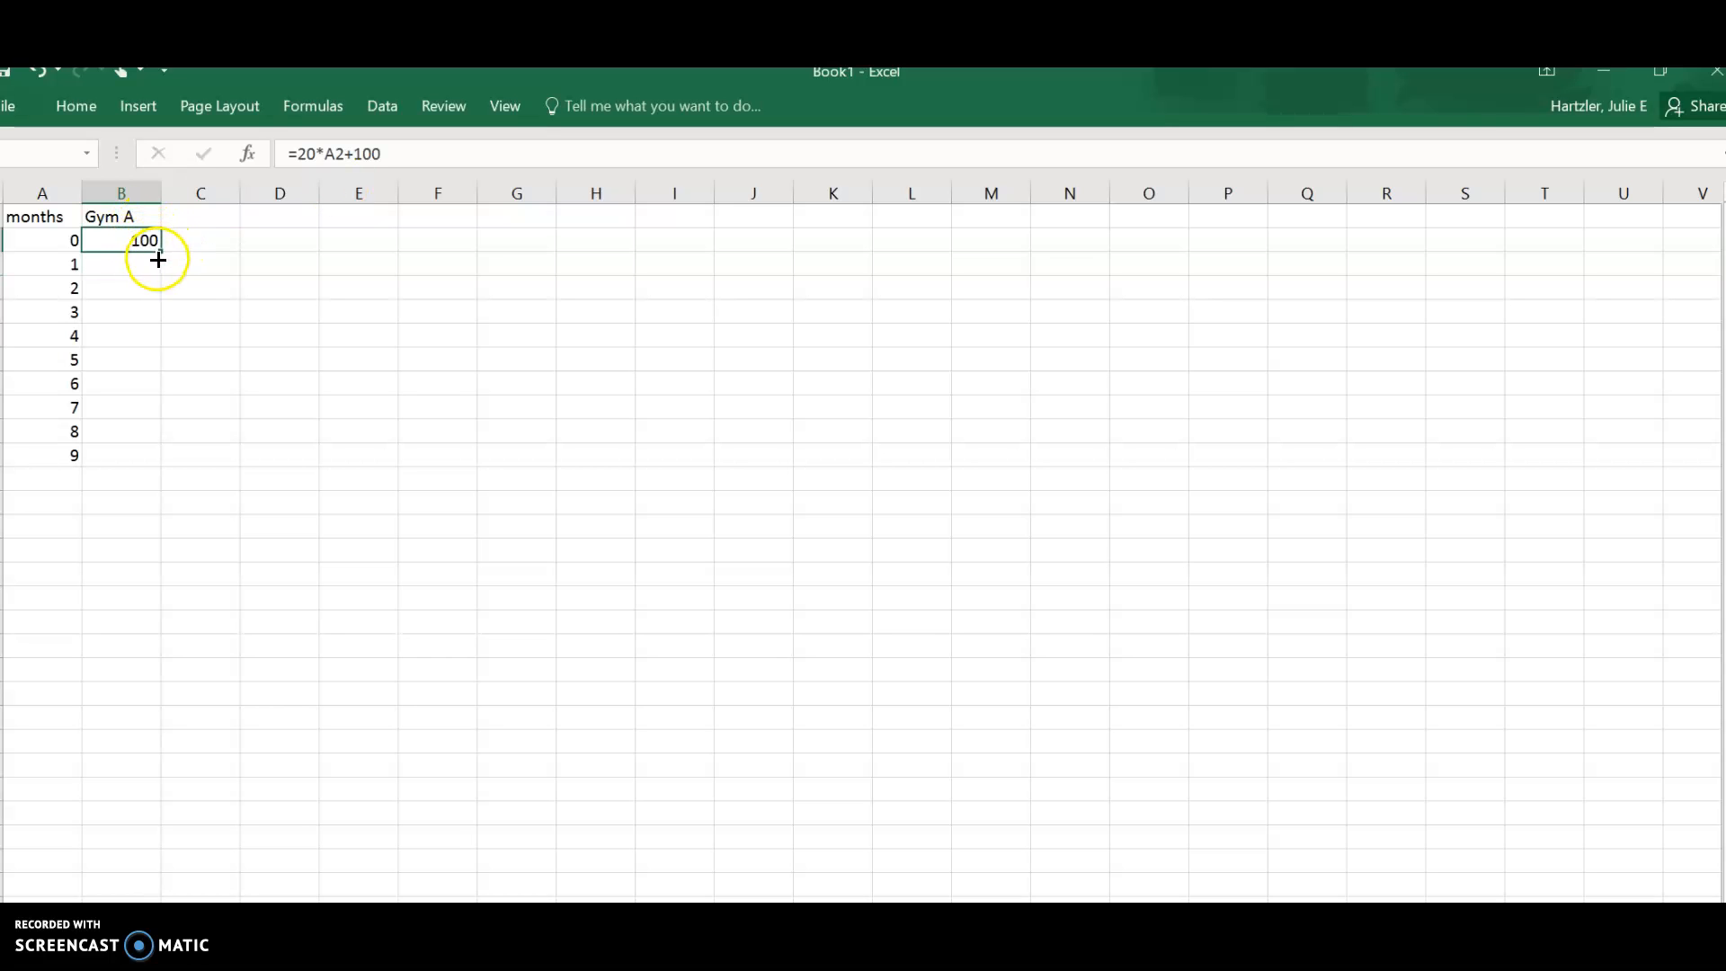
drag(160, 250, 154, 459)
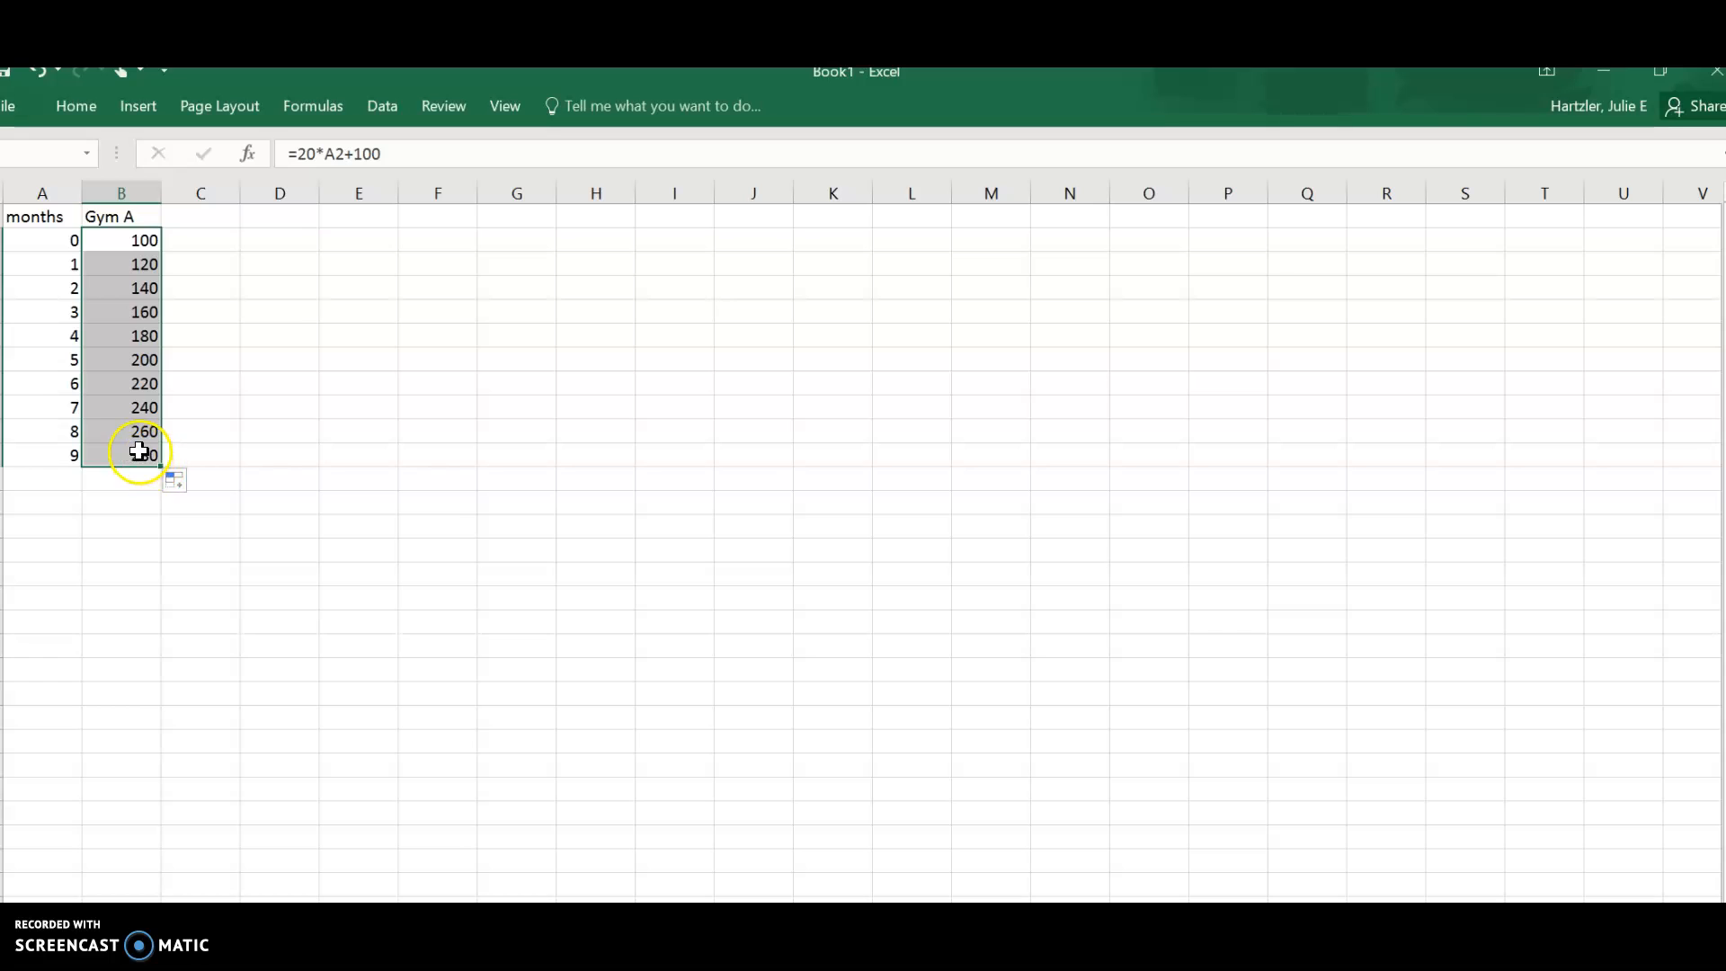
click(149, 363)
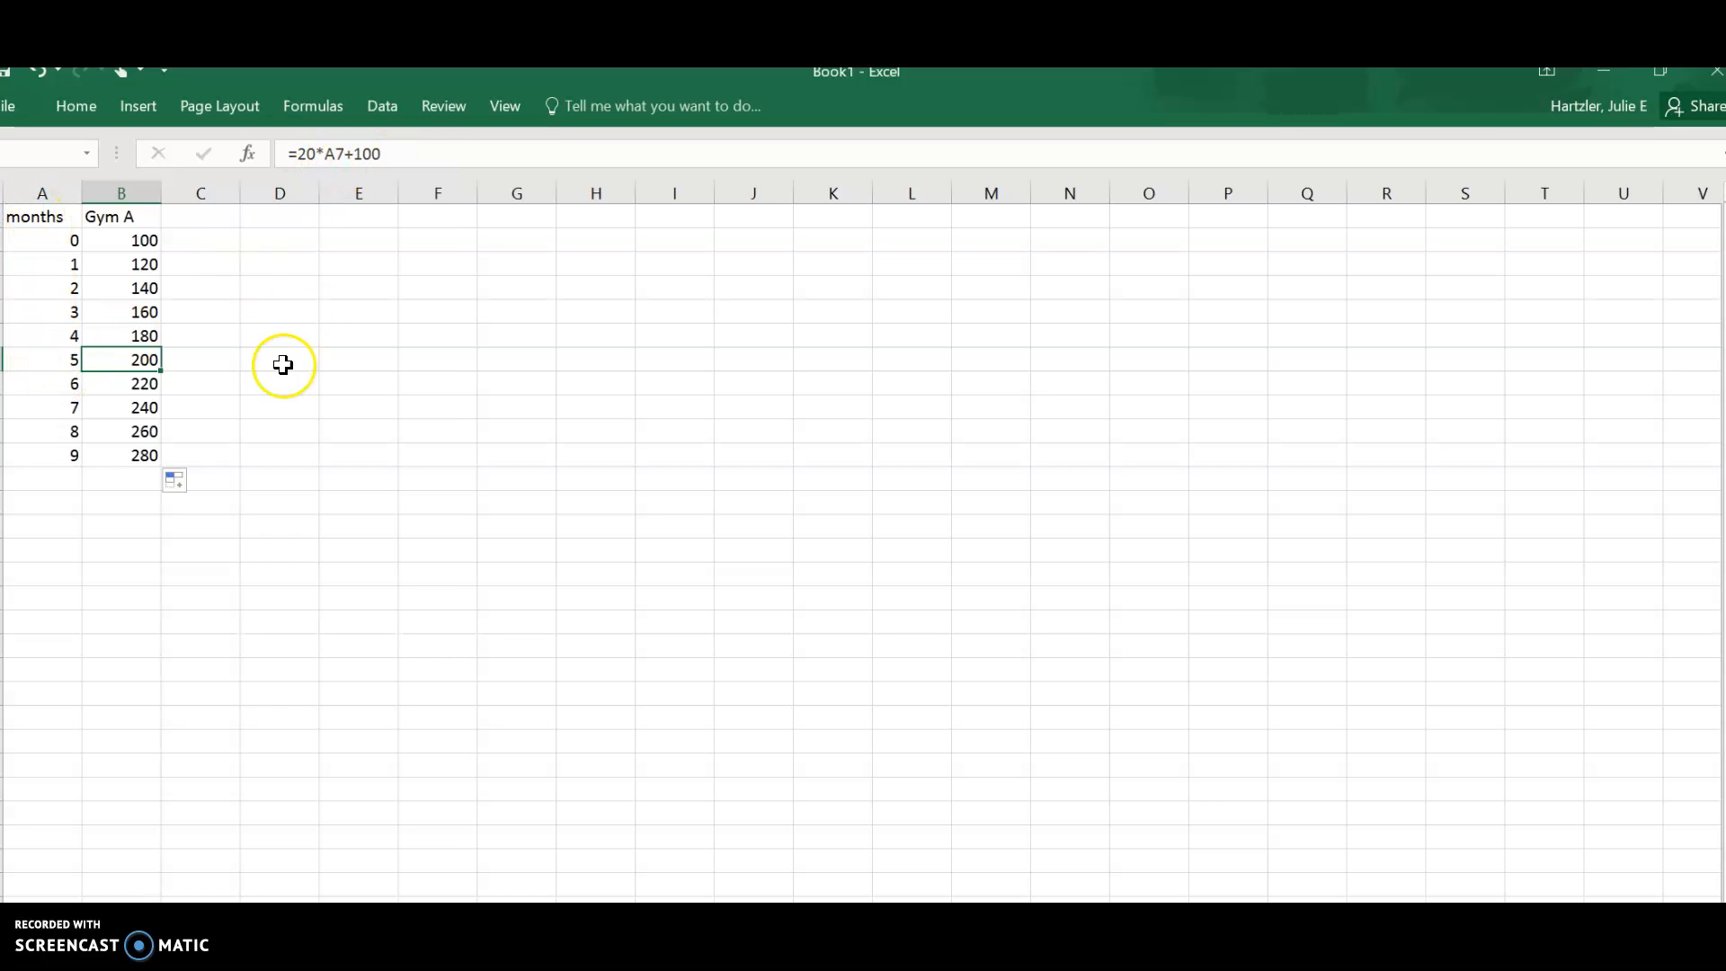
Head column C 'Gym B' and fill C2:C11 with =40*A2, giving 0 to 360
click(216, 213)
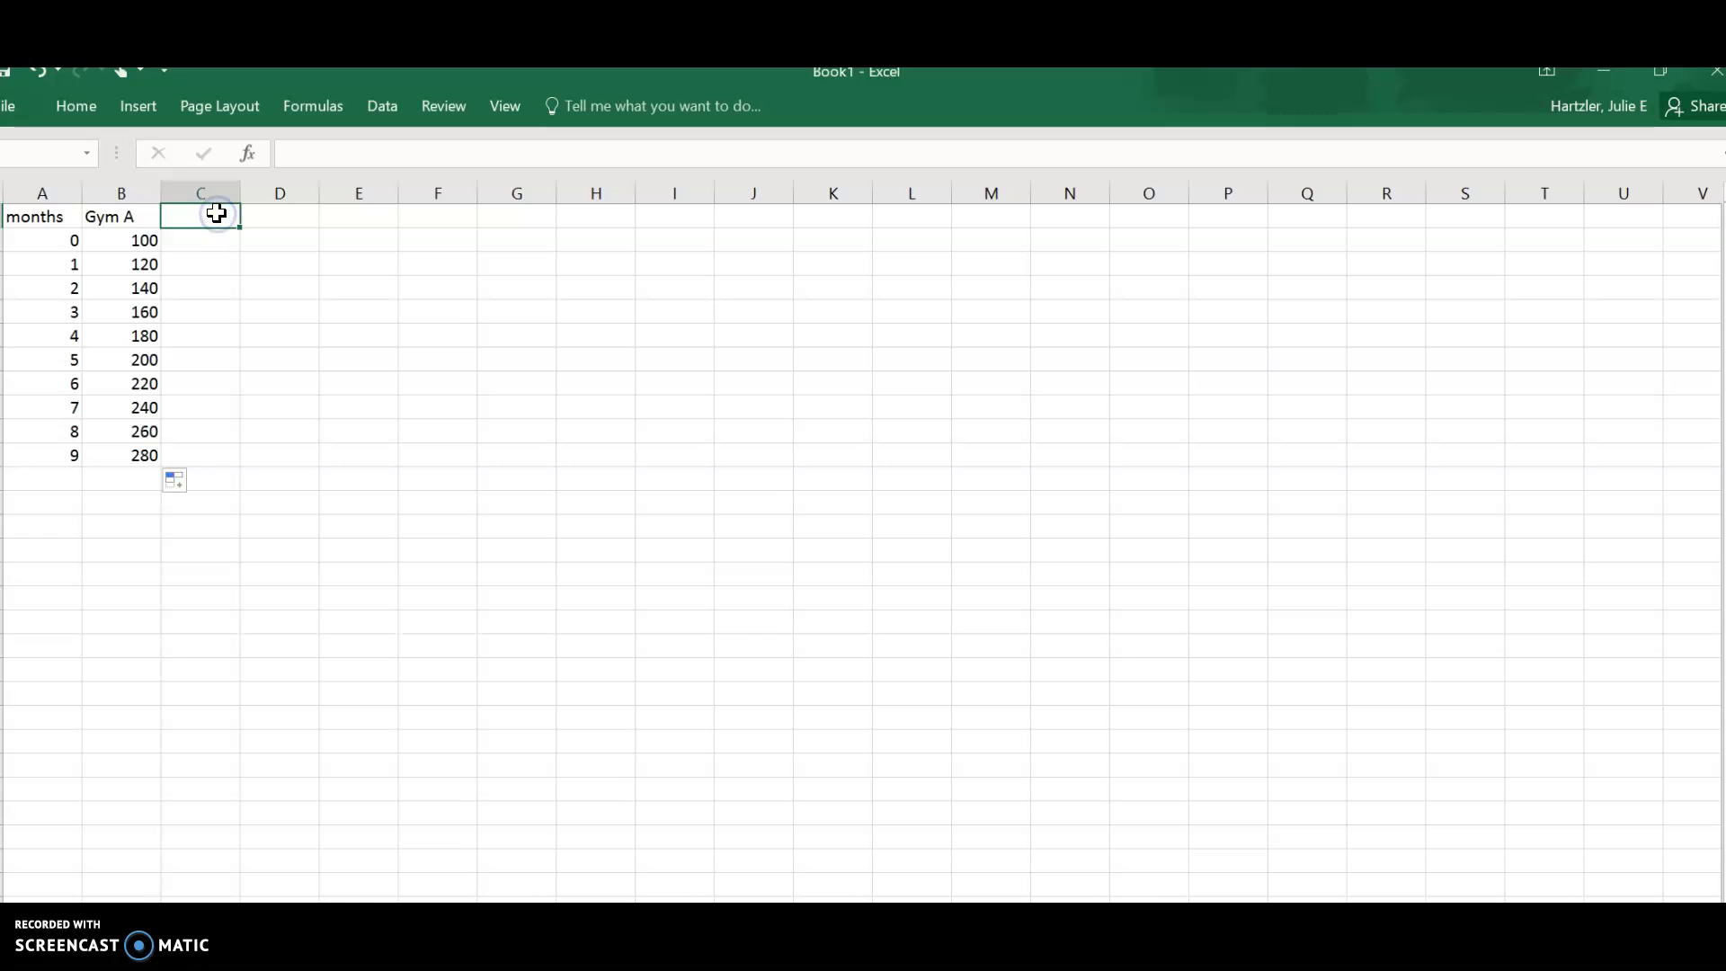
text(Gyb)
text(m B)
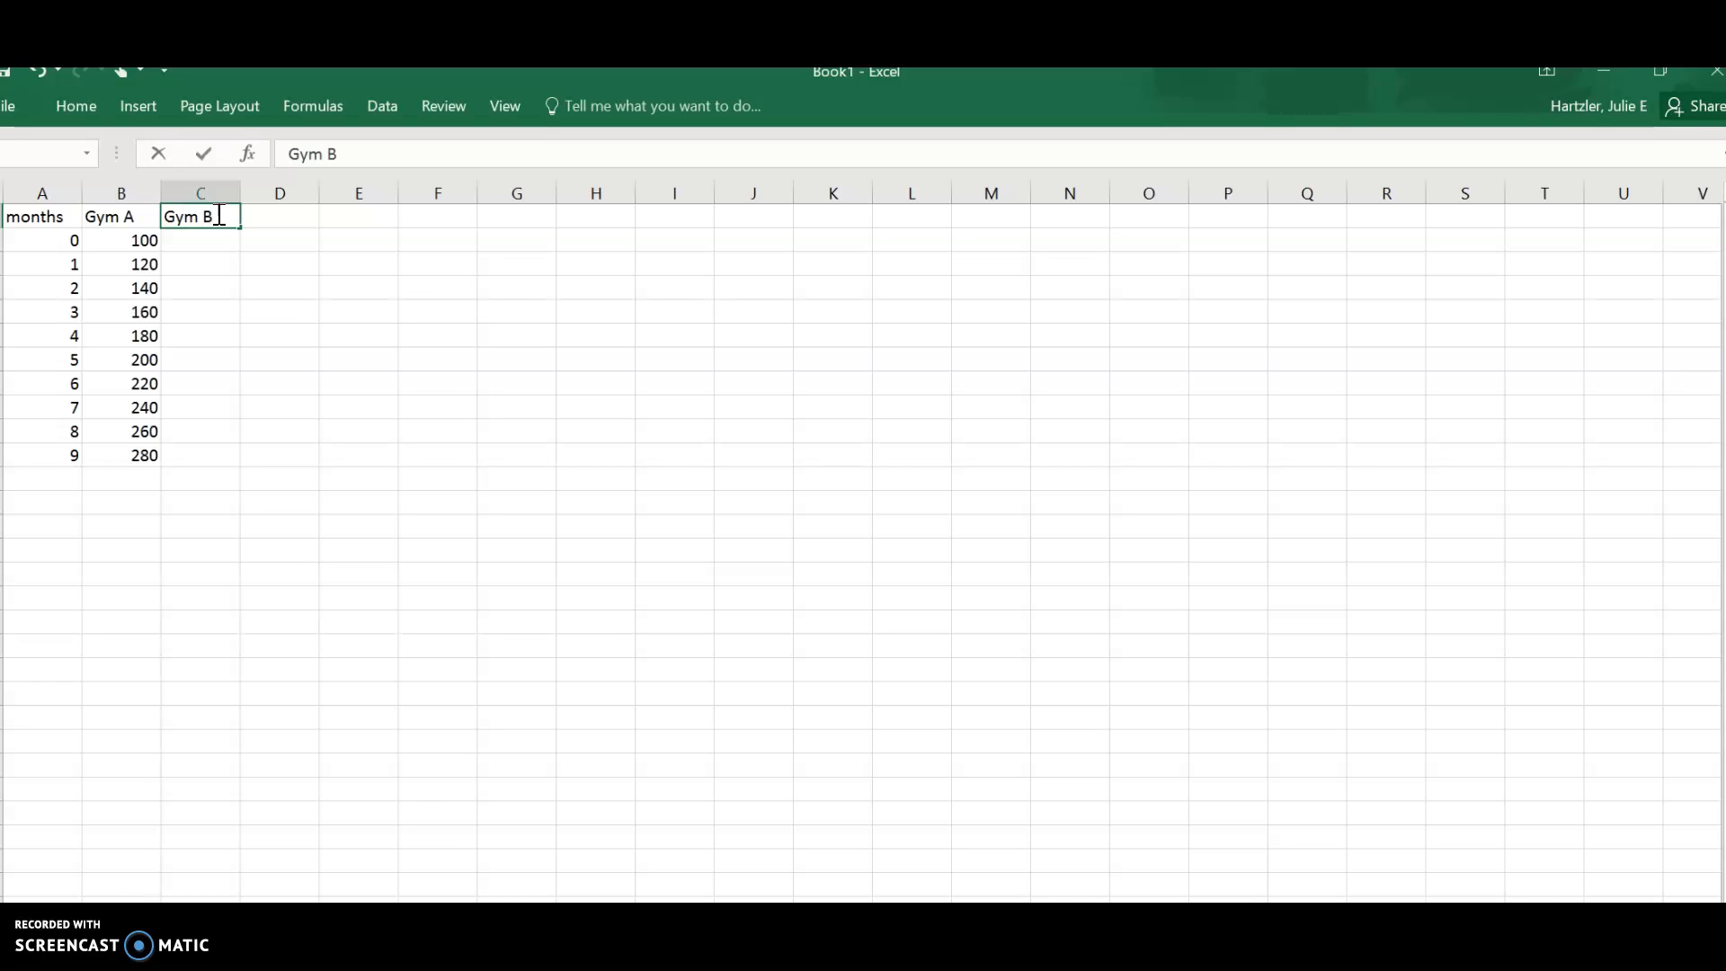
click(191, 241)
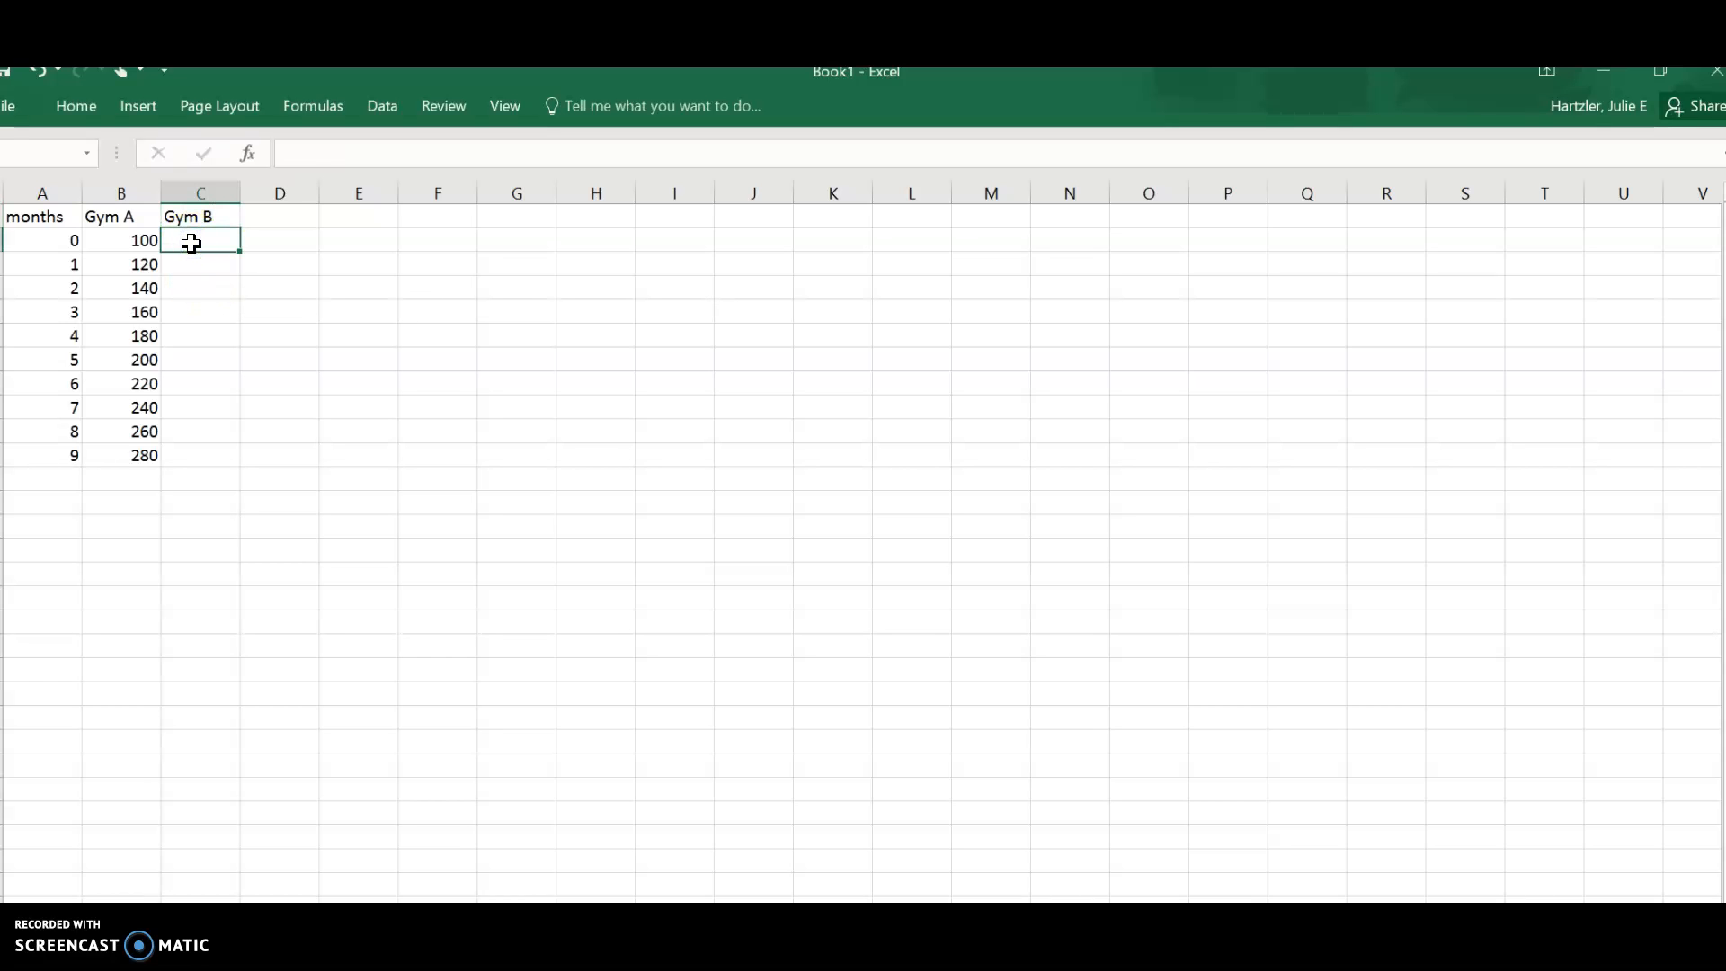
click(293, 153)
text(=)
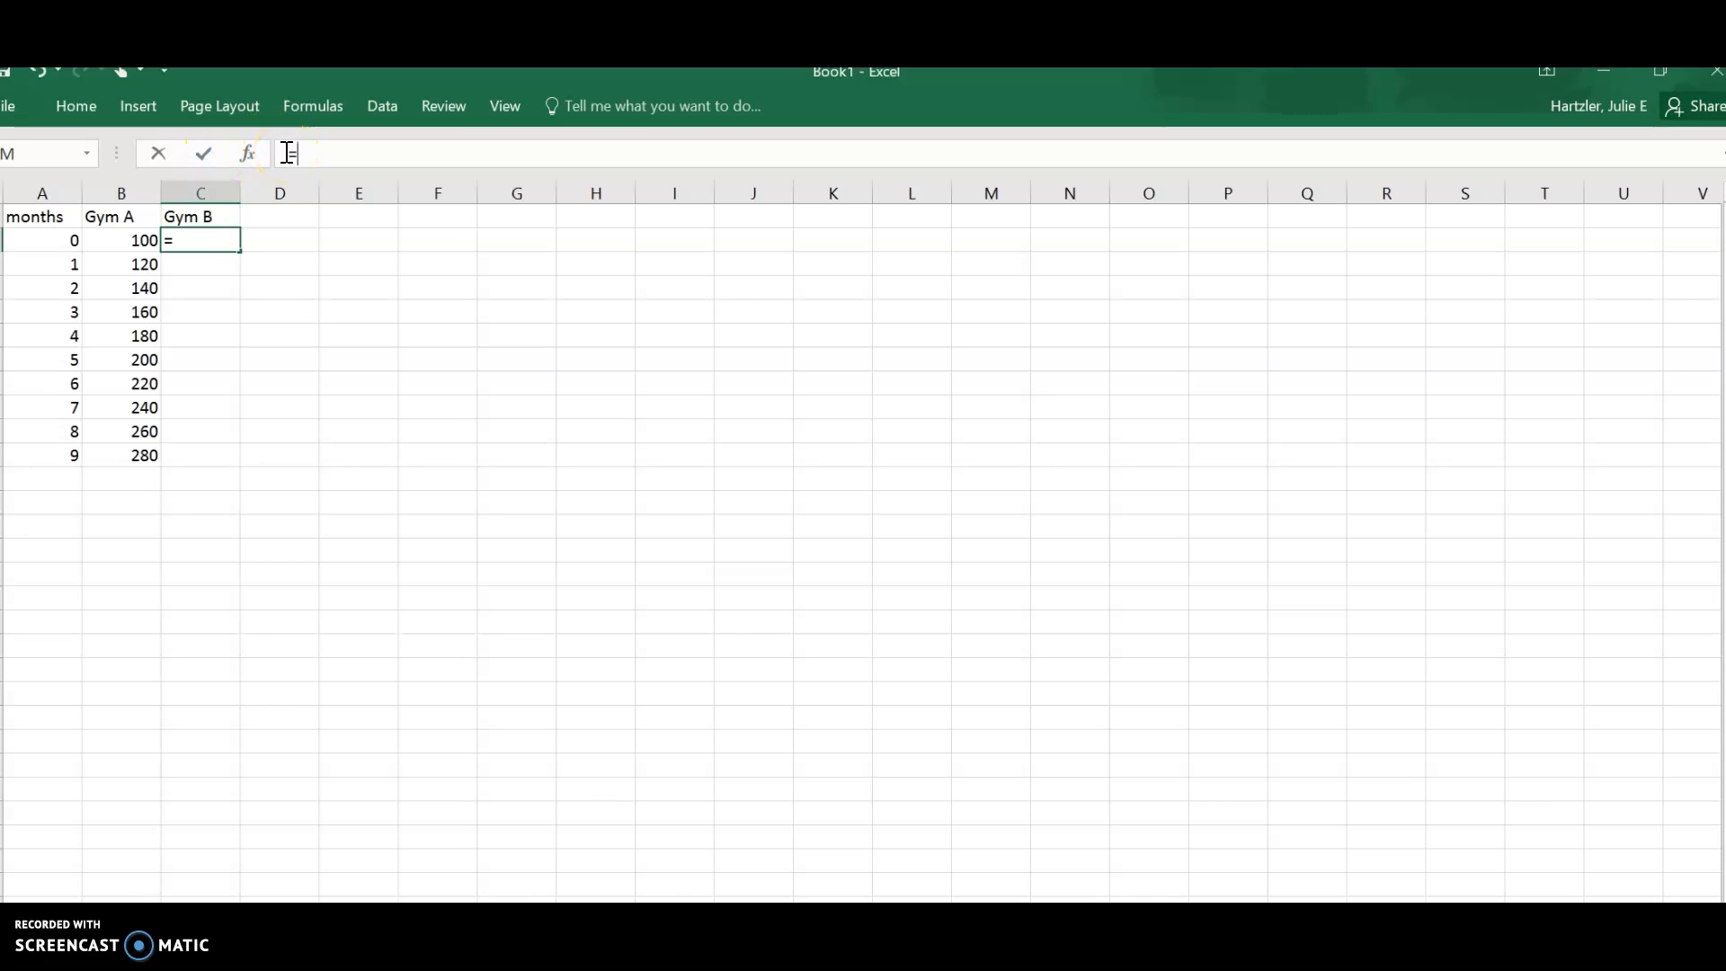
text(40*)
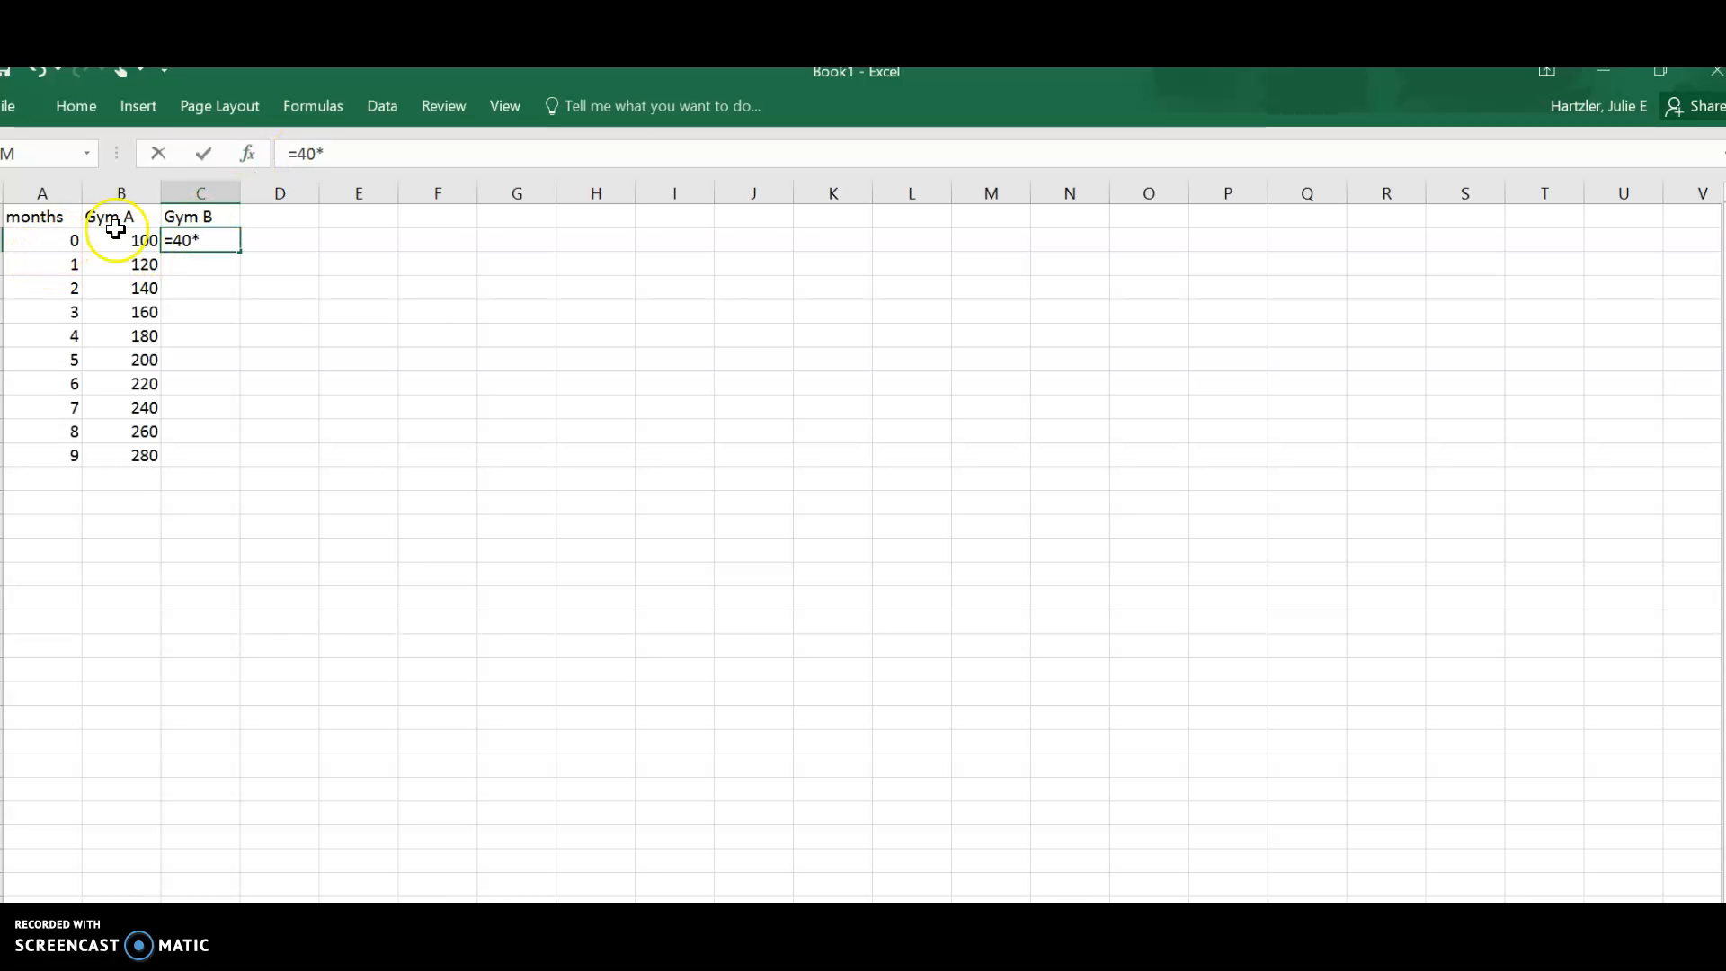
text(A2)
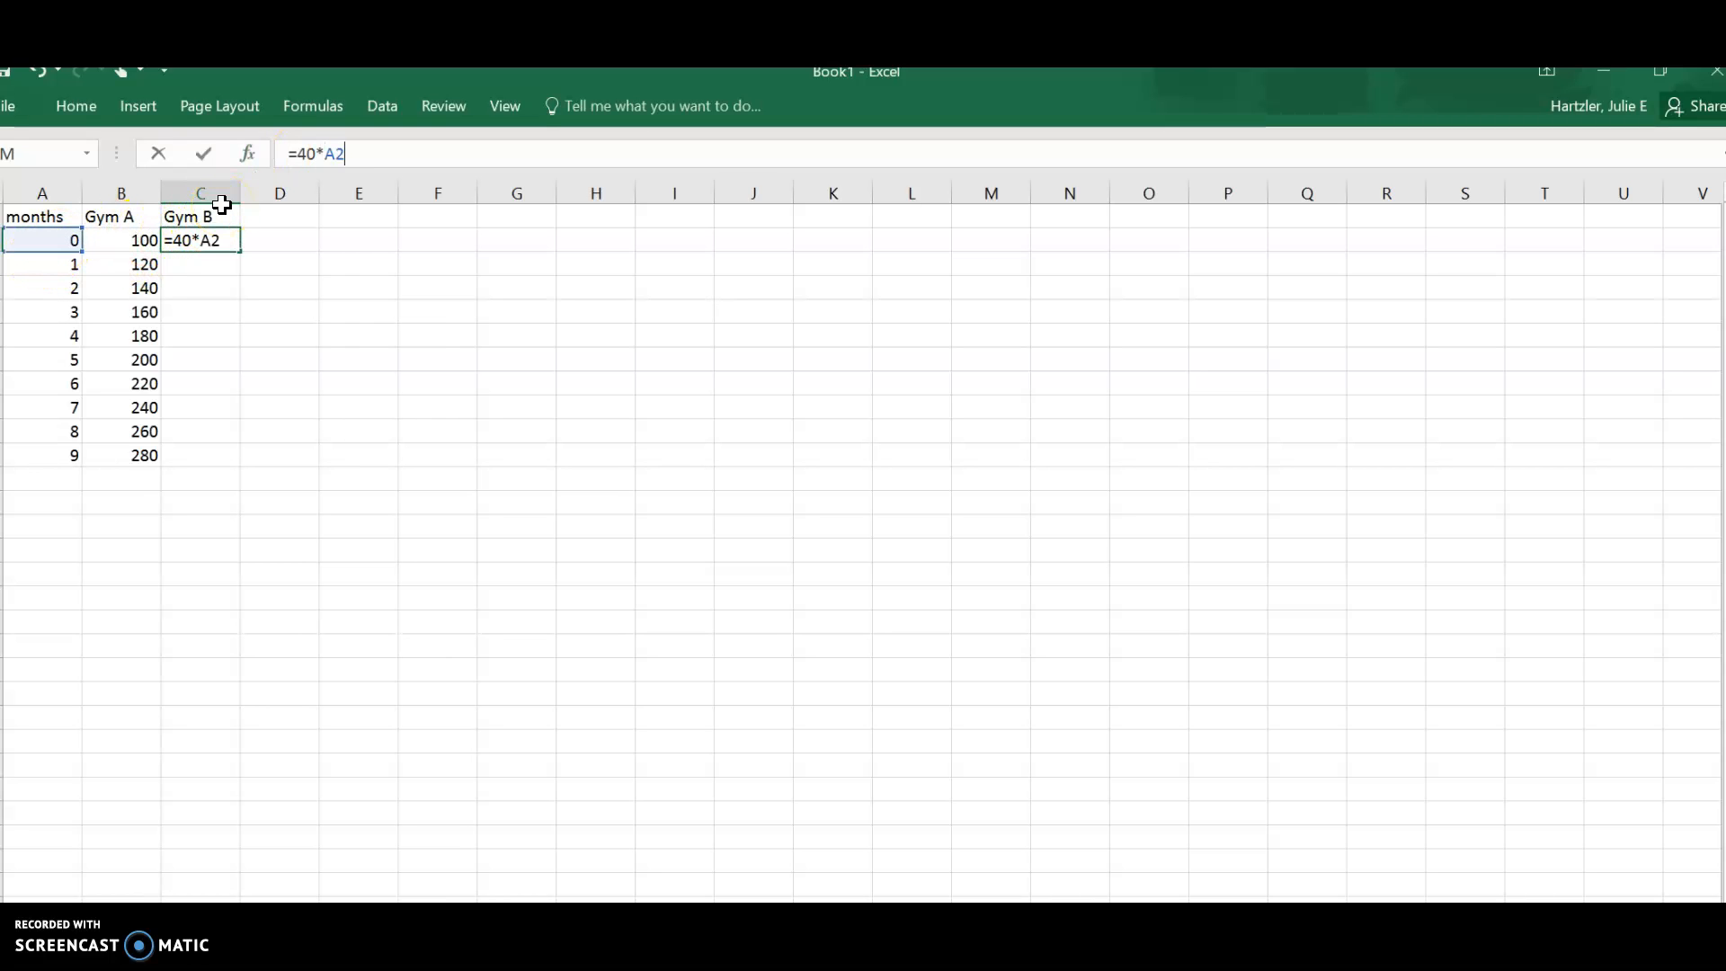
key(Return)
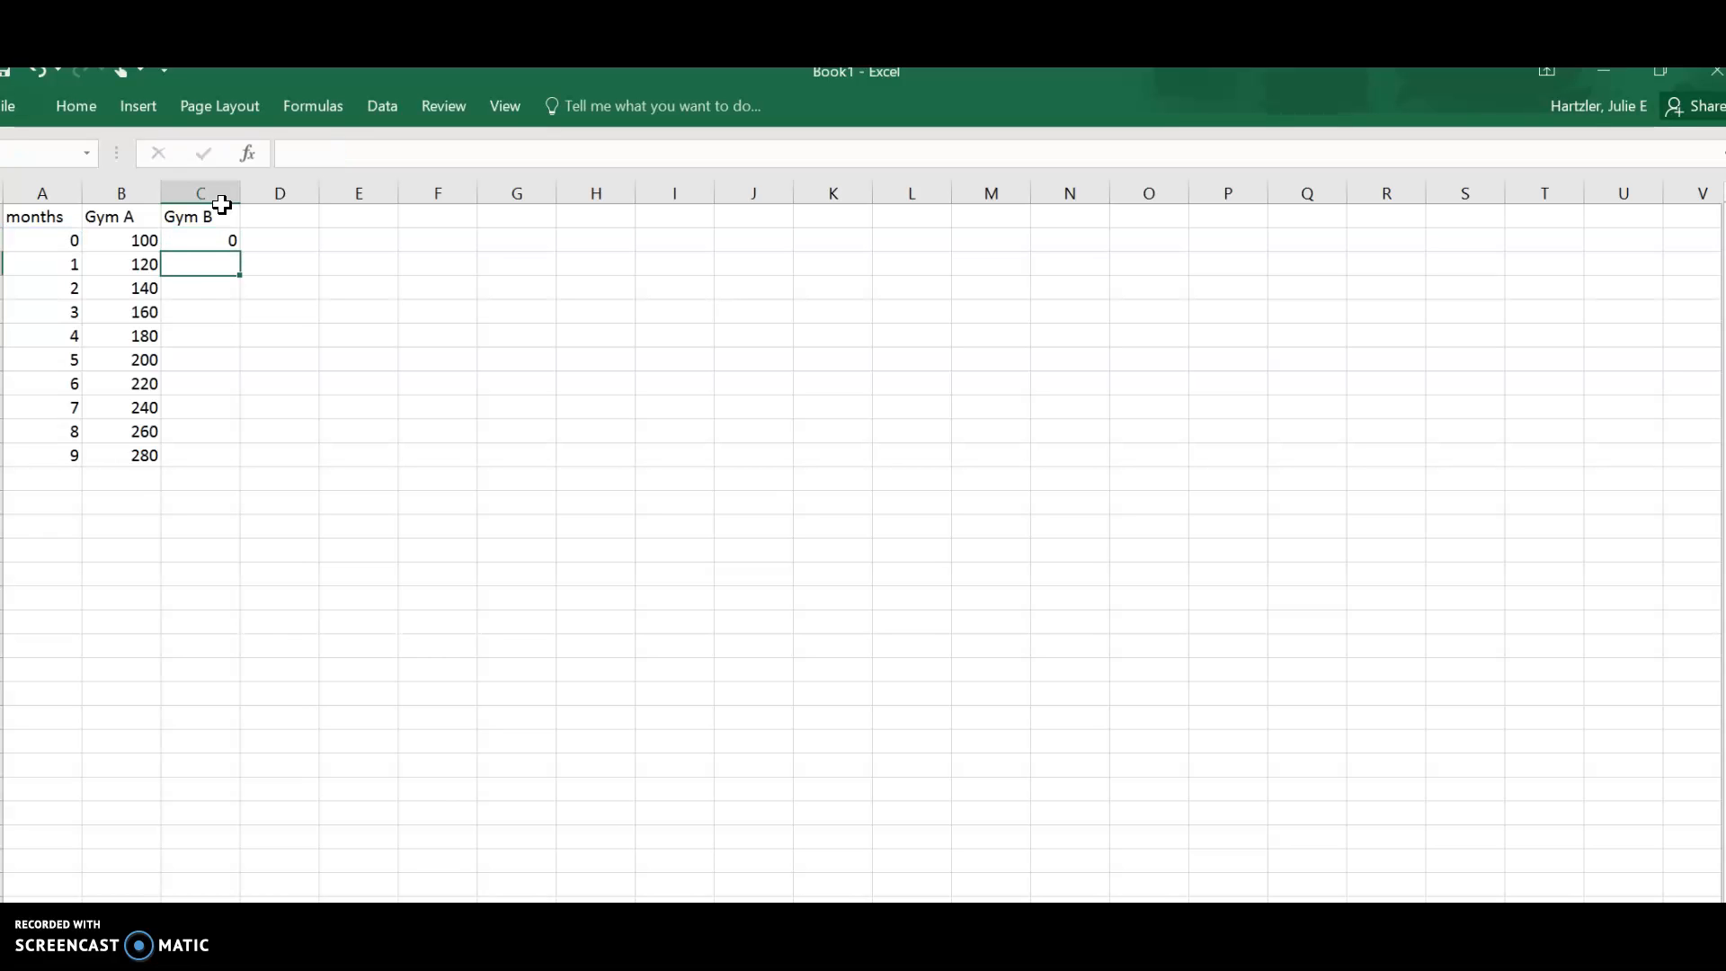
click(207, 241)
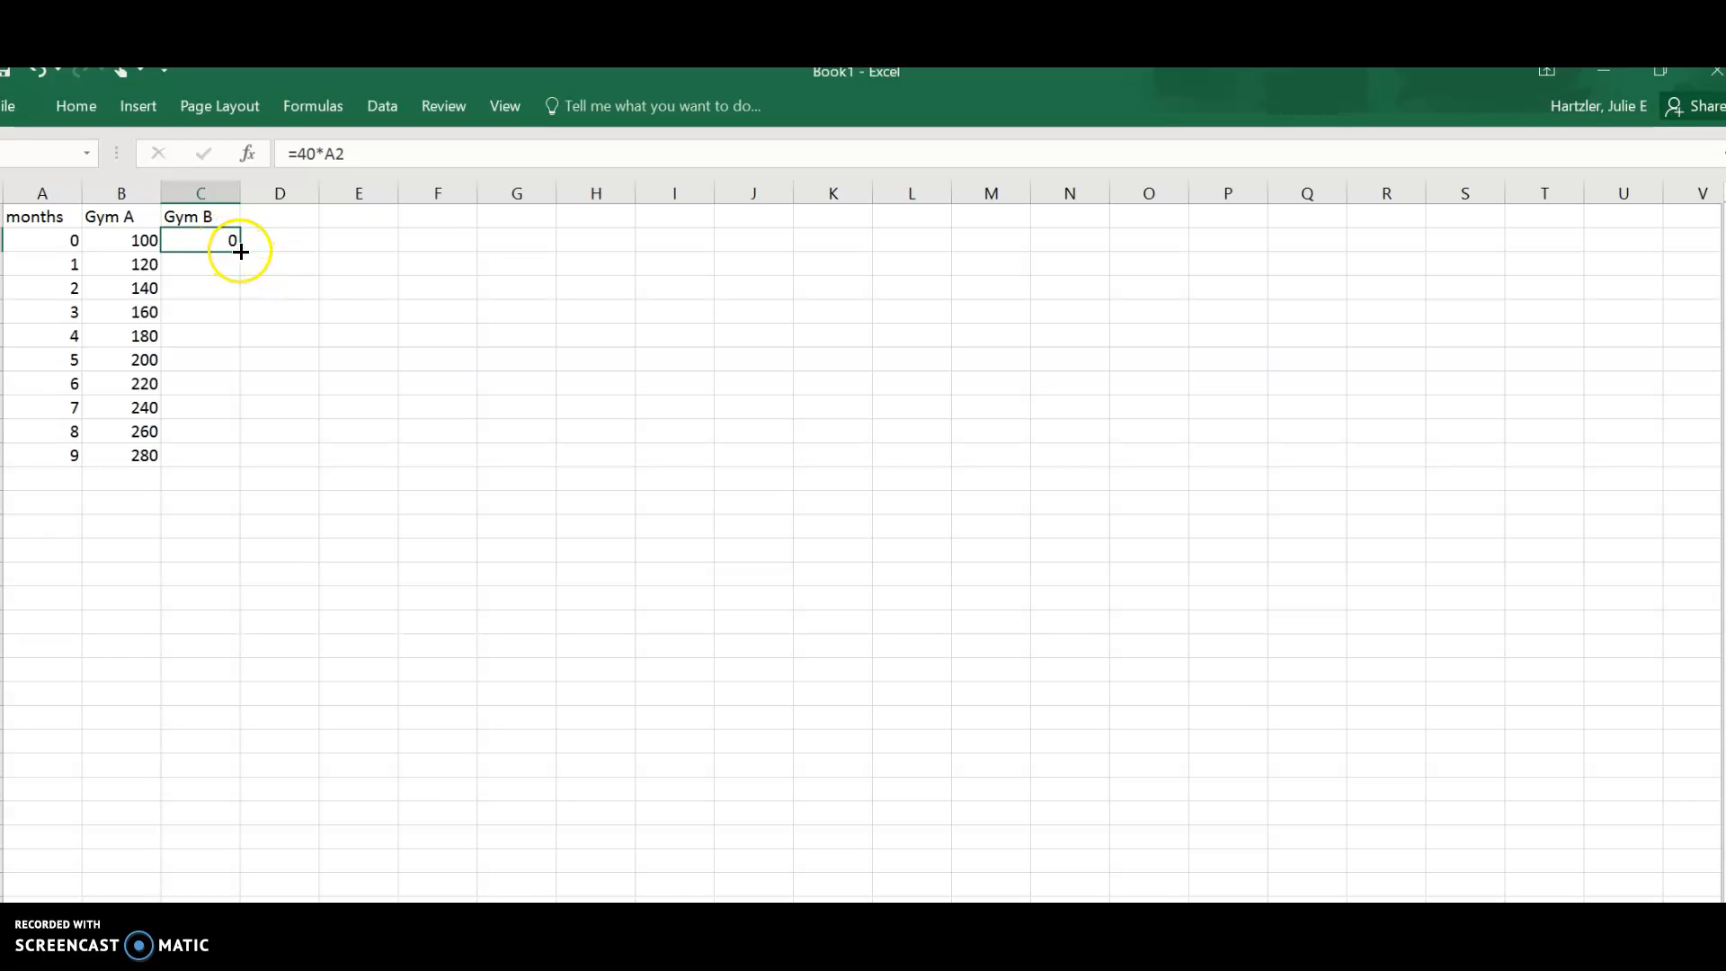
drag(239, 250, 289, 461)
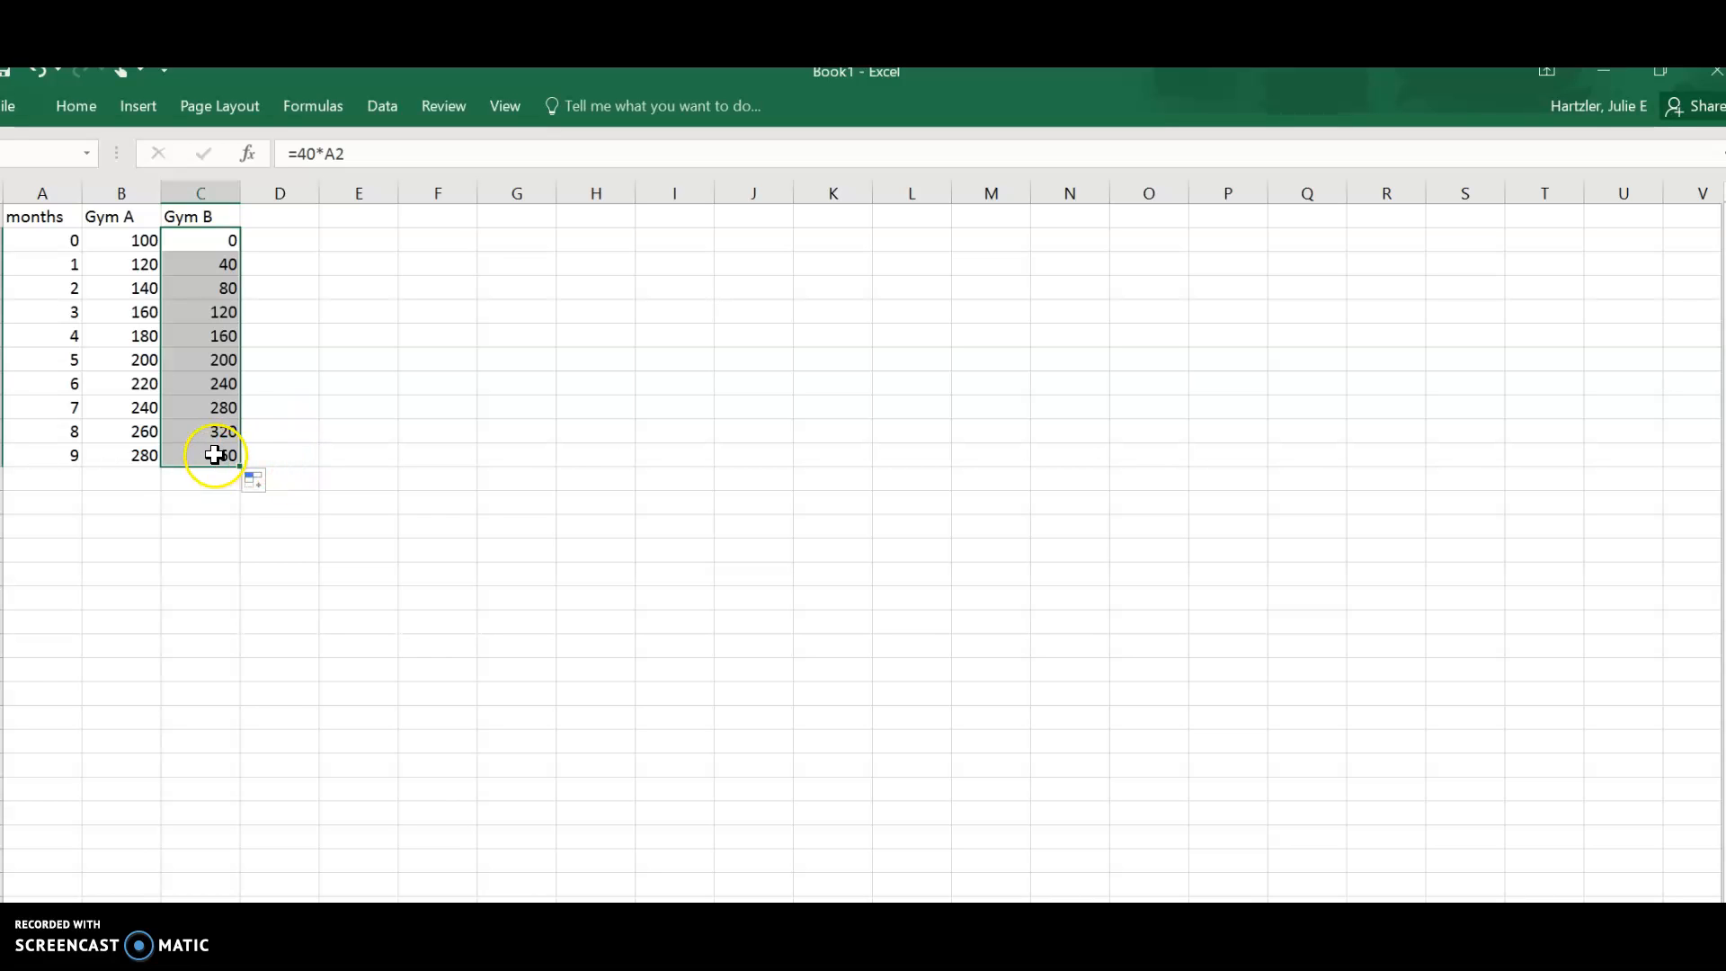
click(213, 365)
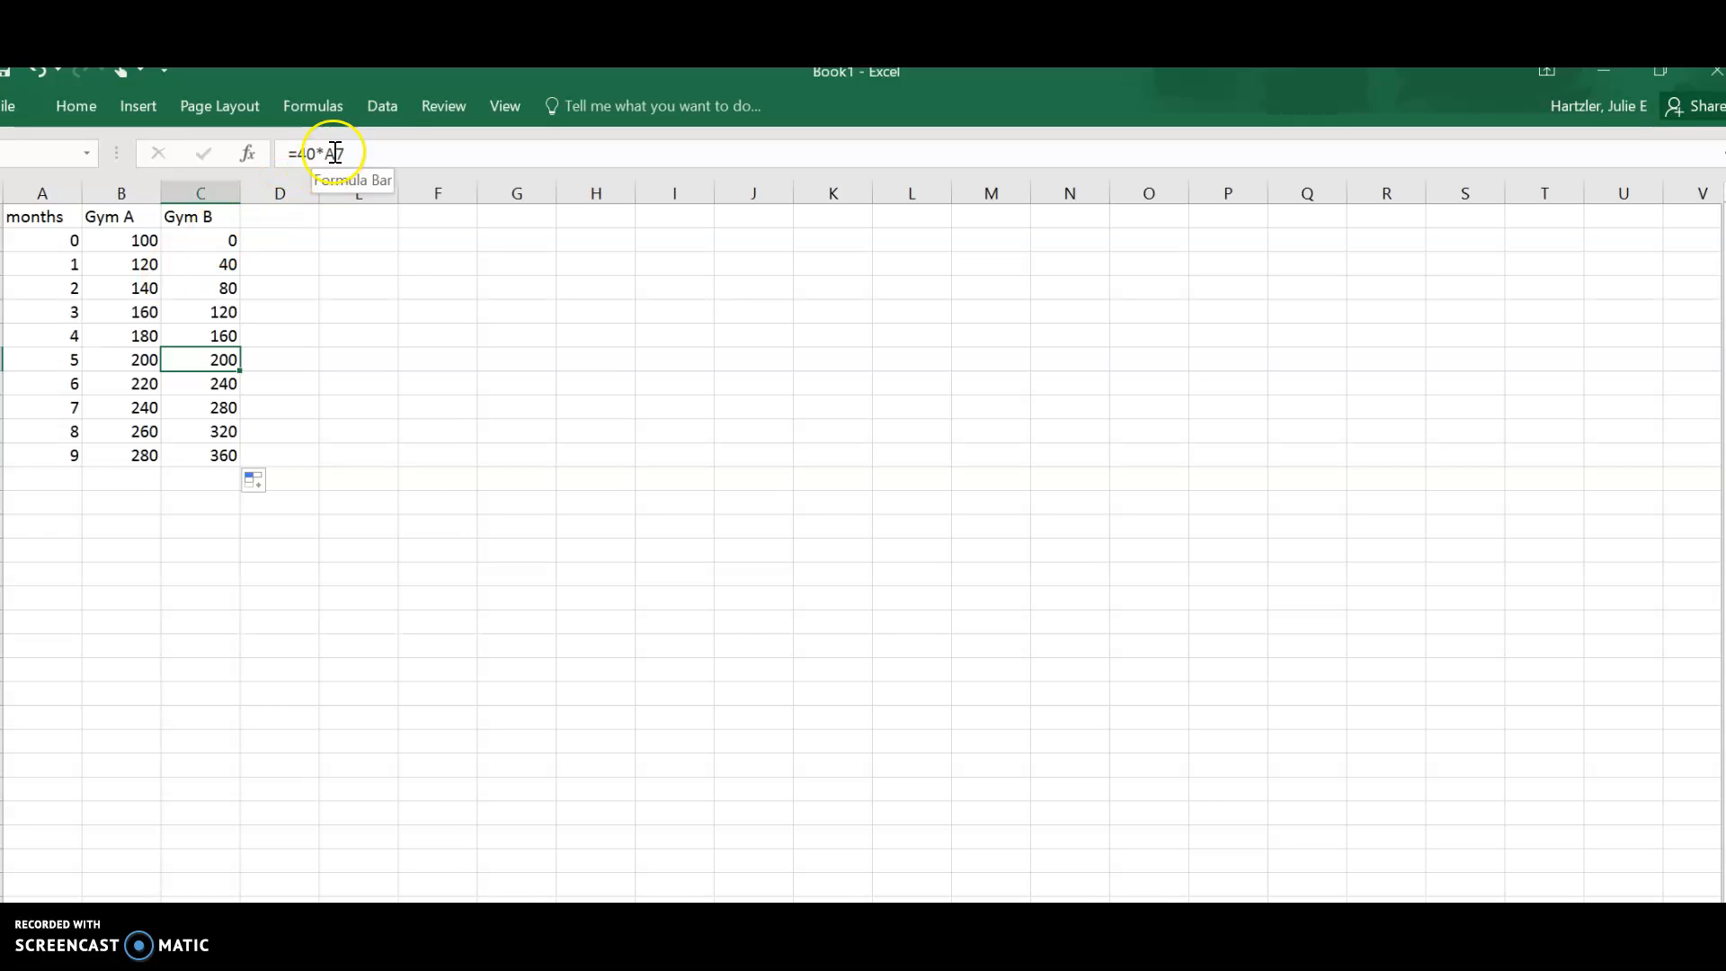
Head column D 'Gym C' and enter =25*A2+50 in D2
click(271, 222)
text(Gym C)
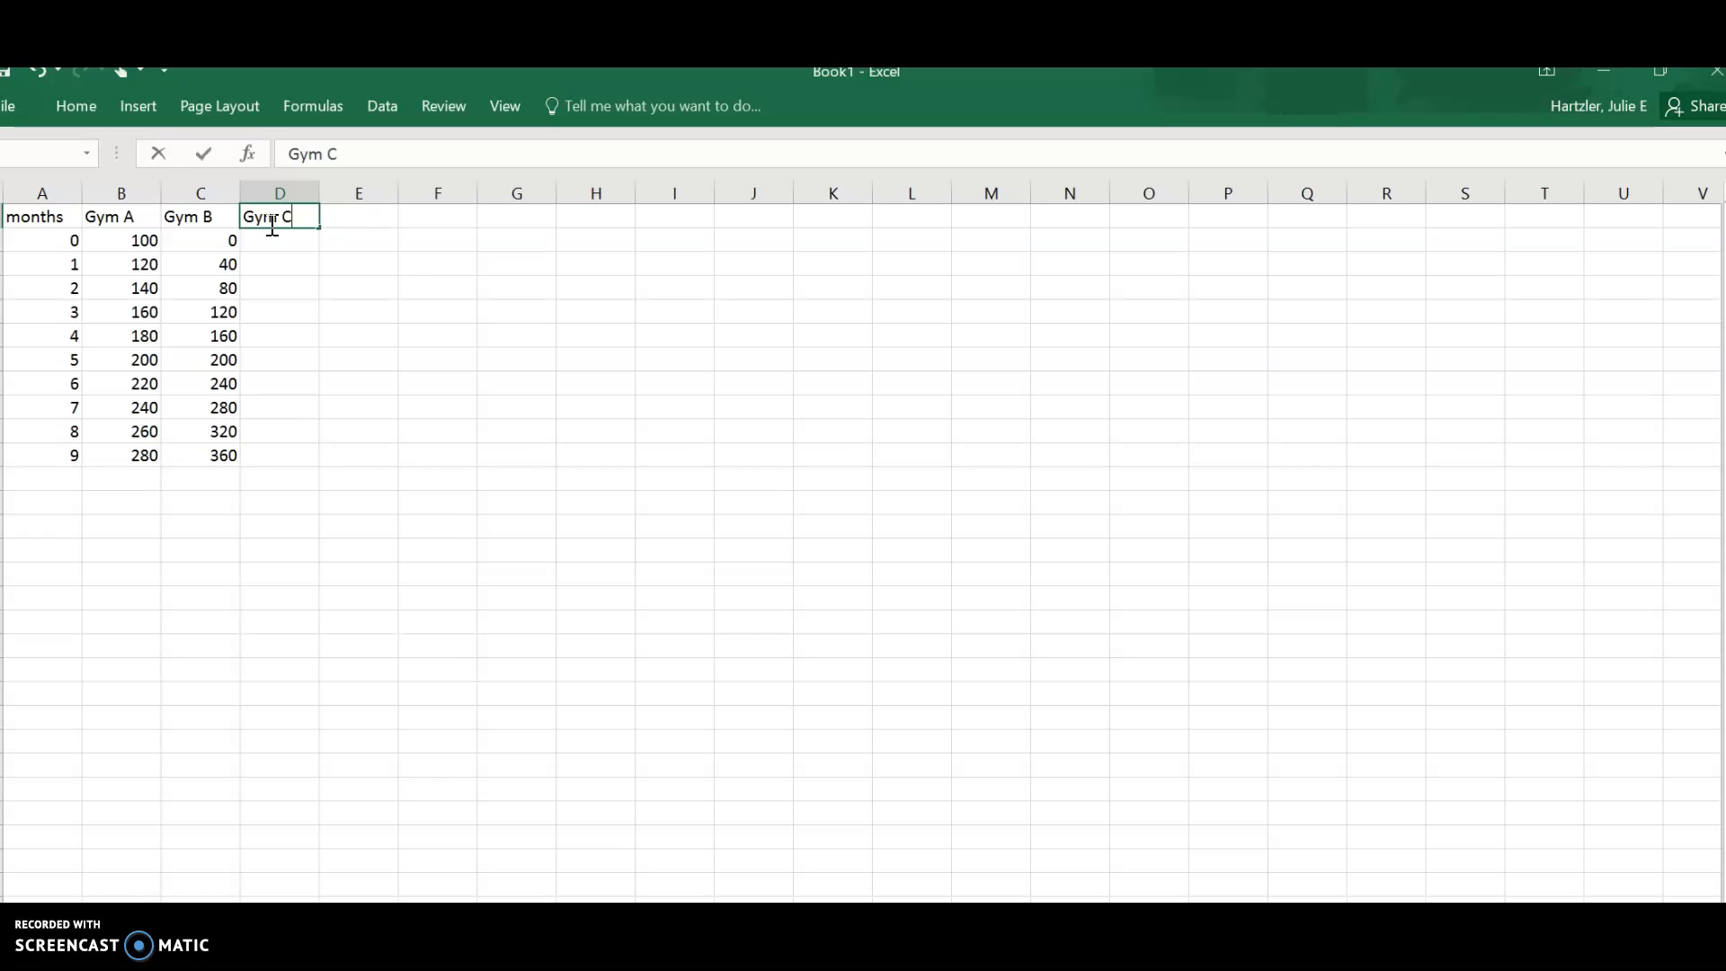
click(262, 245)
click(291, 155)
text(=)
text(25*A)
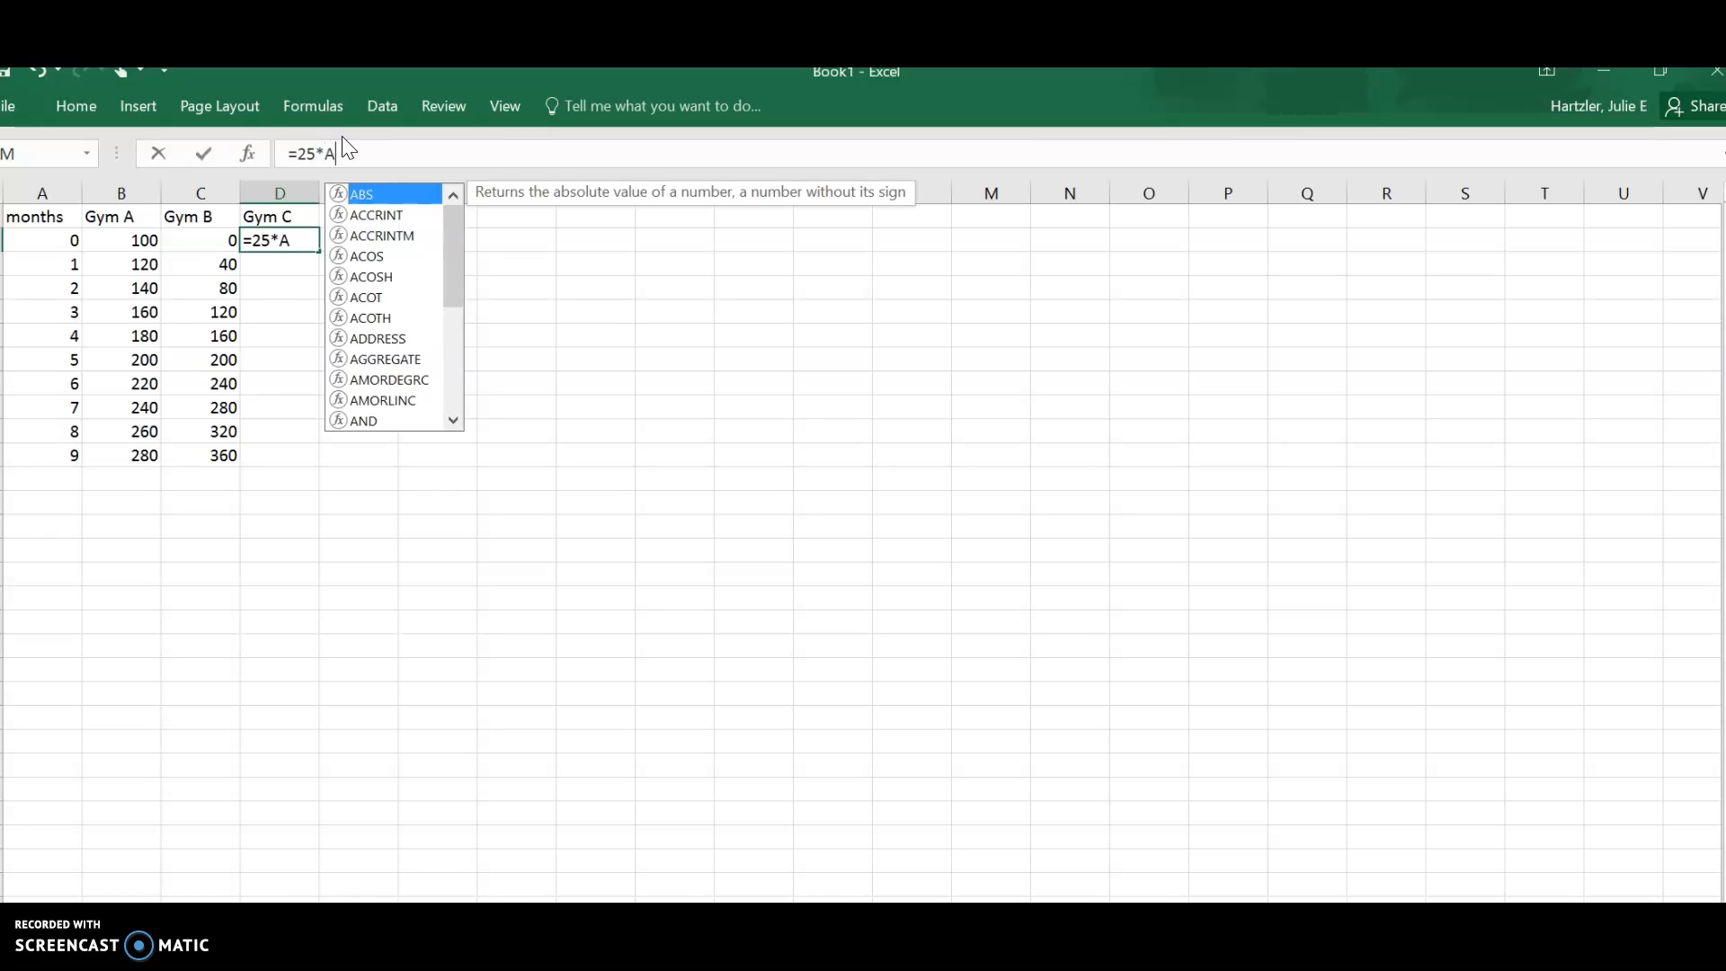
text(2)
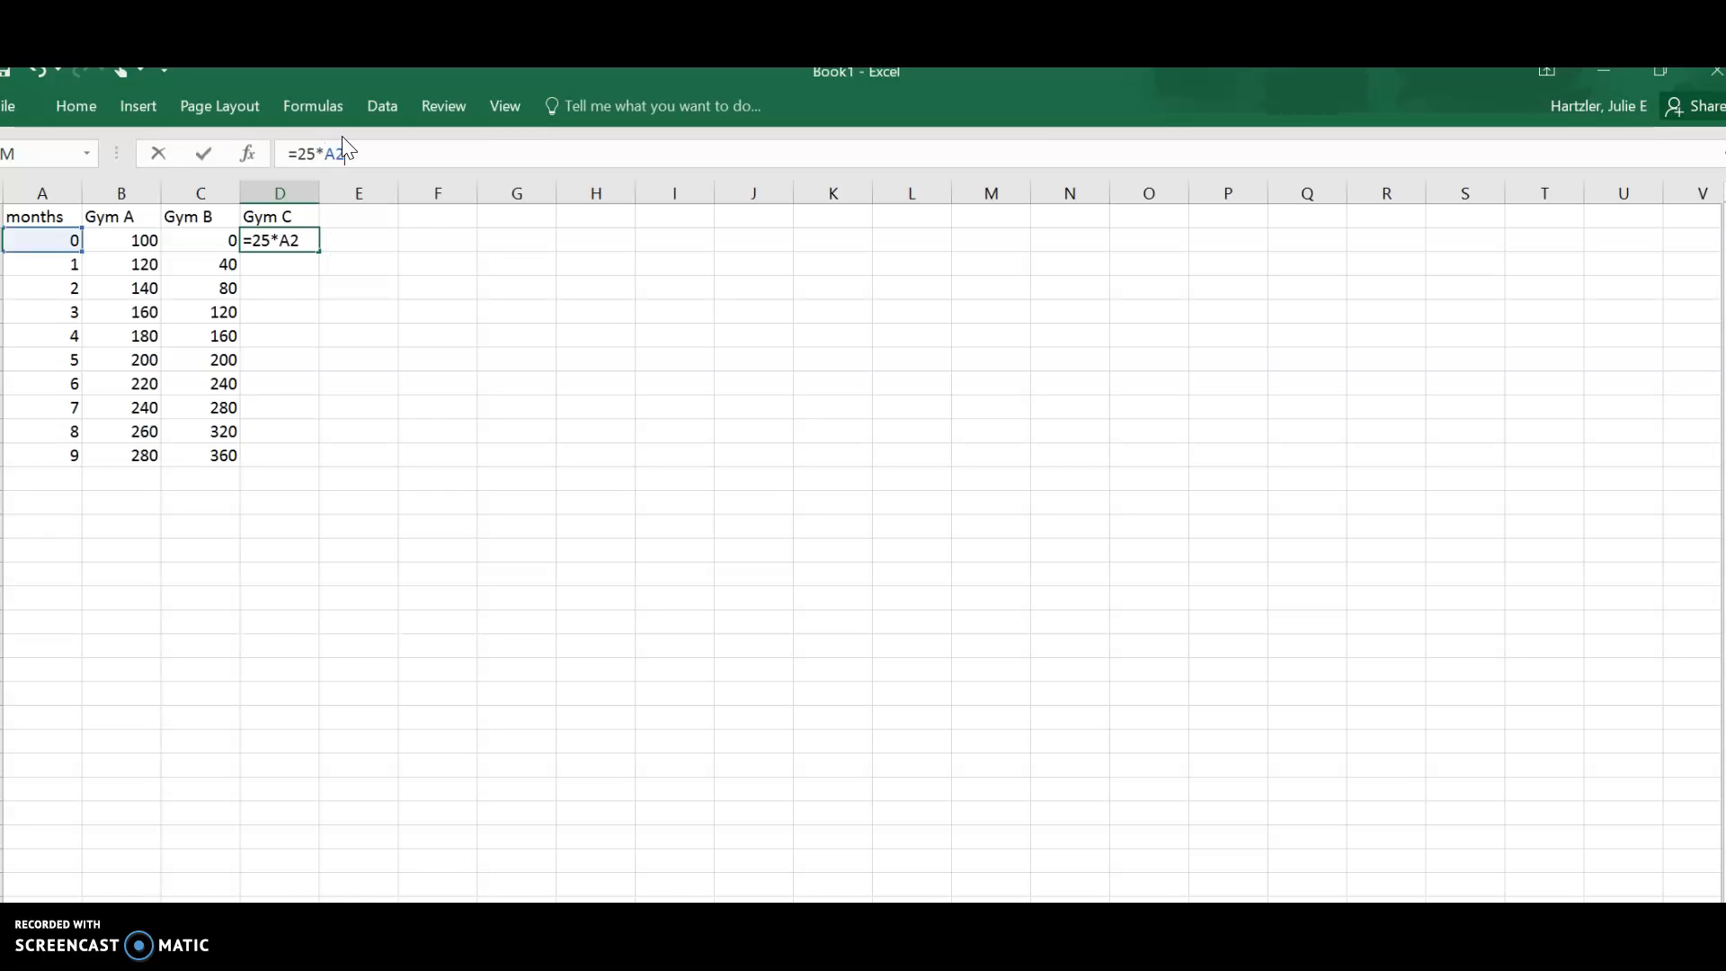
text(+50)
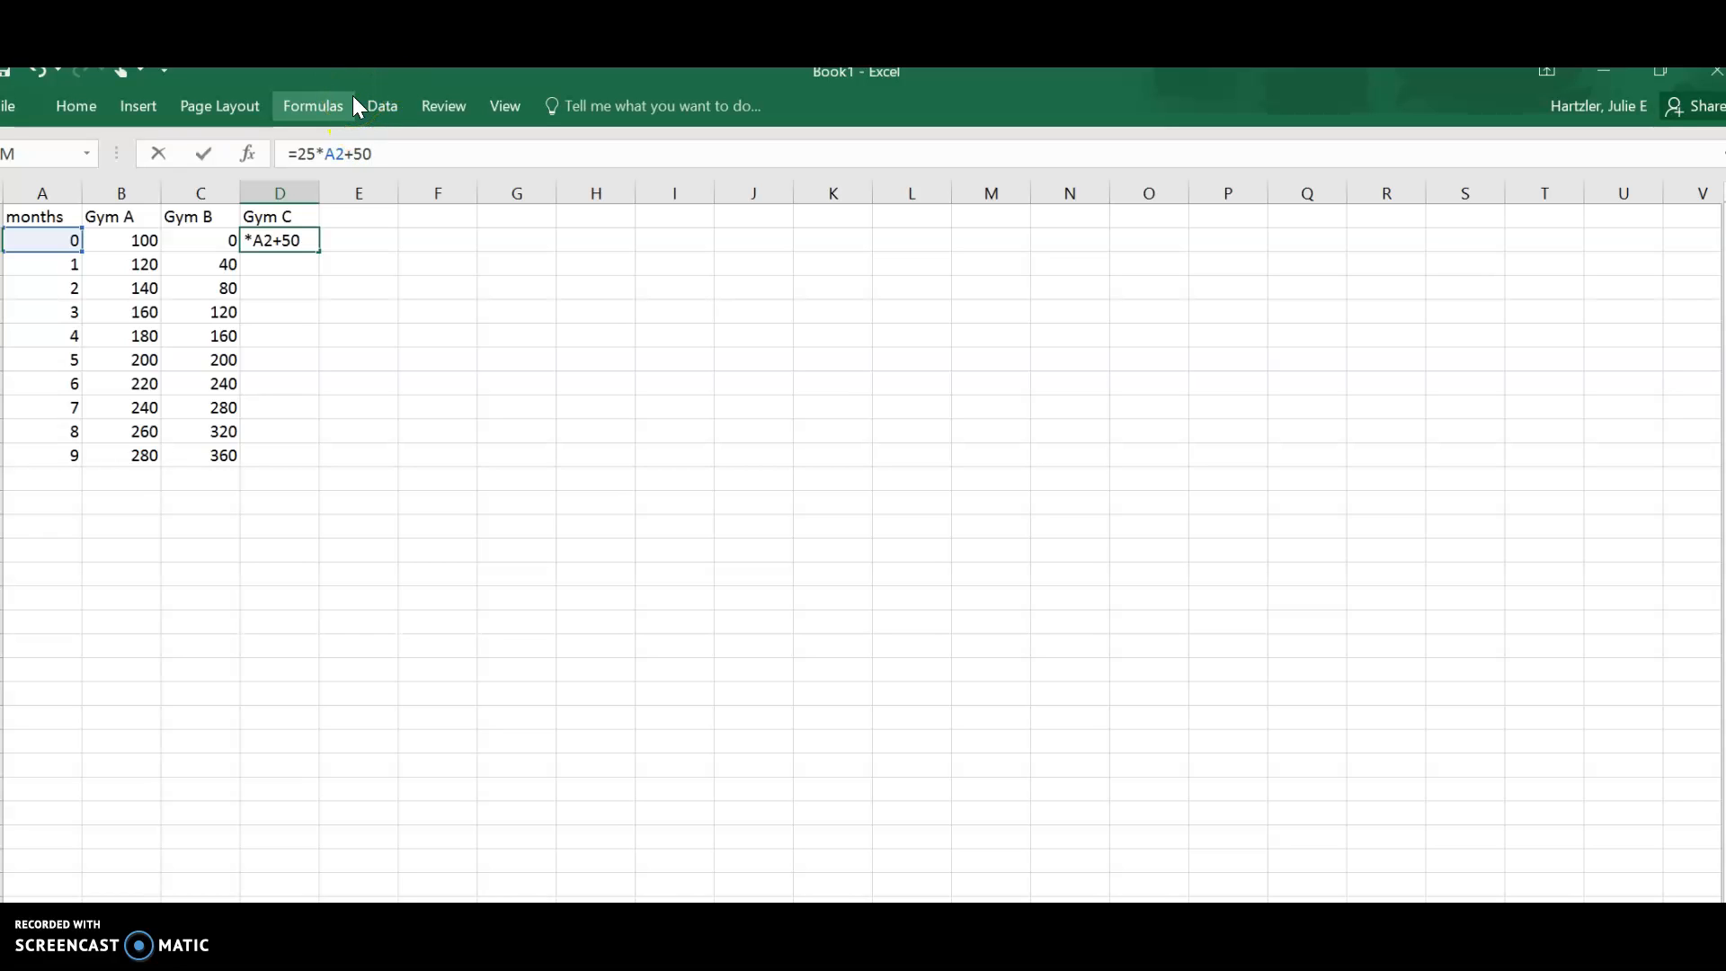
key(Return)
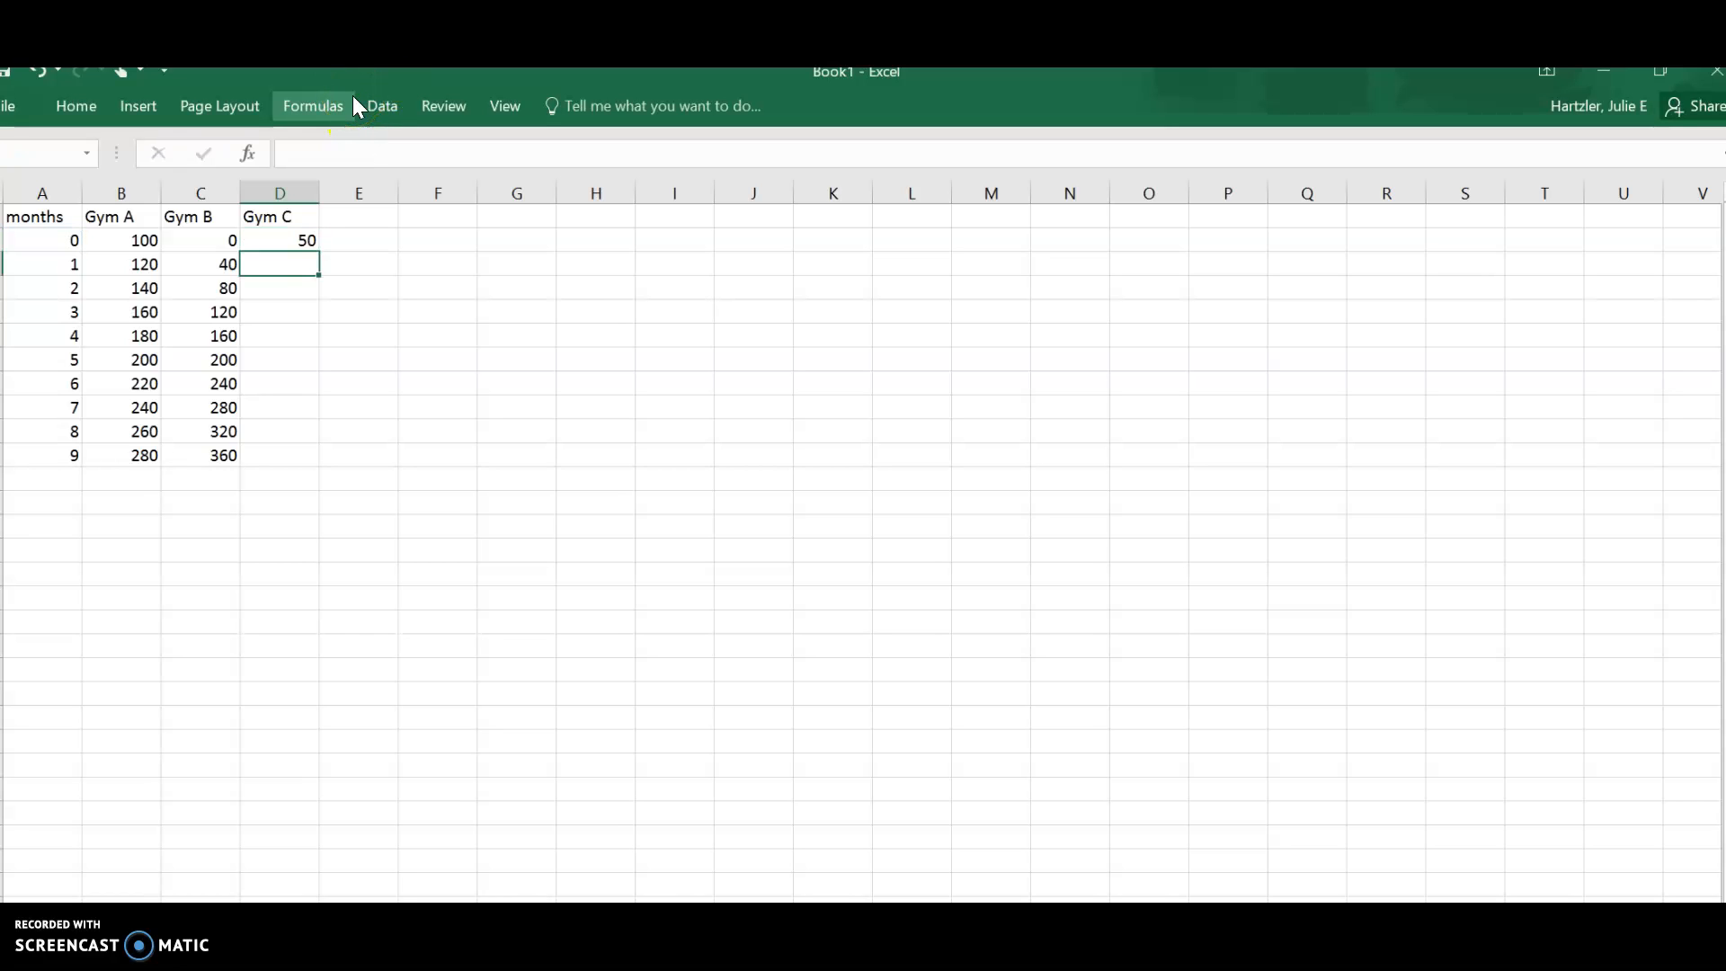
Copy D2's Gym C formula and select D2:D11 as the paste range
click(301, 238)
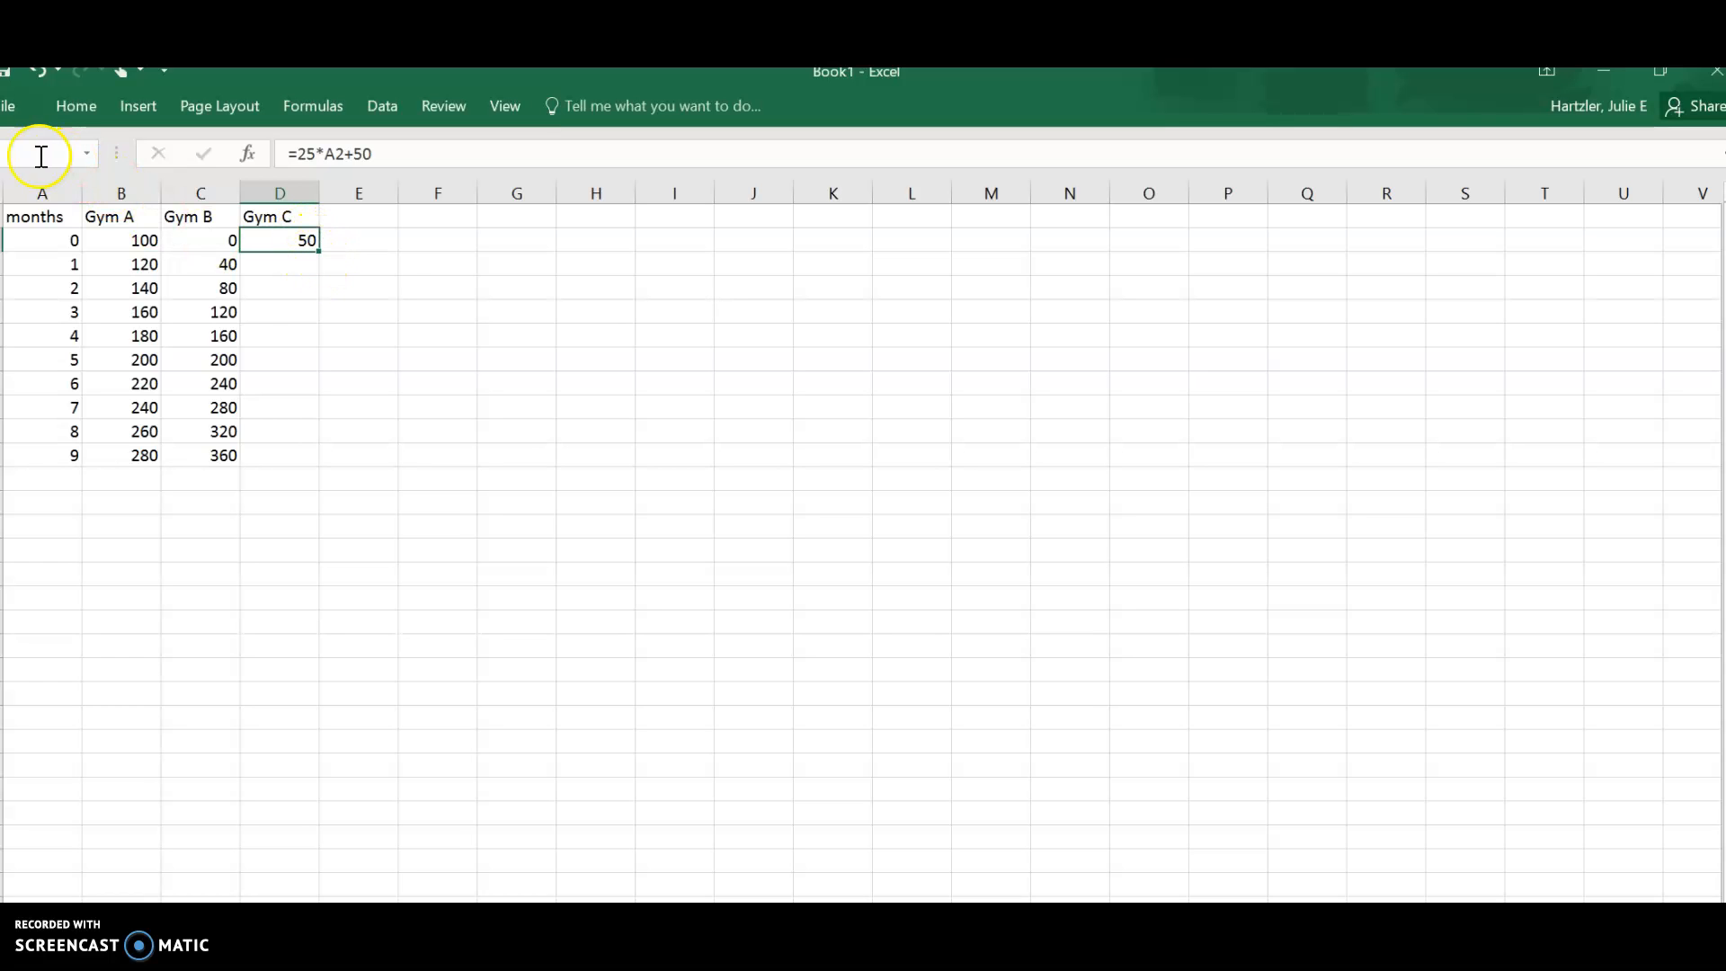
click(77, 110)
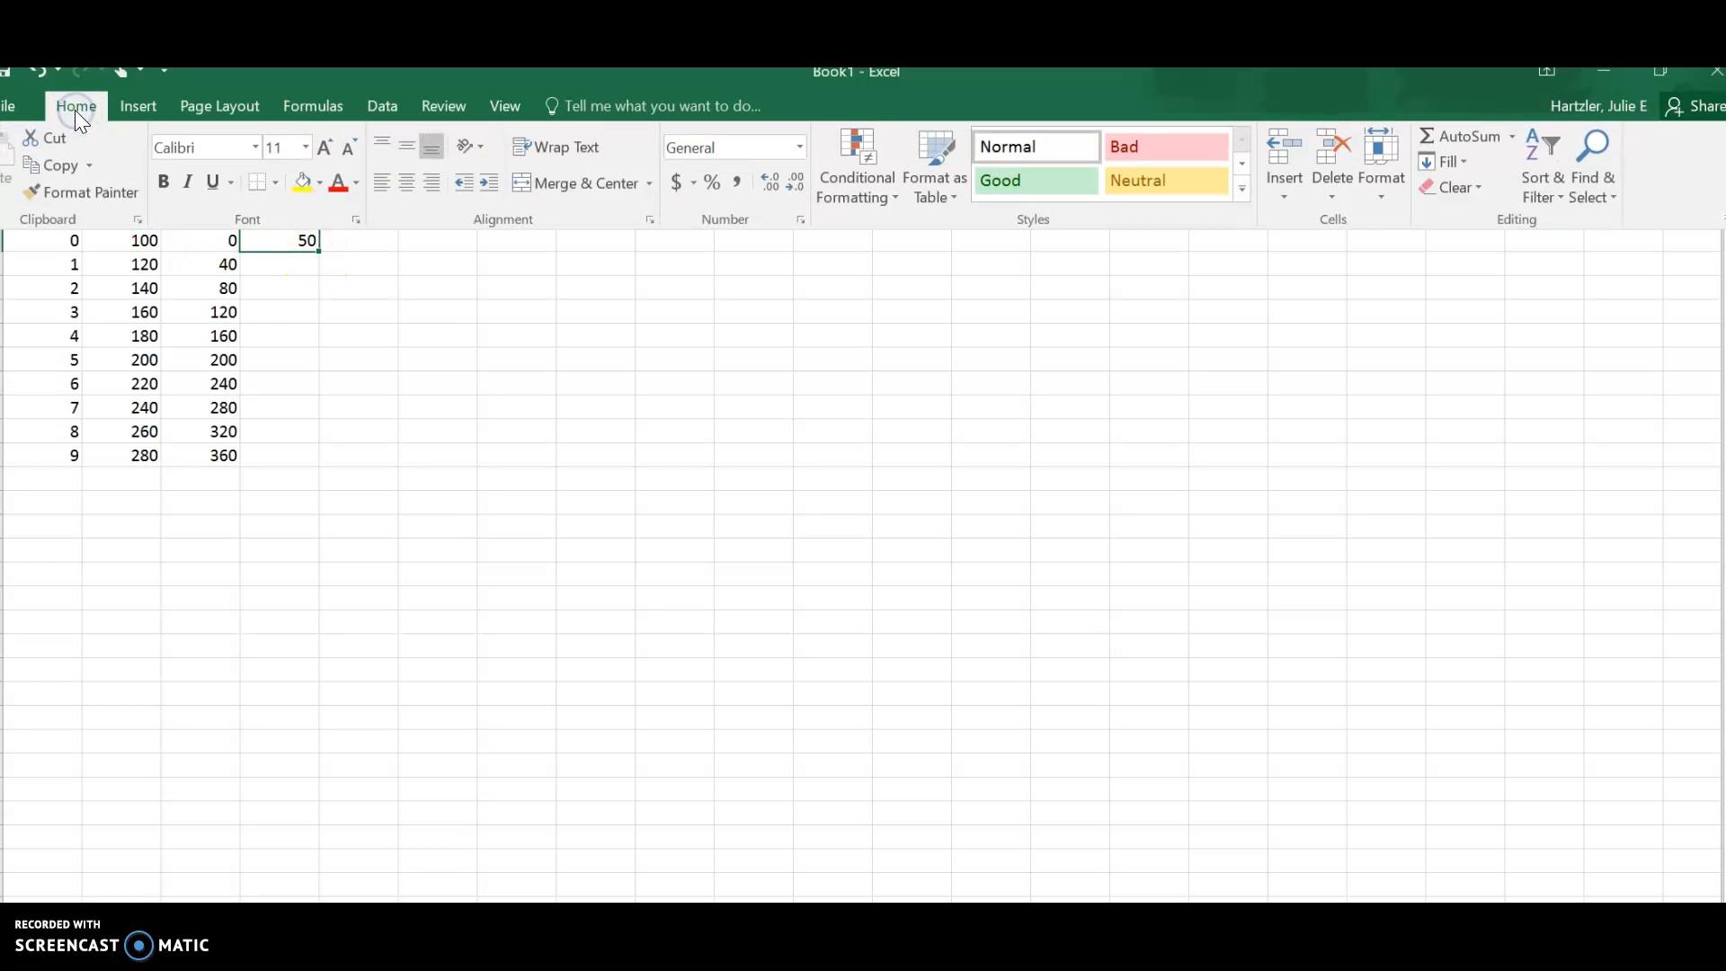
click(63, 169)
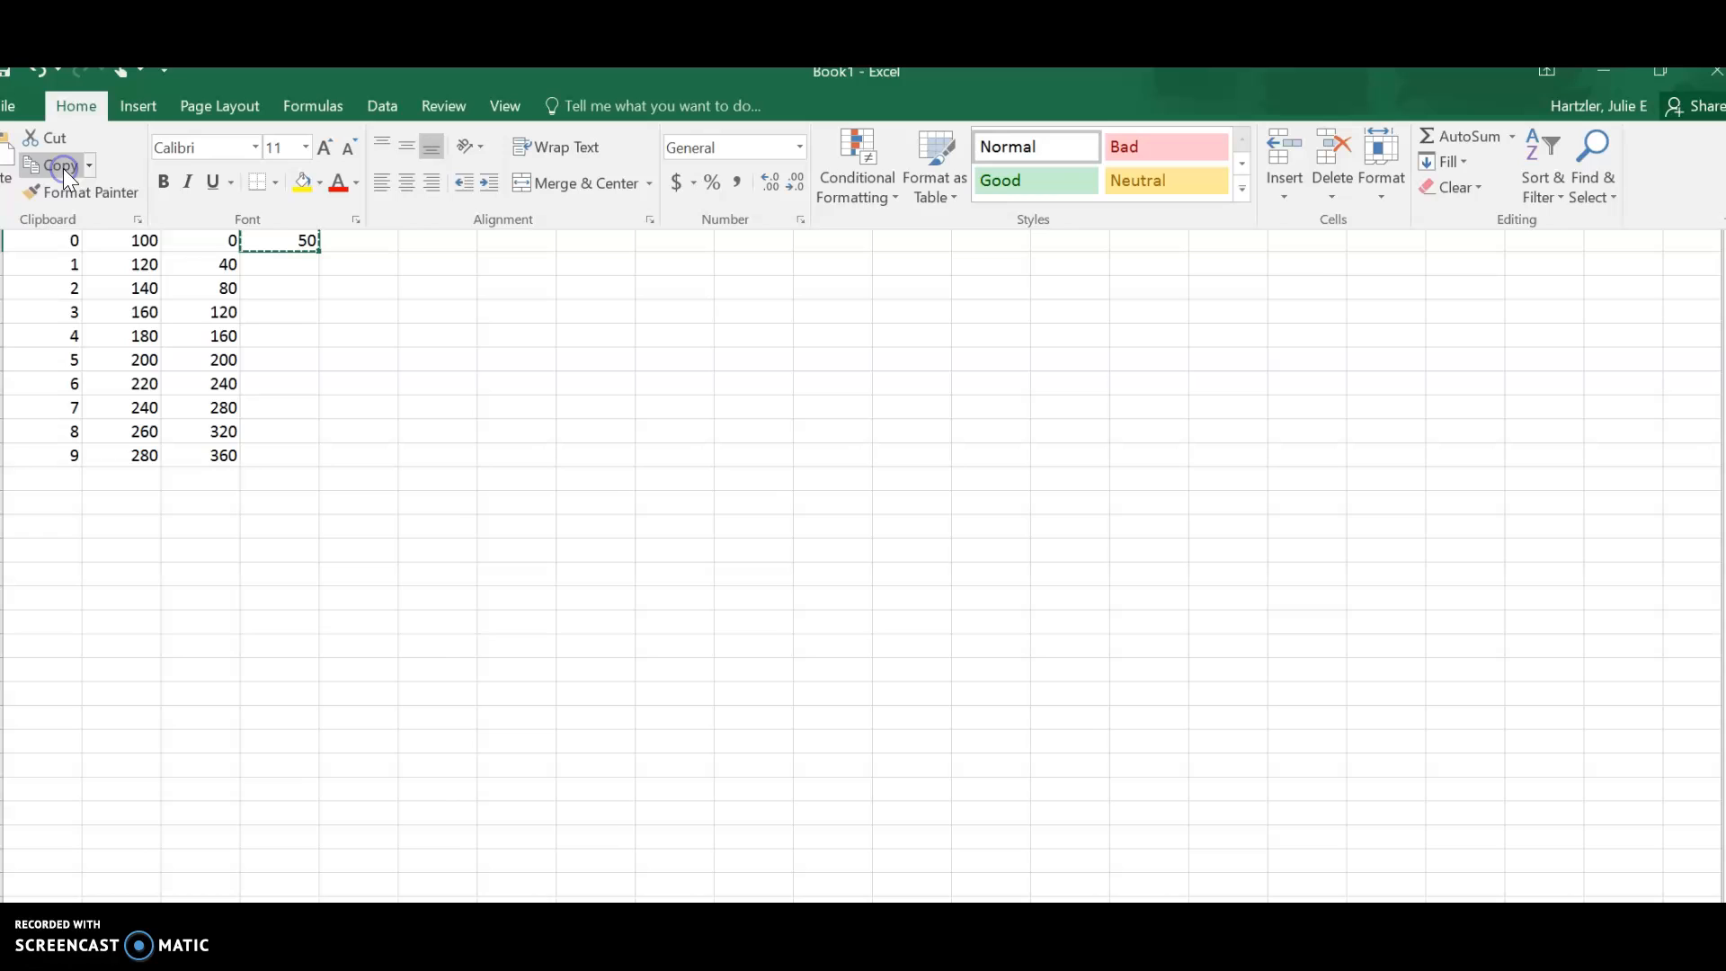
click(262, 236)
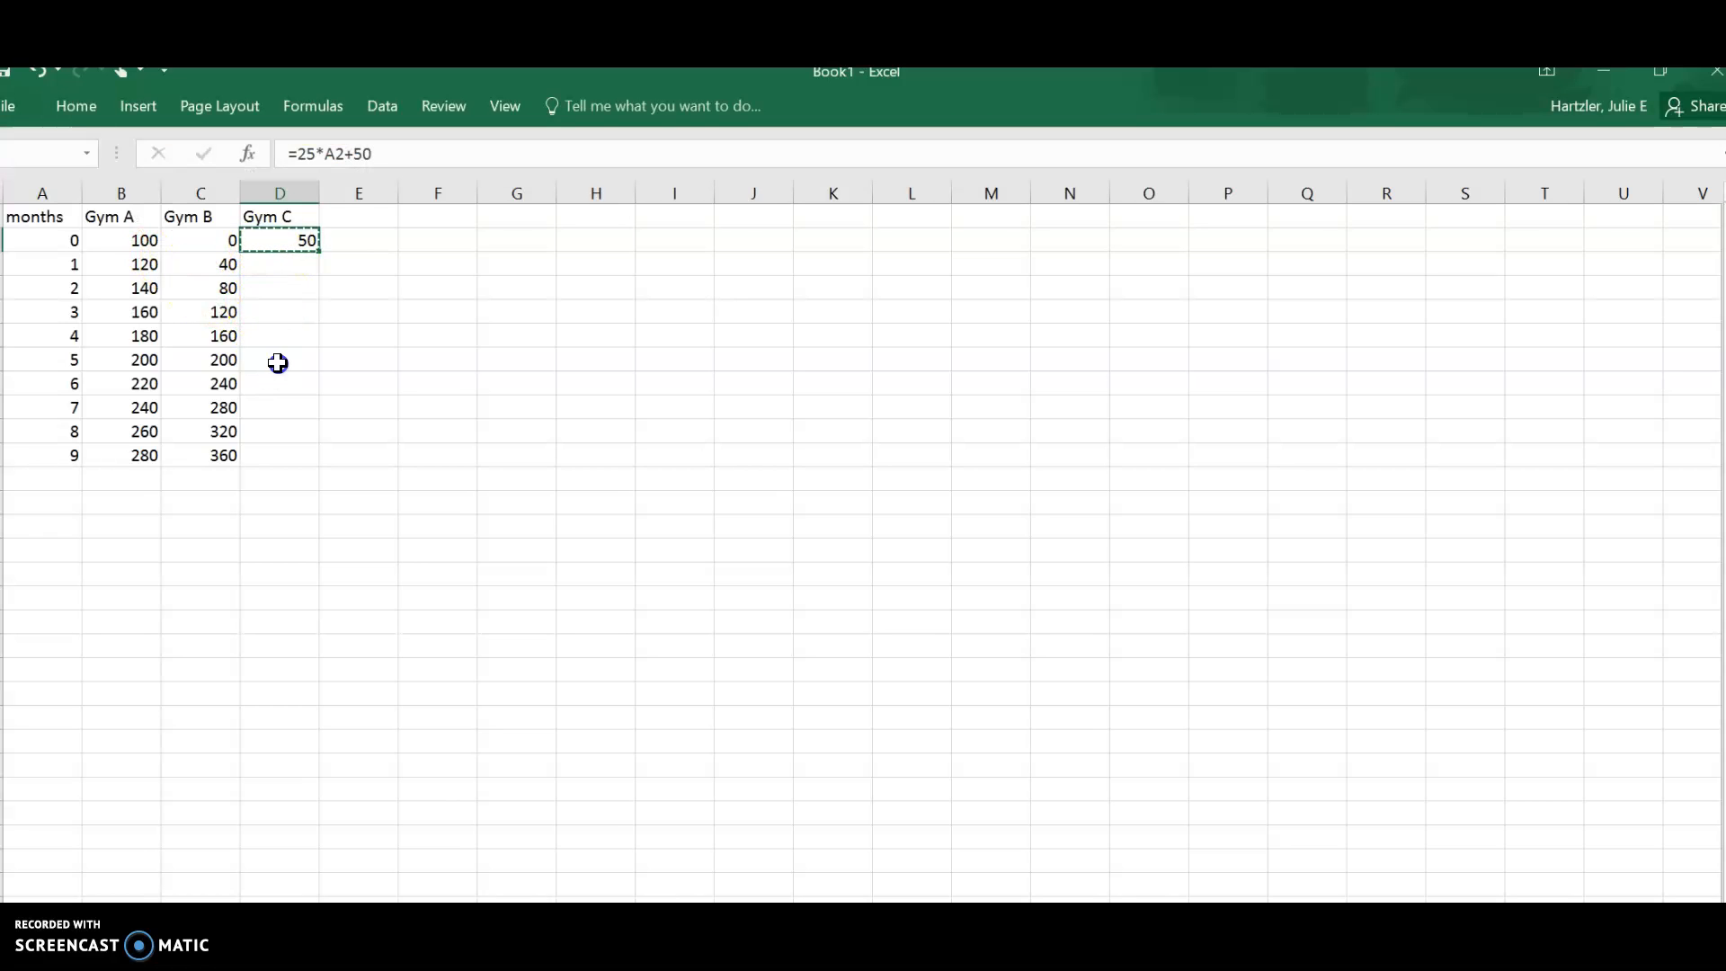
mouse_move(301, 257)
mouse_down()
mouse_move(339, 301)
mouse_move(295, 248)
mouse_up()
drag(297, 240, 291, 443)
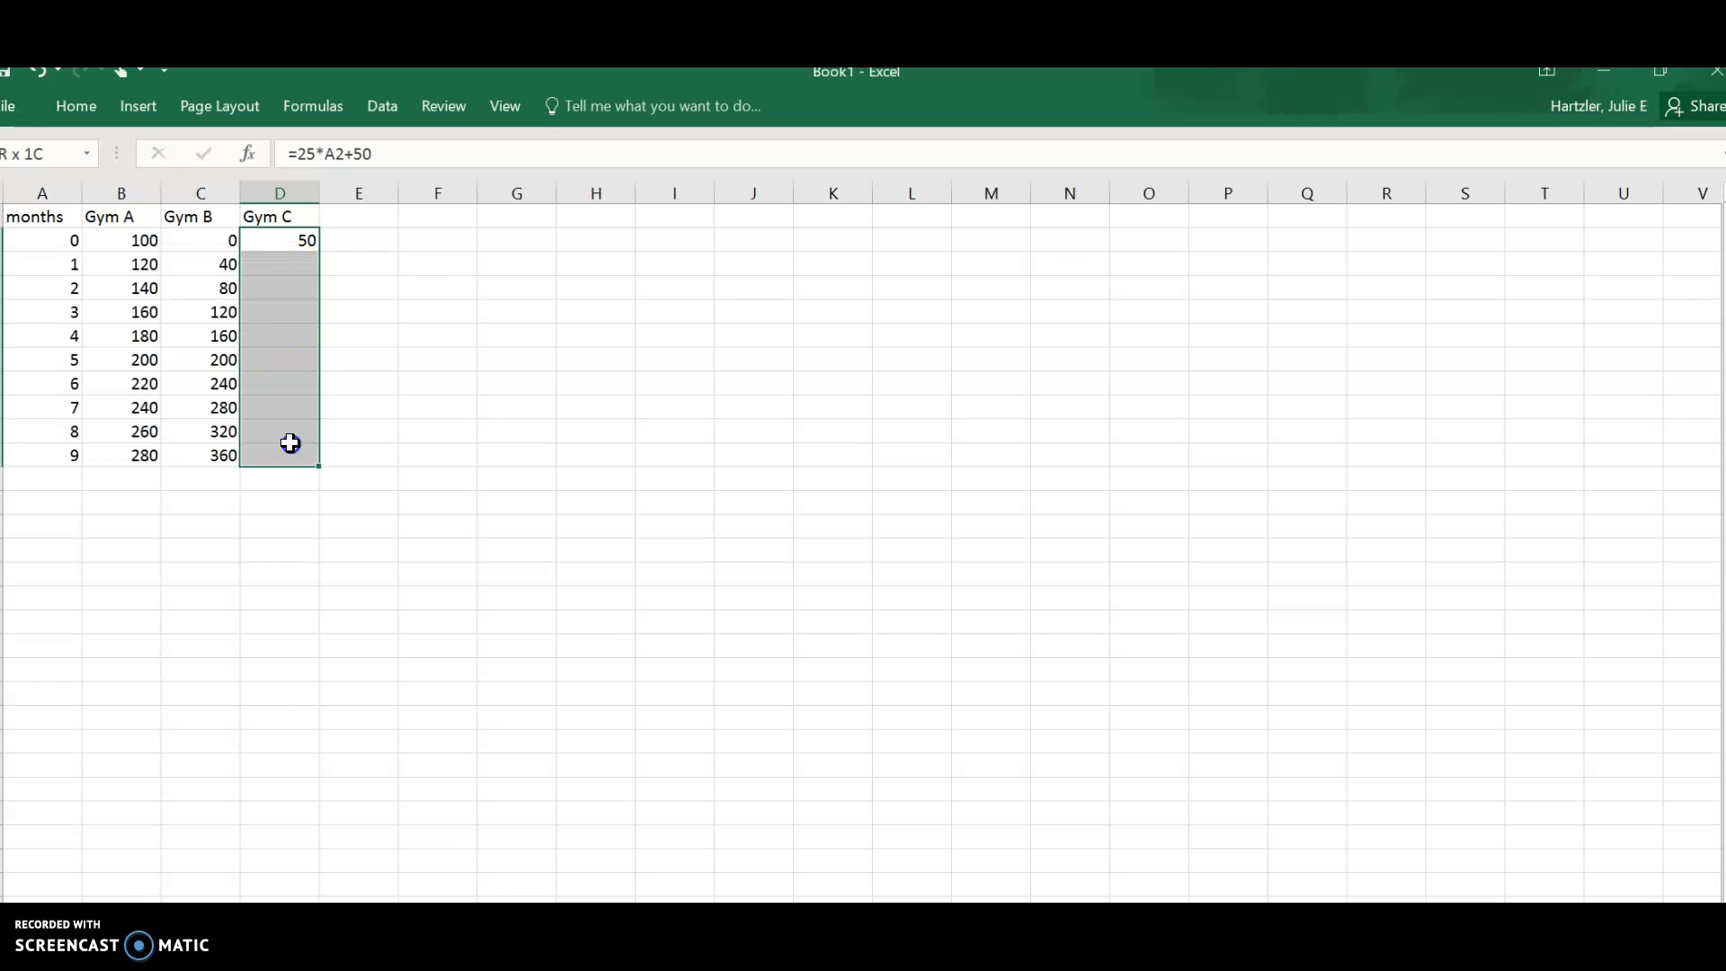
click(76, 105)
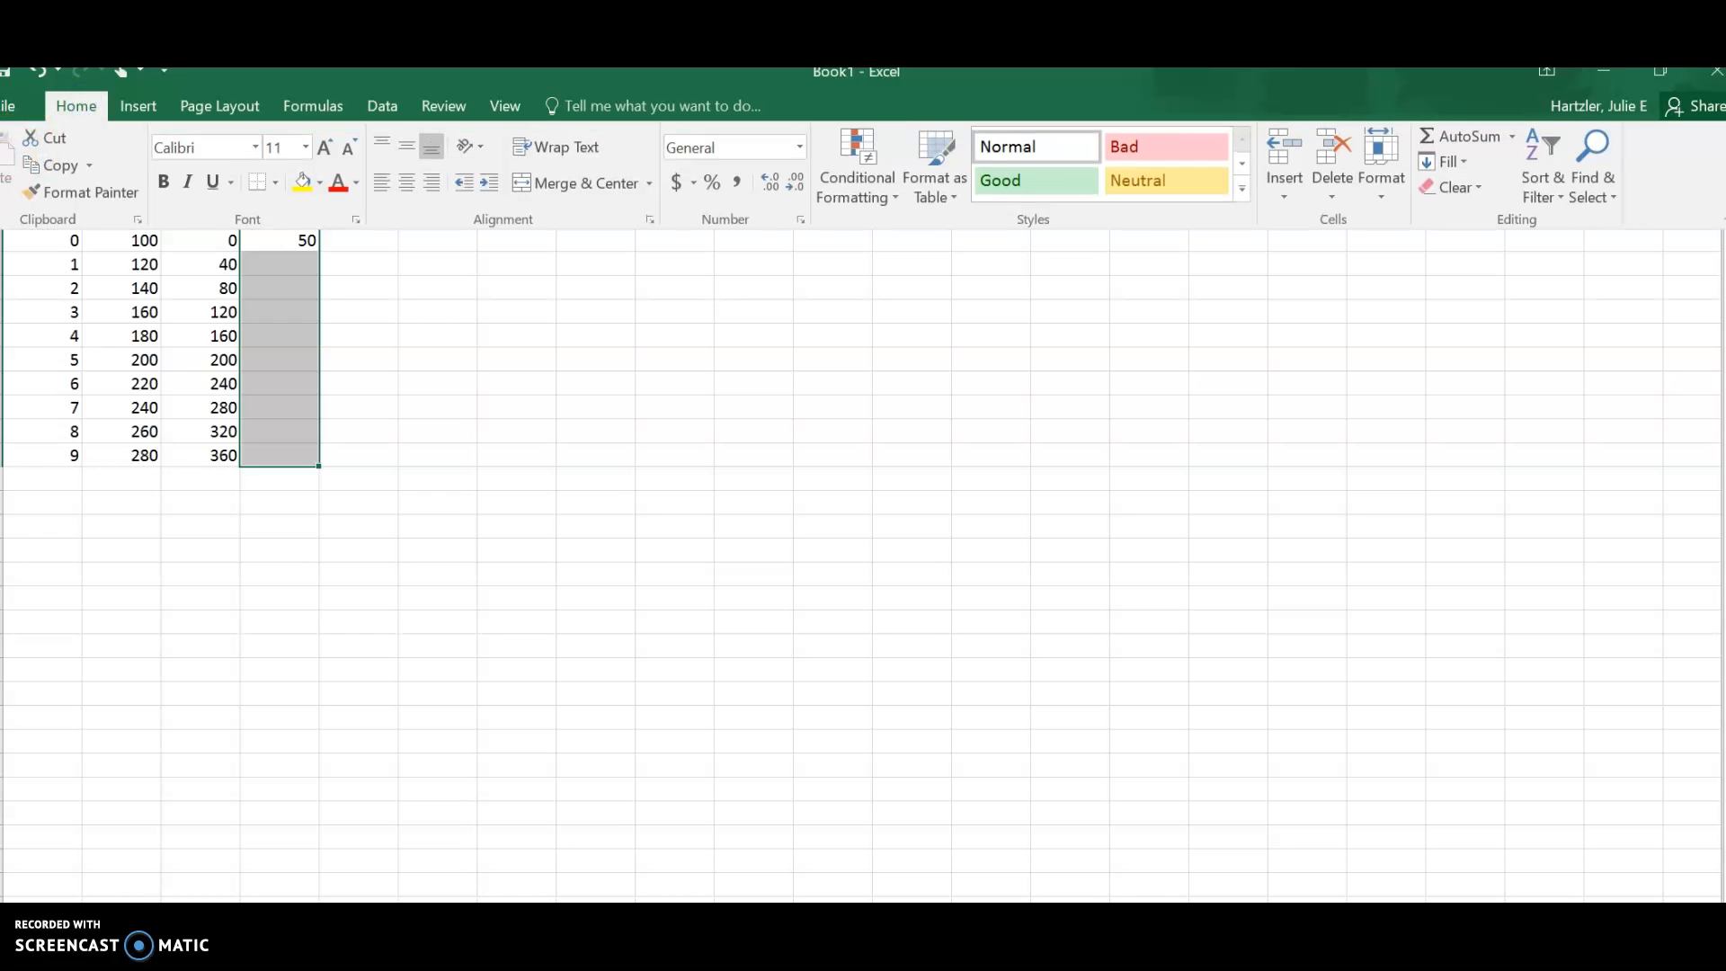
key(Escape)
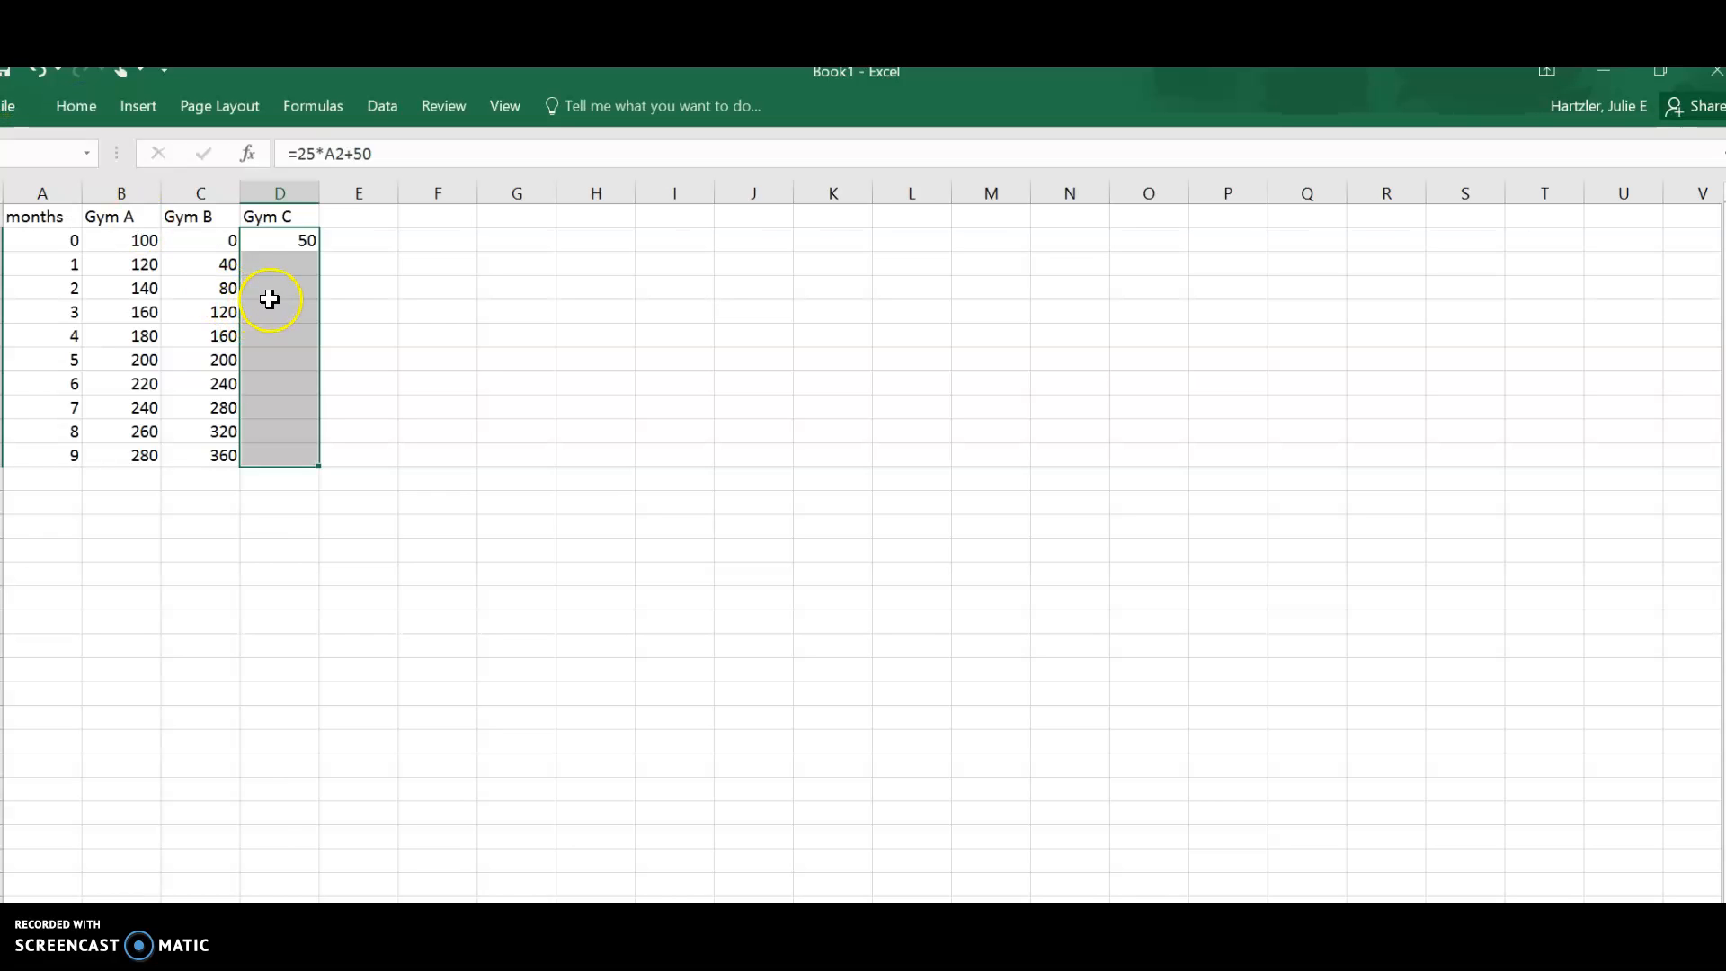
right_click(232, 336)
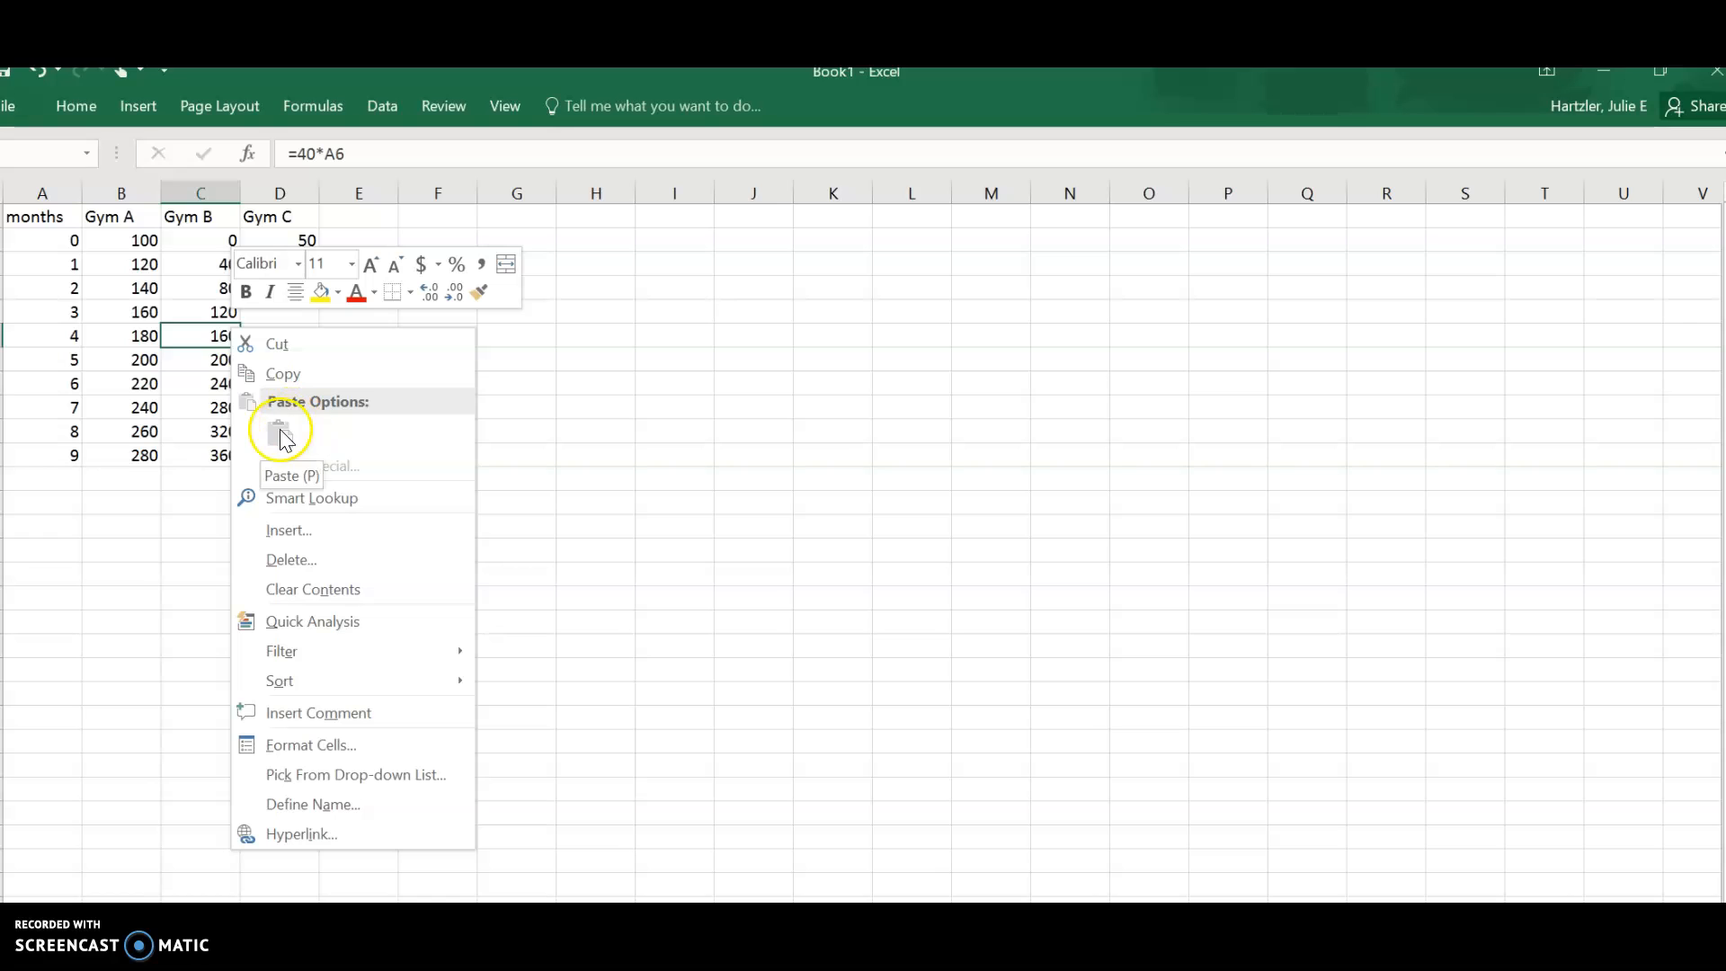
click(697, 386)
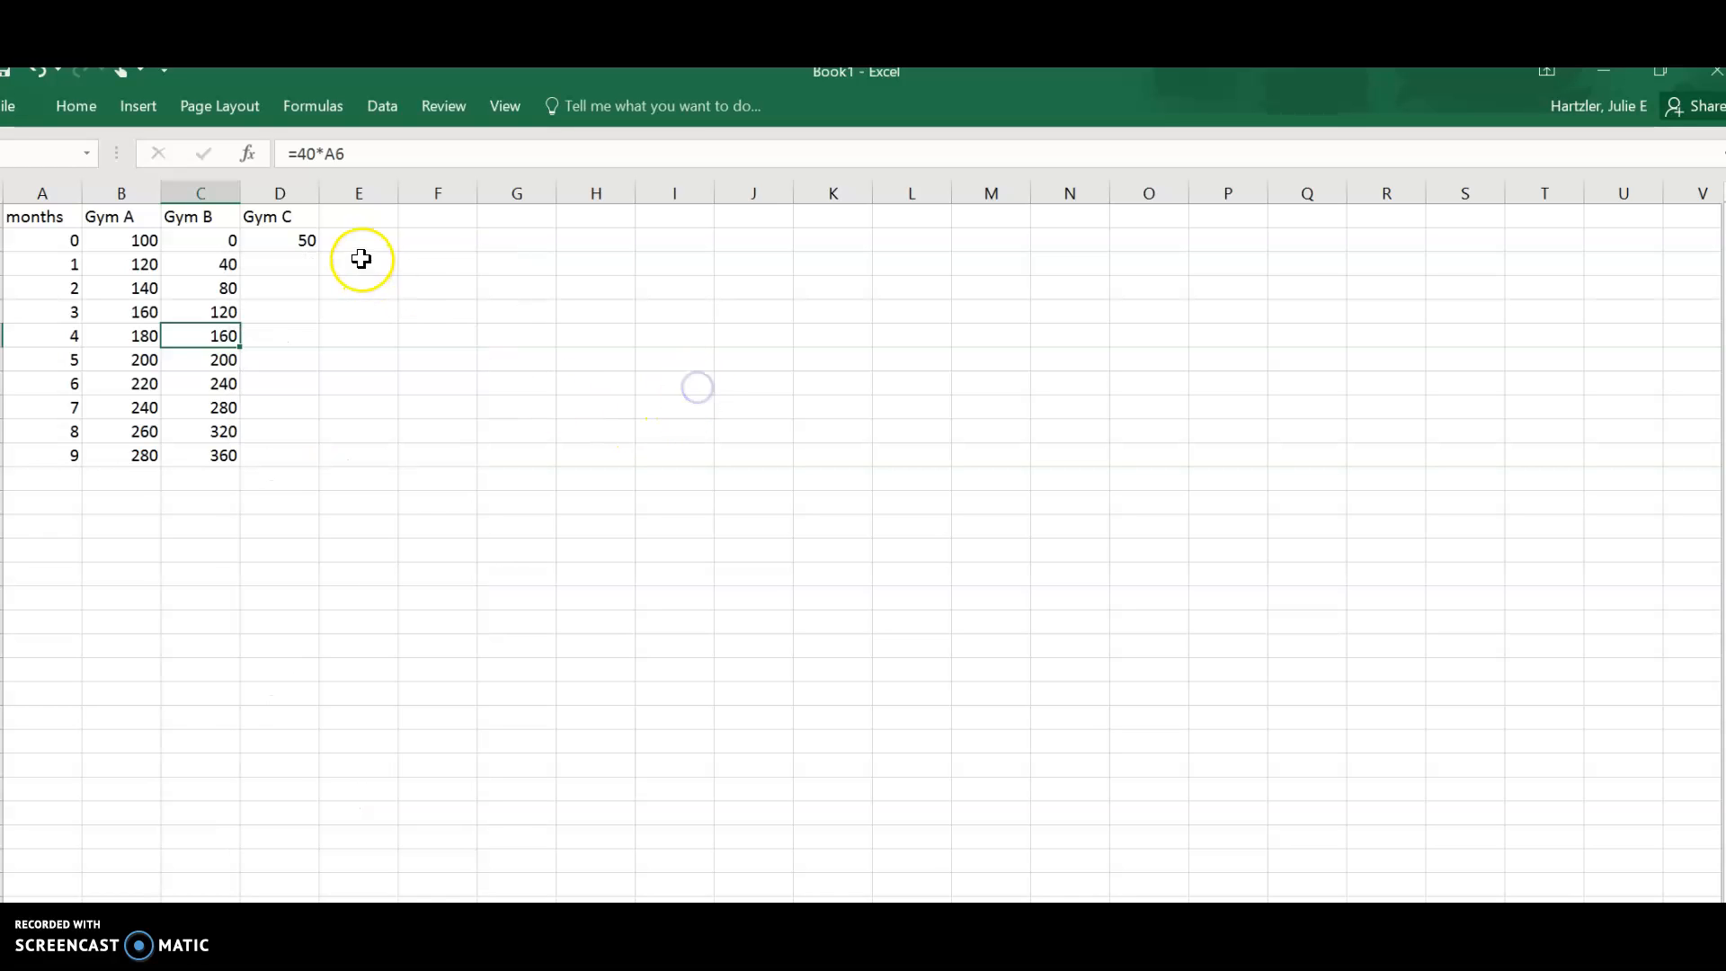
Fill the Gym C formula down to D11, giving 50 through 275
click(304, 245)
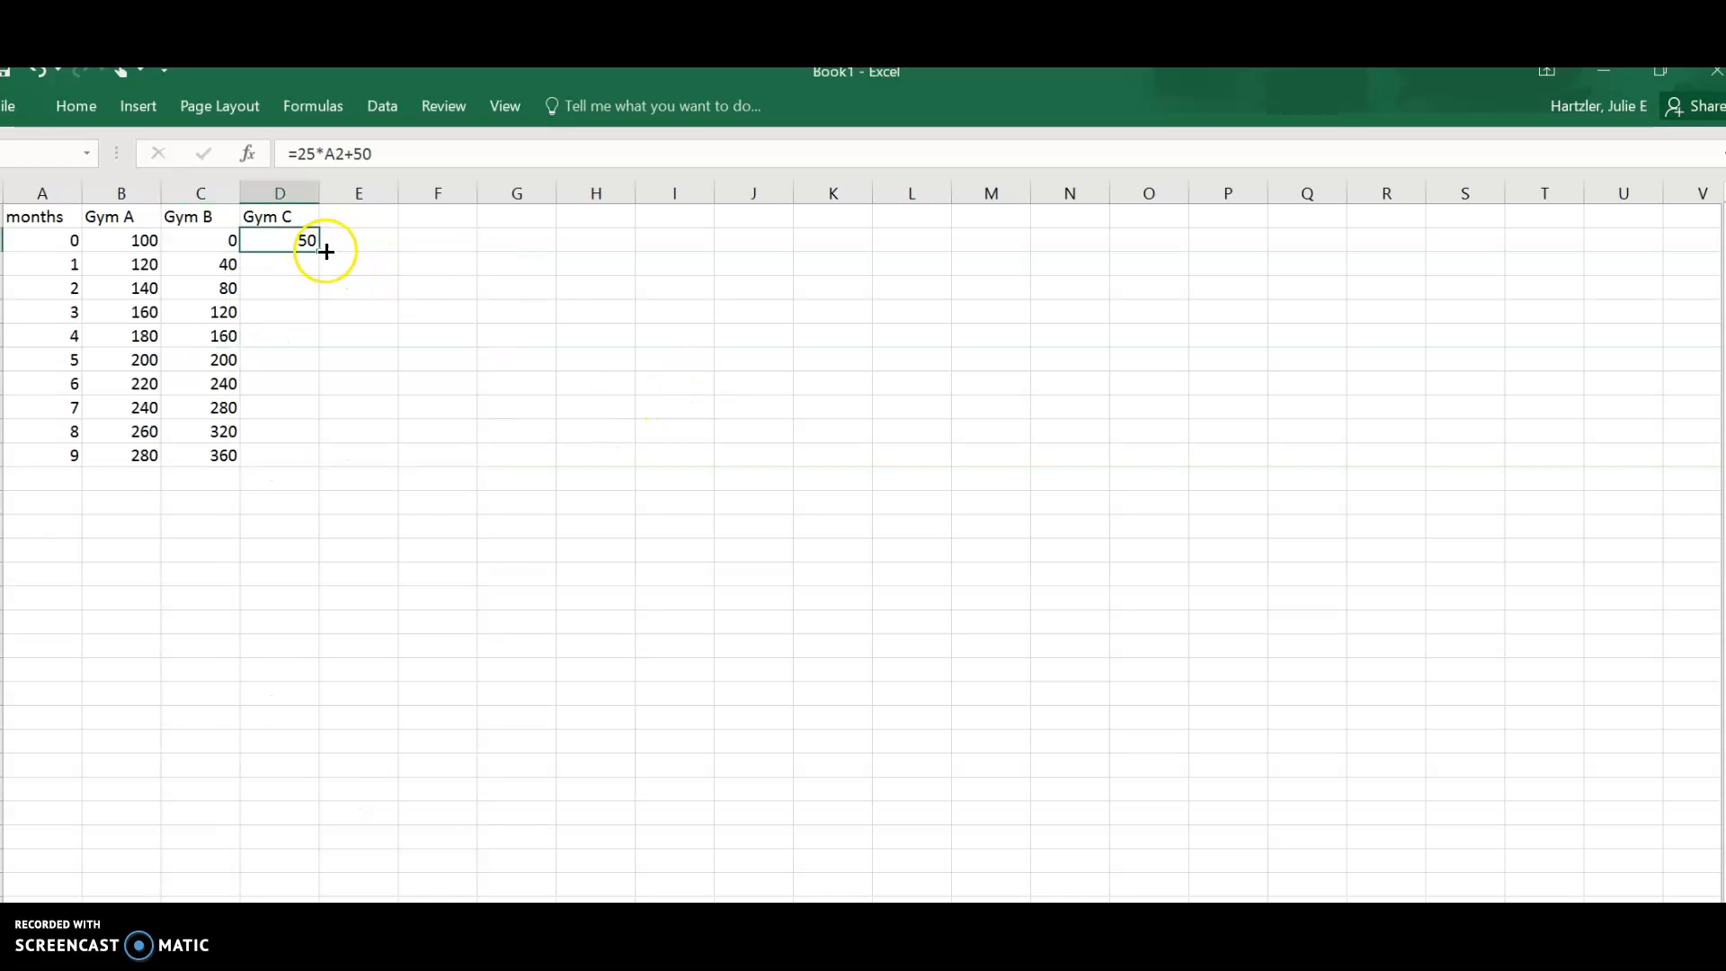
mouse_move(313, 249)
mouse_down()
mouse_move(319, 359)
mouse_move(408, 465)
mouse_up()
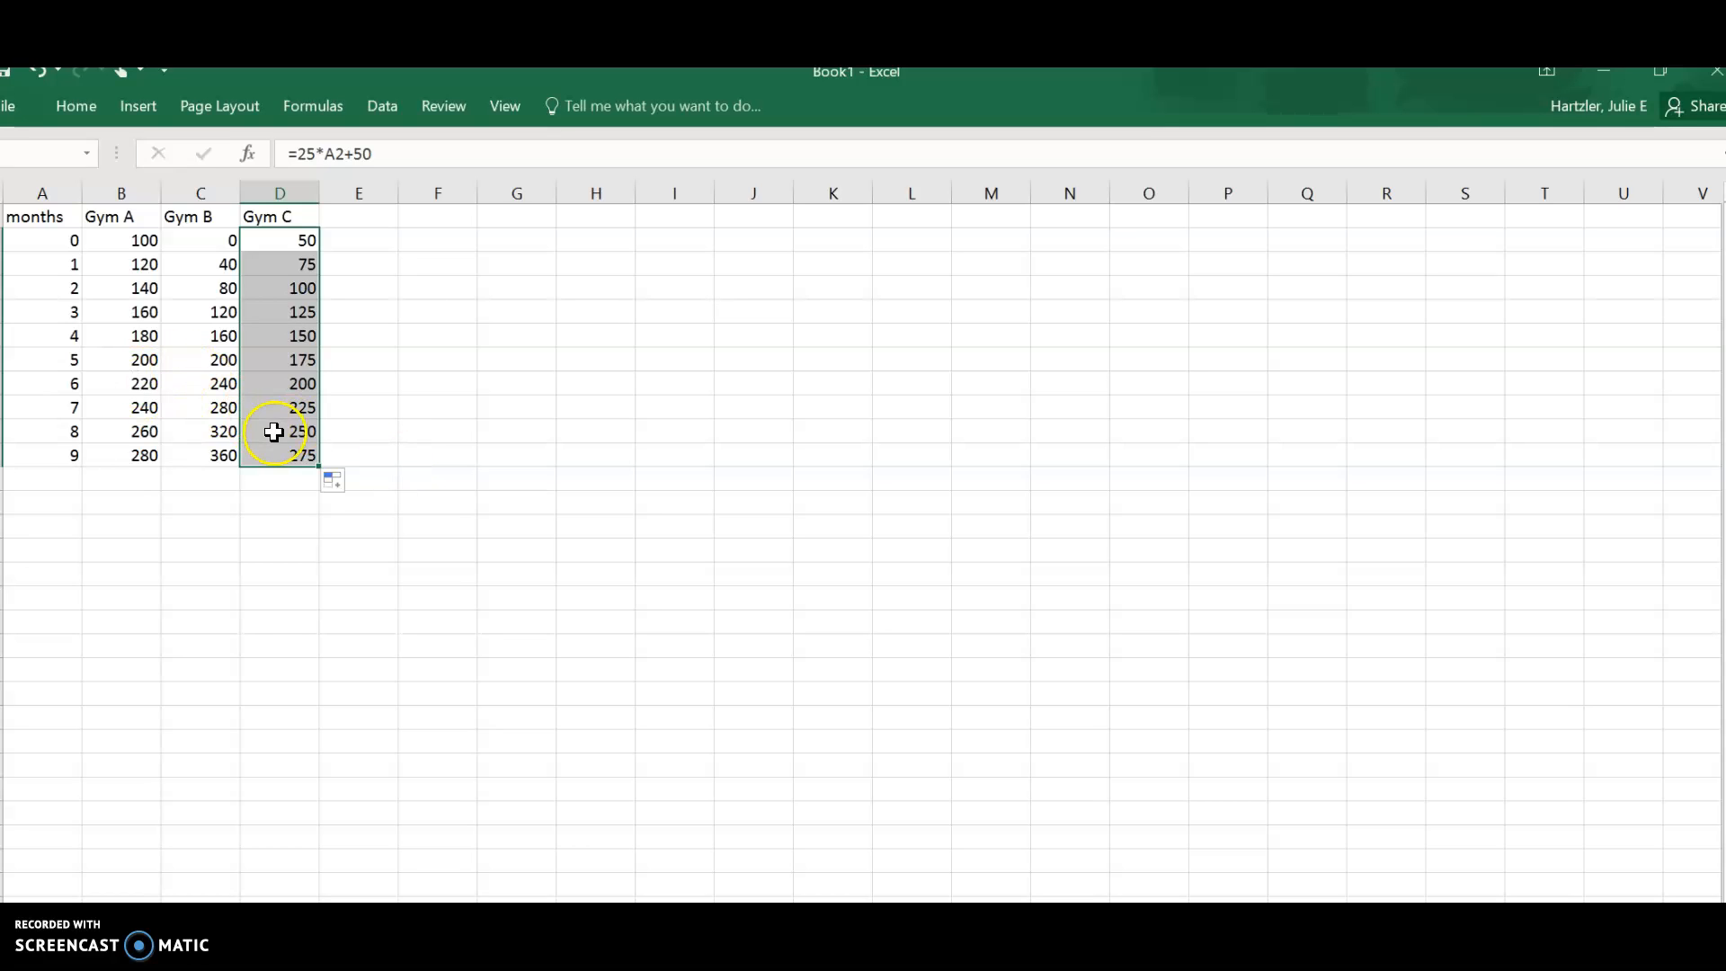
click(441, 402)
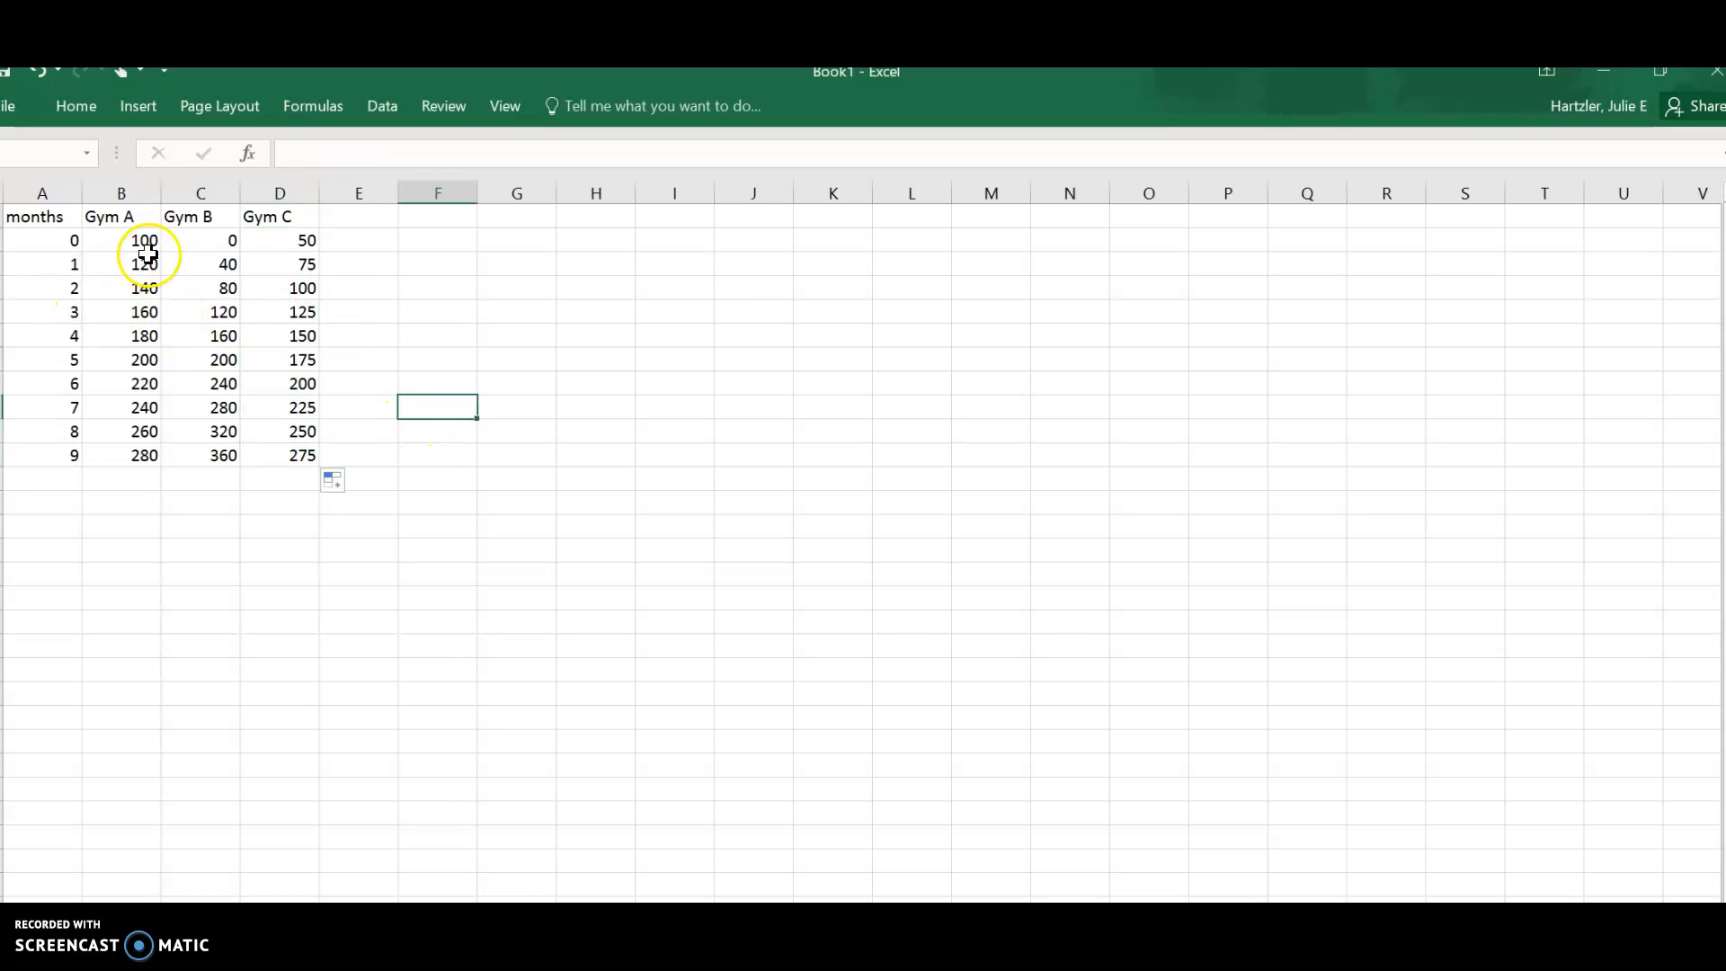
click(229, 329)
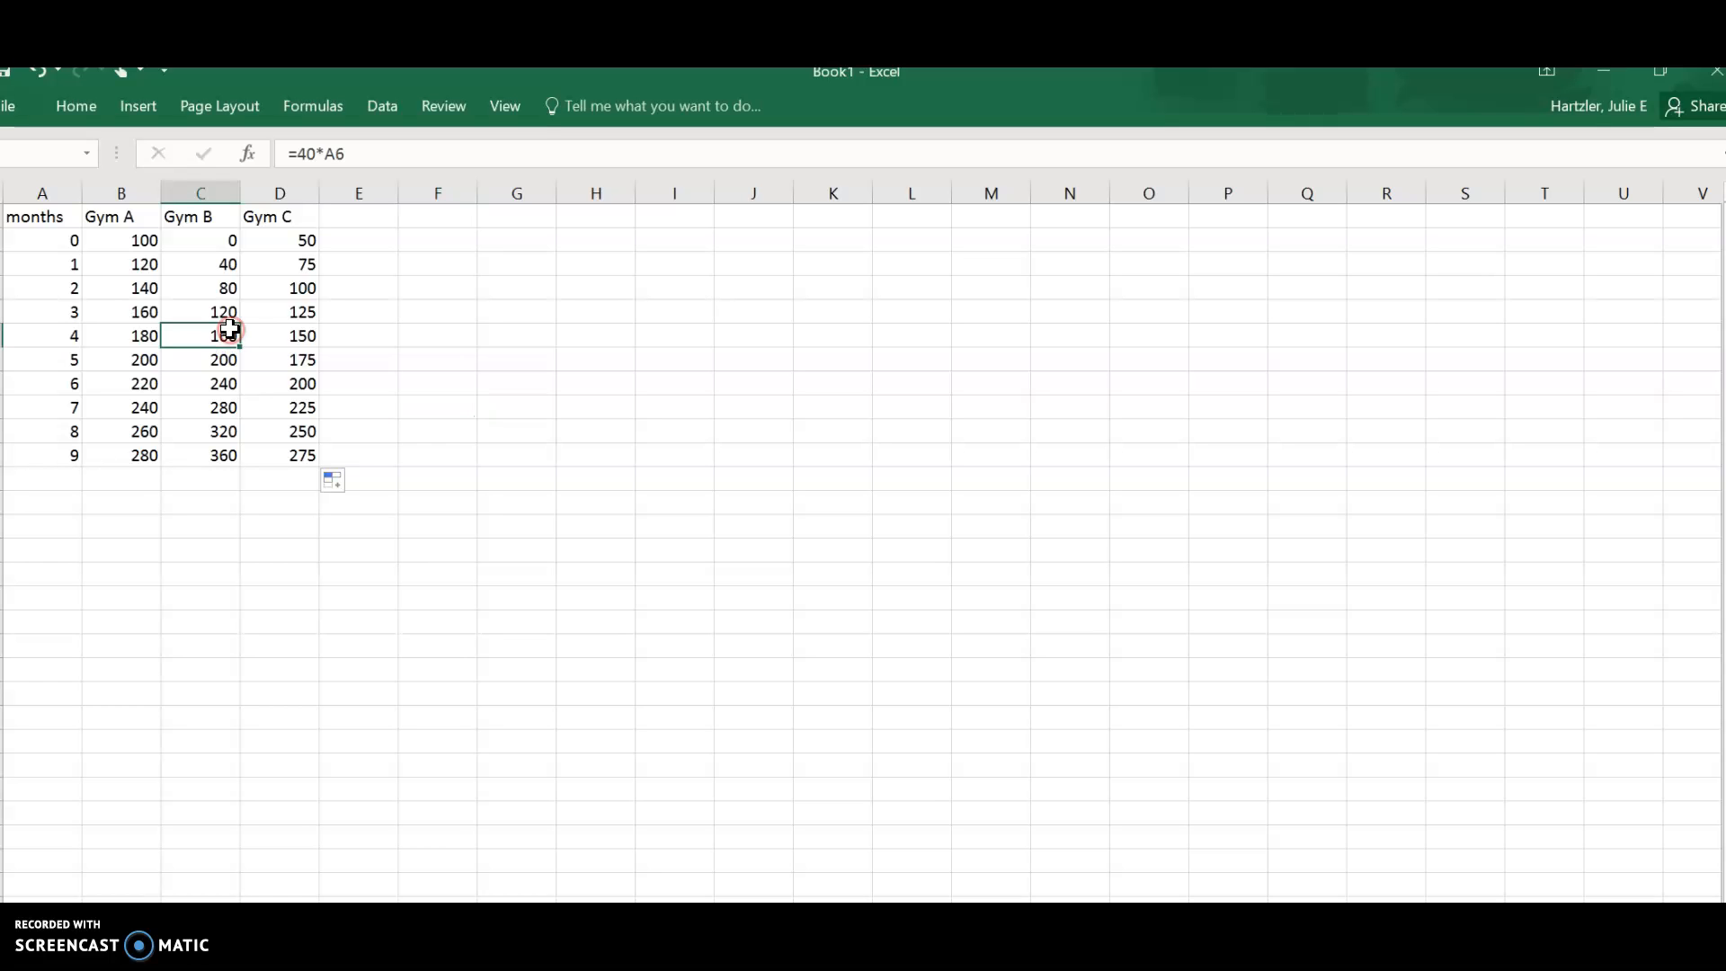
scroll(229, 329, down, 1)
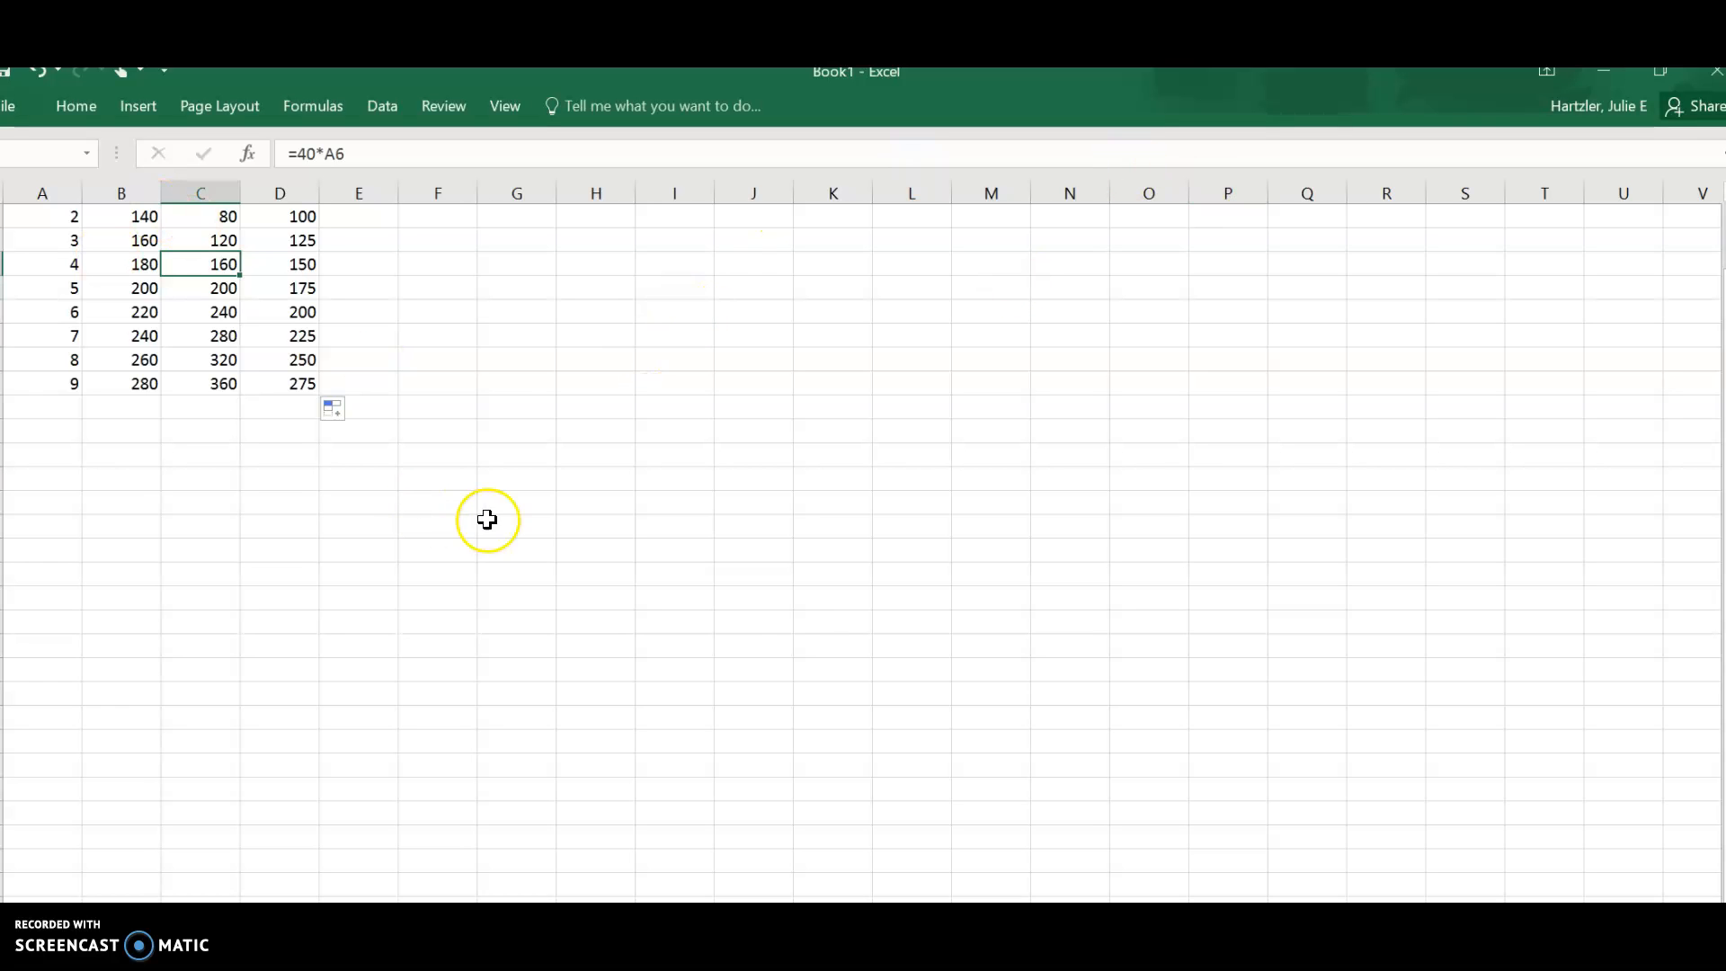
scroll(827, 584, up, 1)
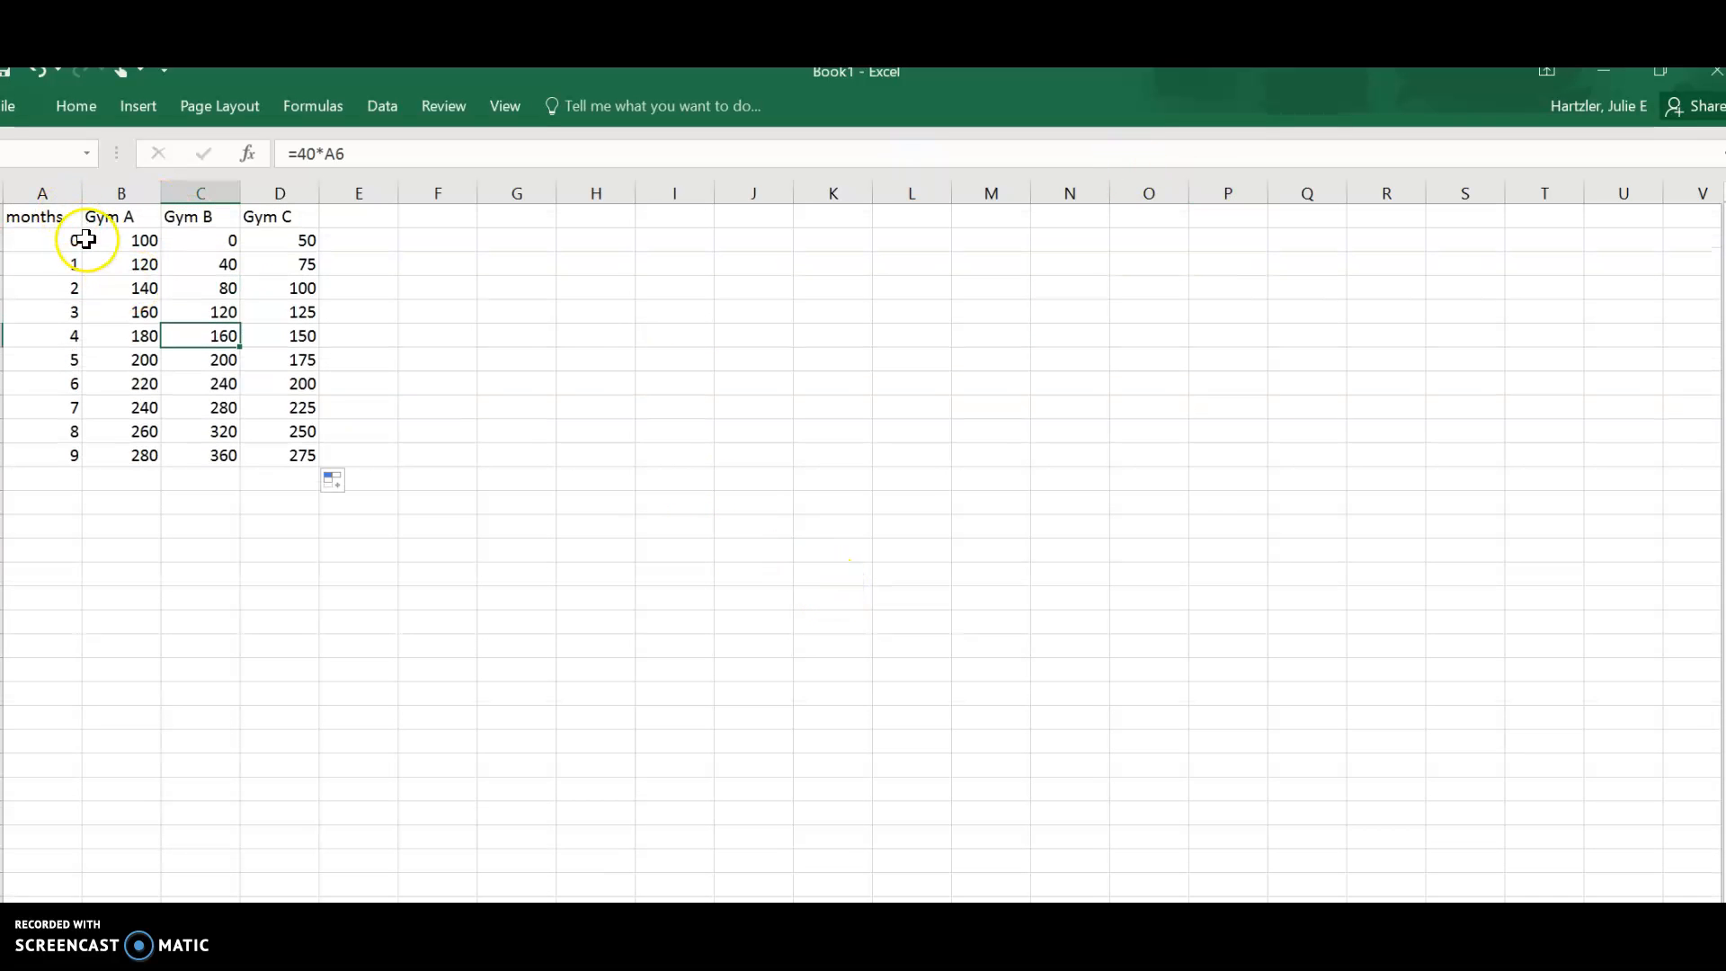
Insert a Scatter with Straight Lines and Markers chart from A1:D11 and enlarge it
drag(36, 217, 304, 456)
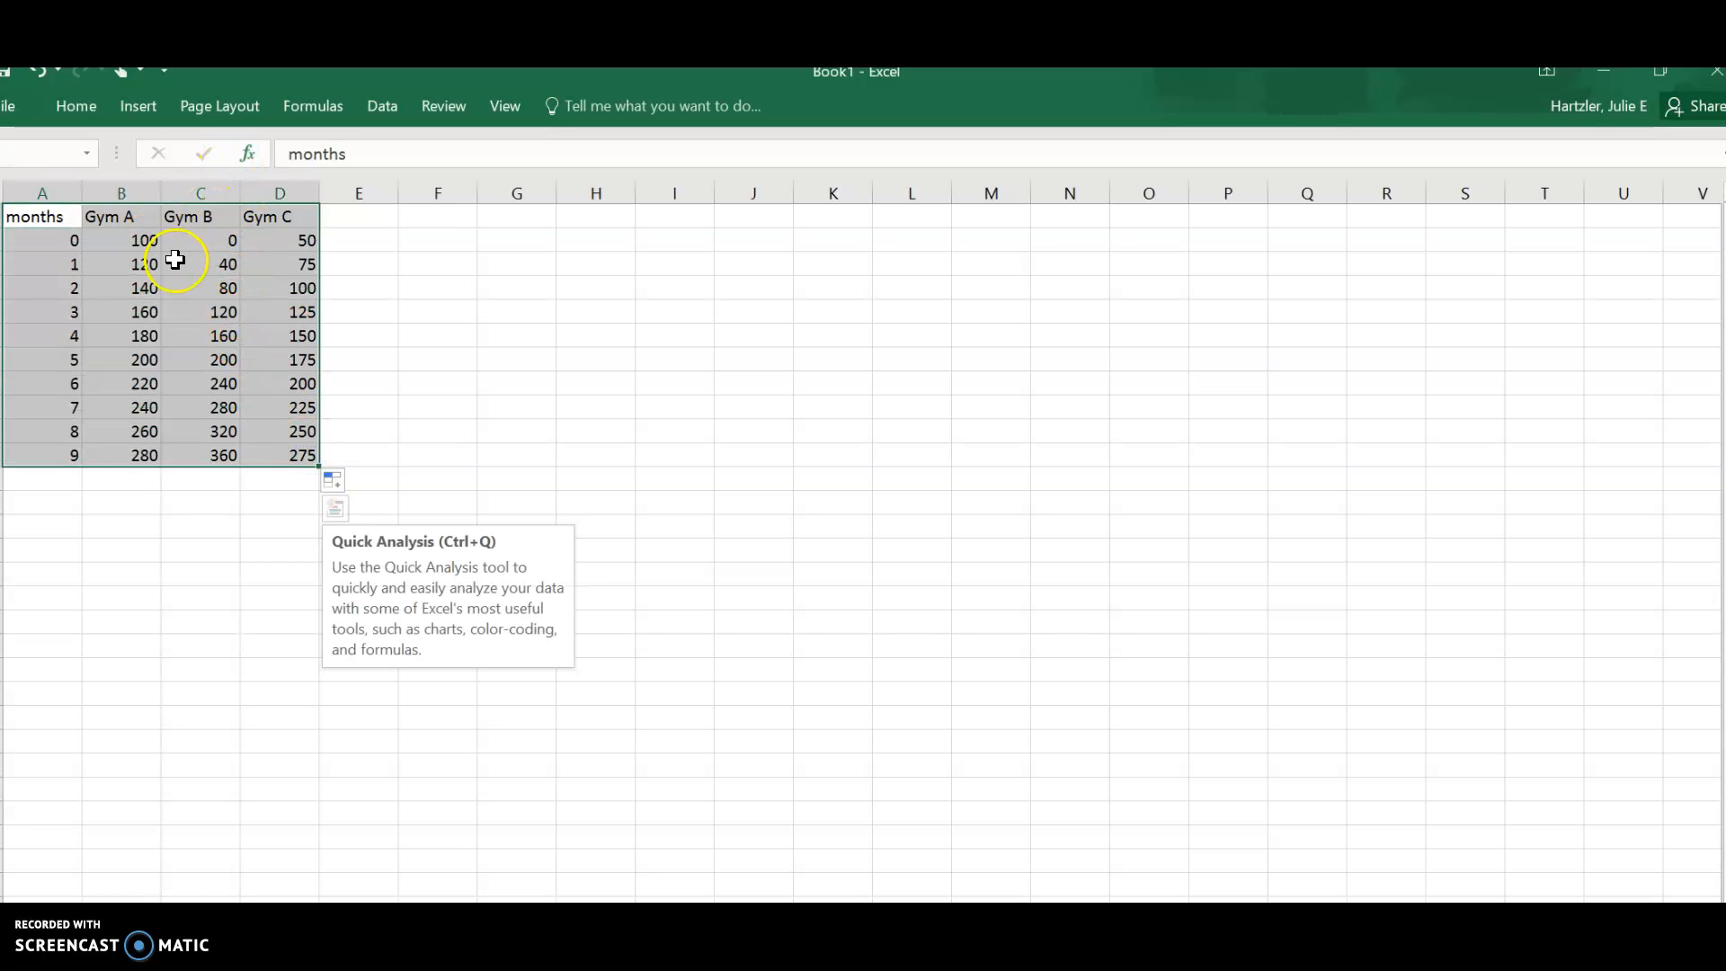
click(142, 106)
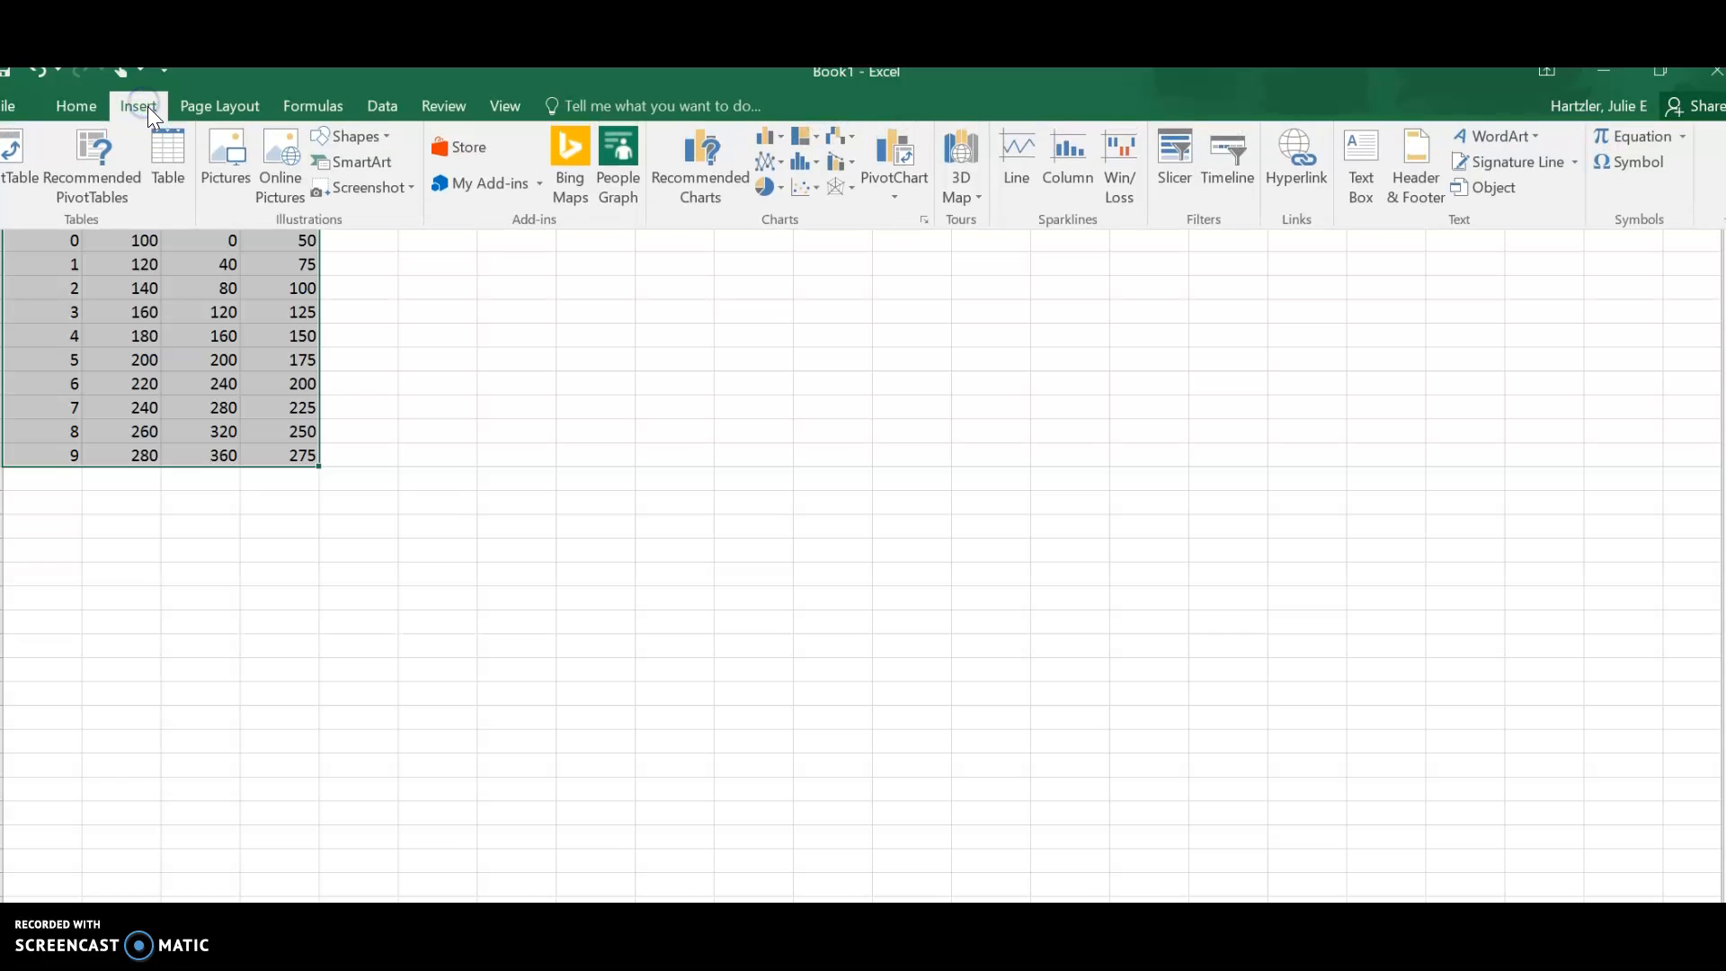
click(806, 184)
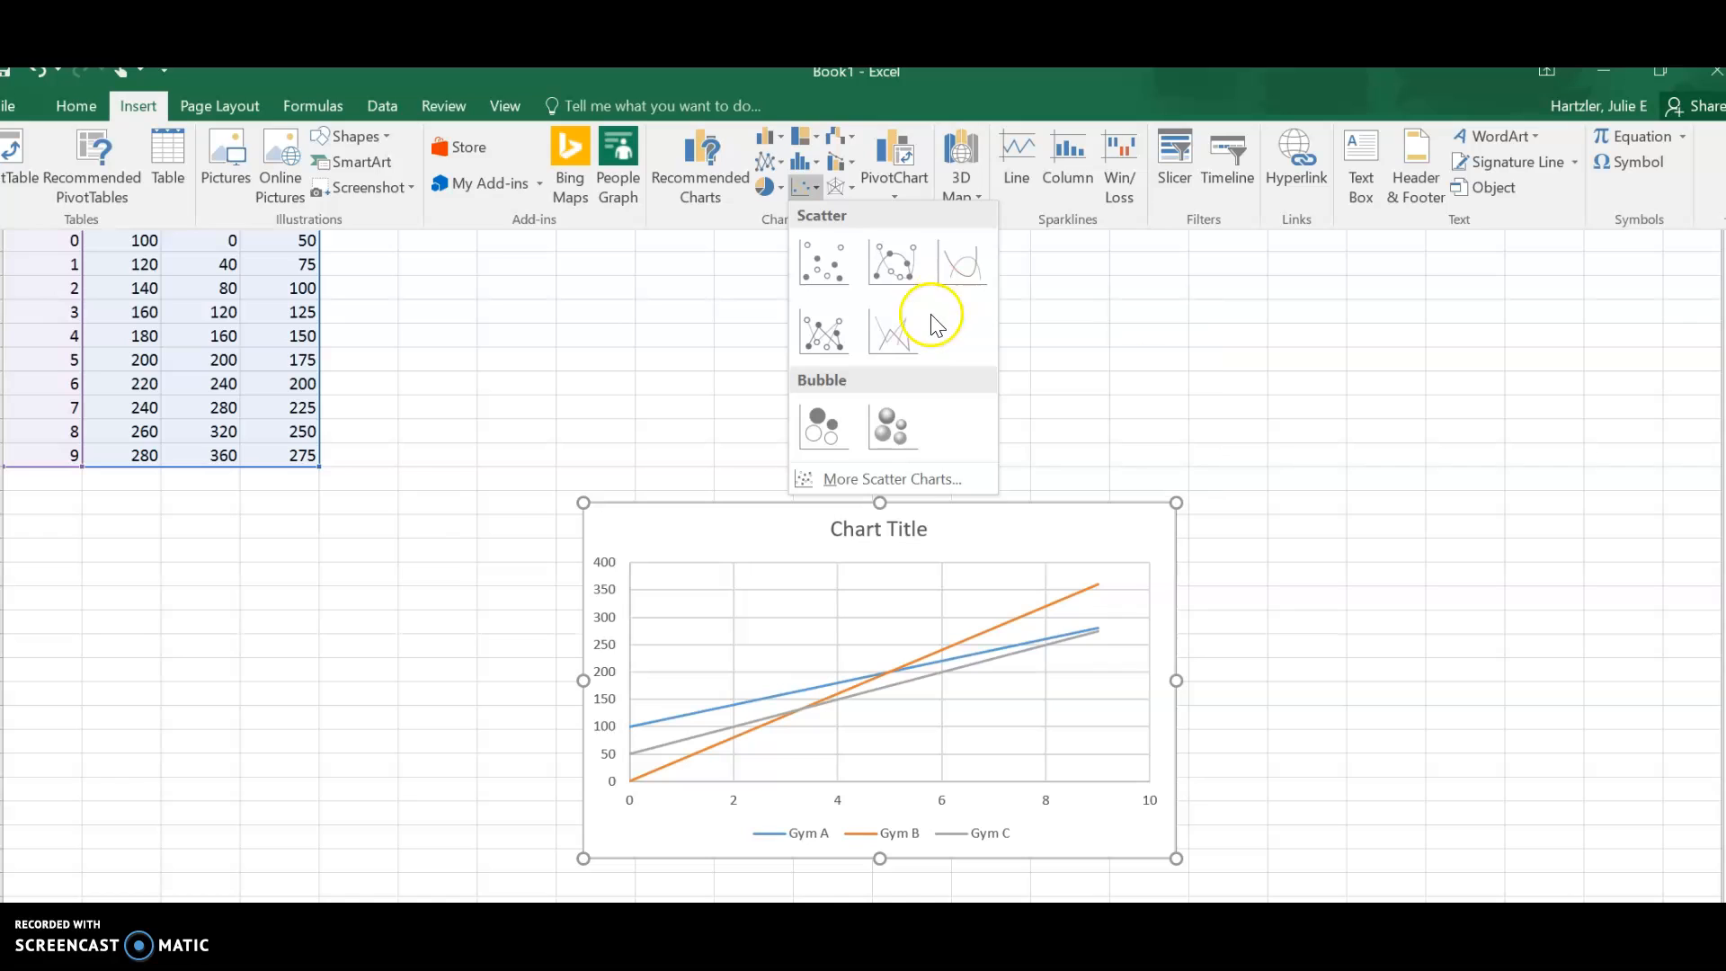
click(815, 340)
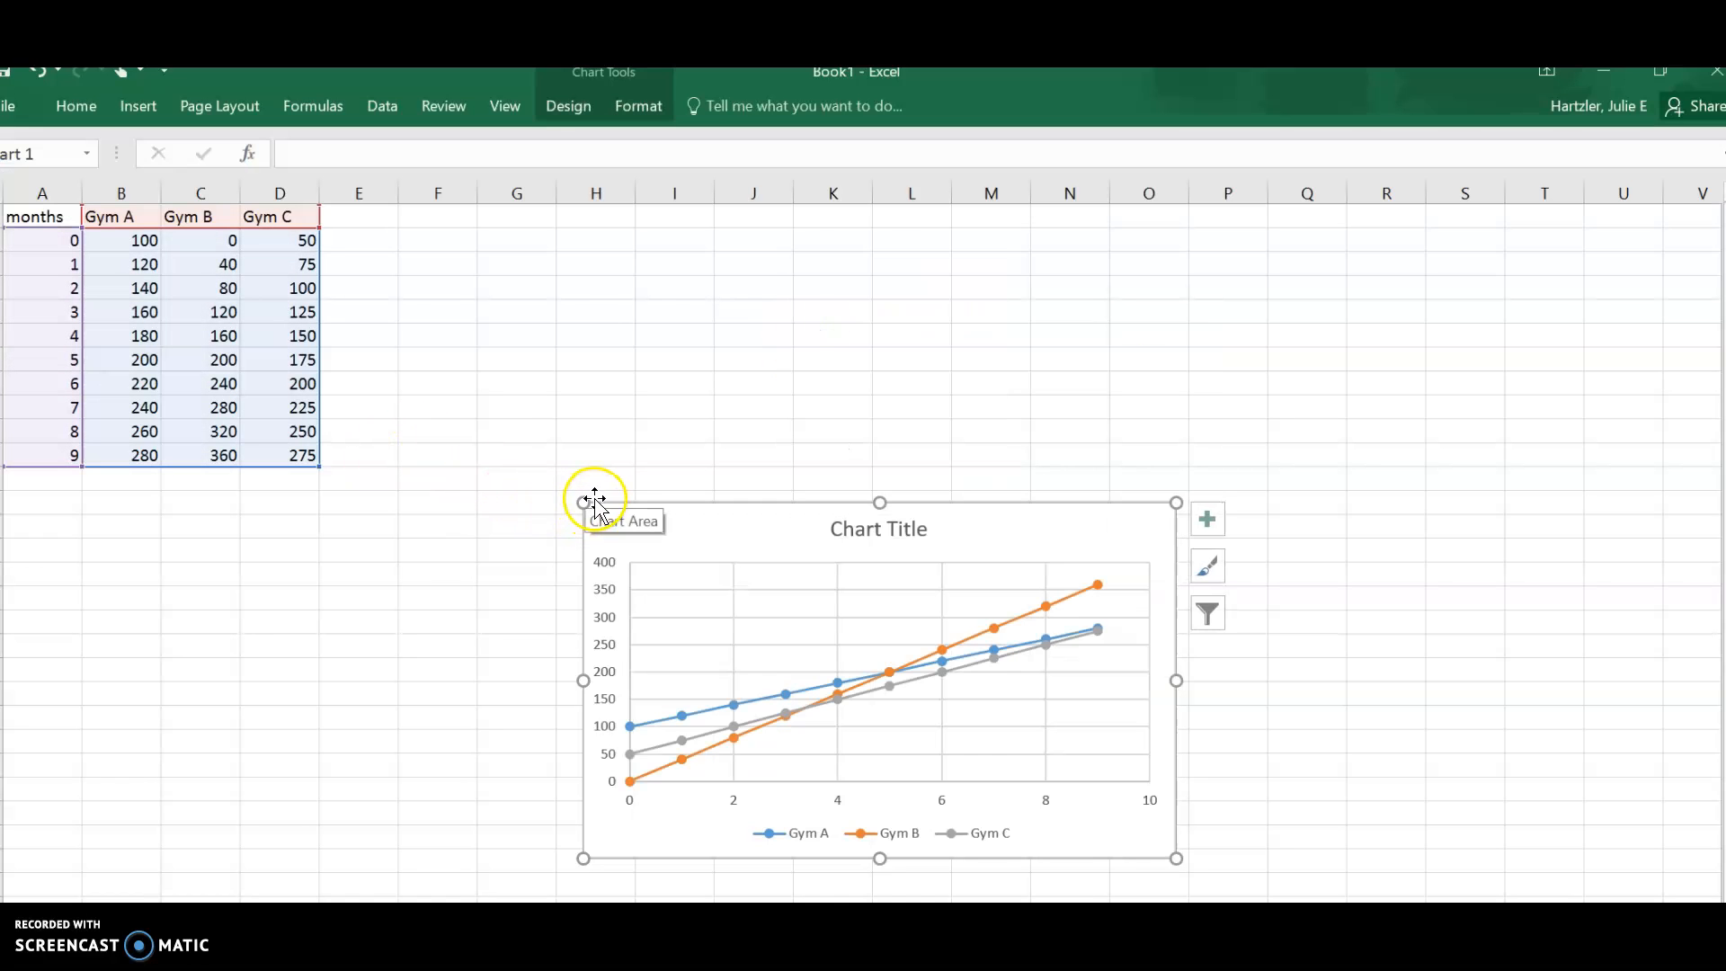
drag(583, 503, 483, 285)
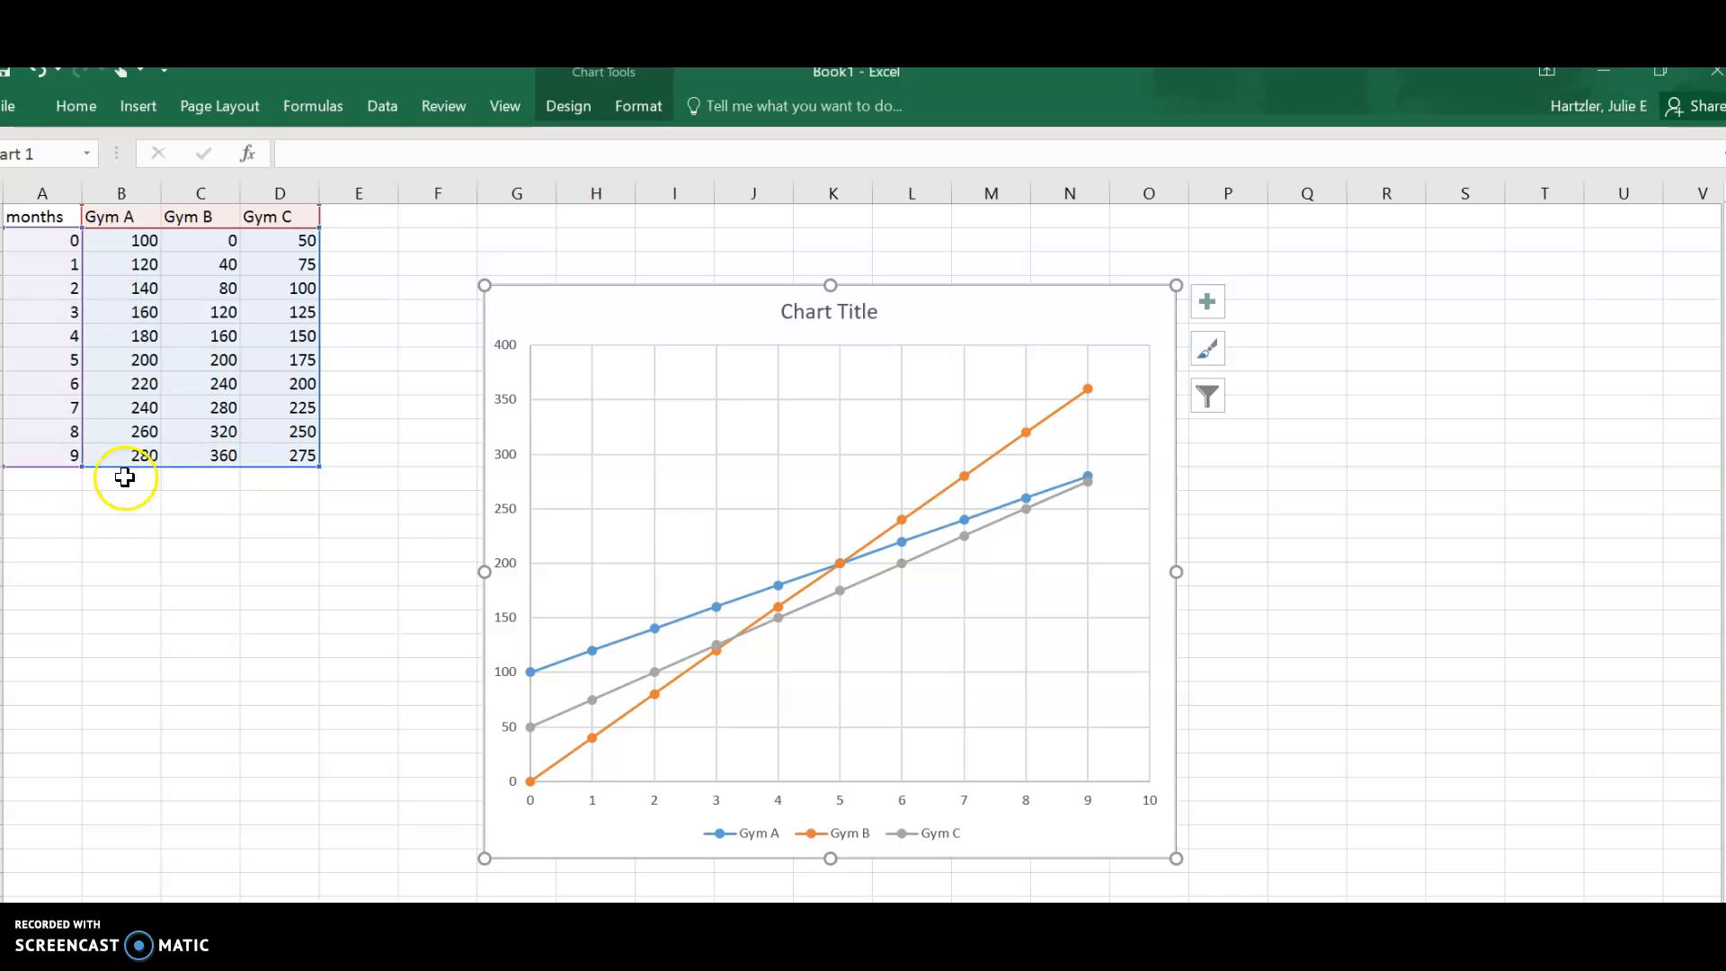
Add months 10 to 18 below month 9 in column A, correcting the duplicate 16 to 17
click(58, 486)
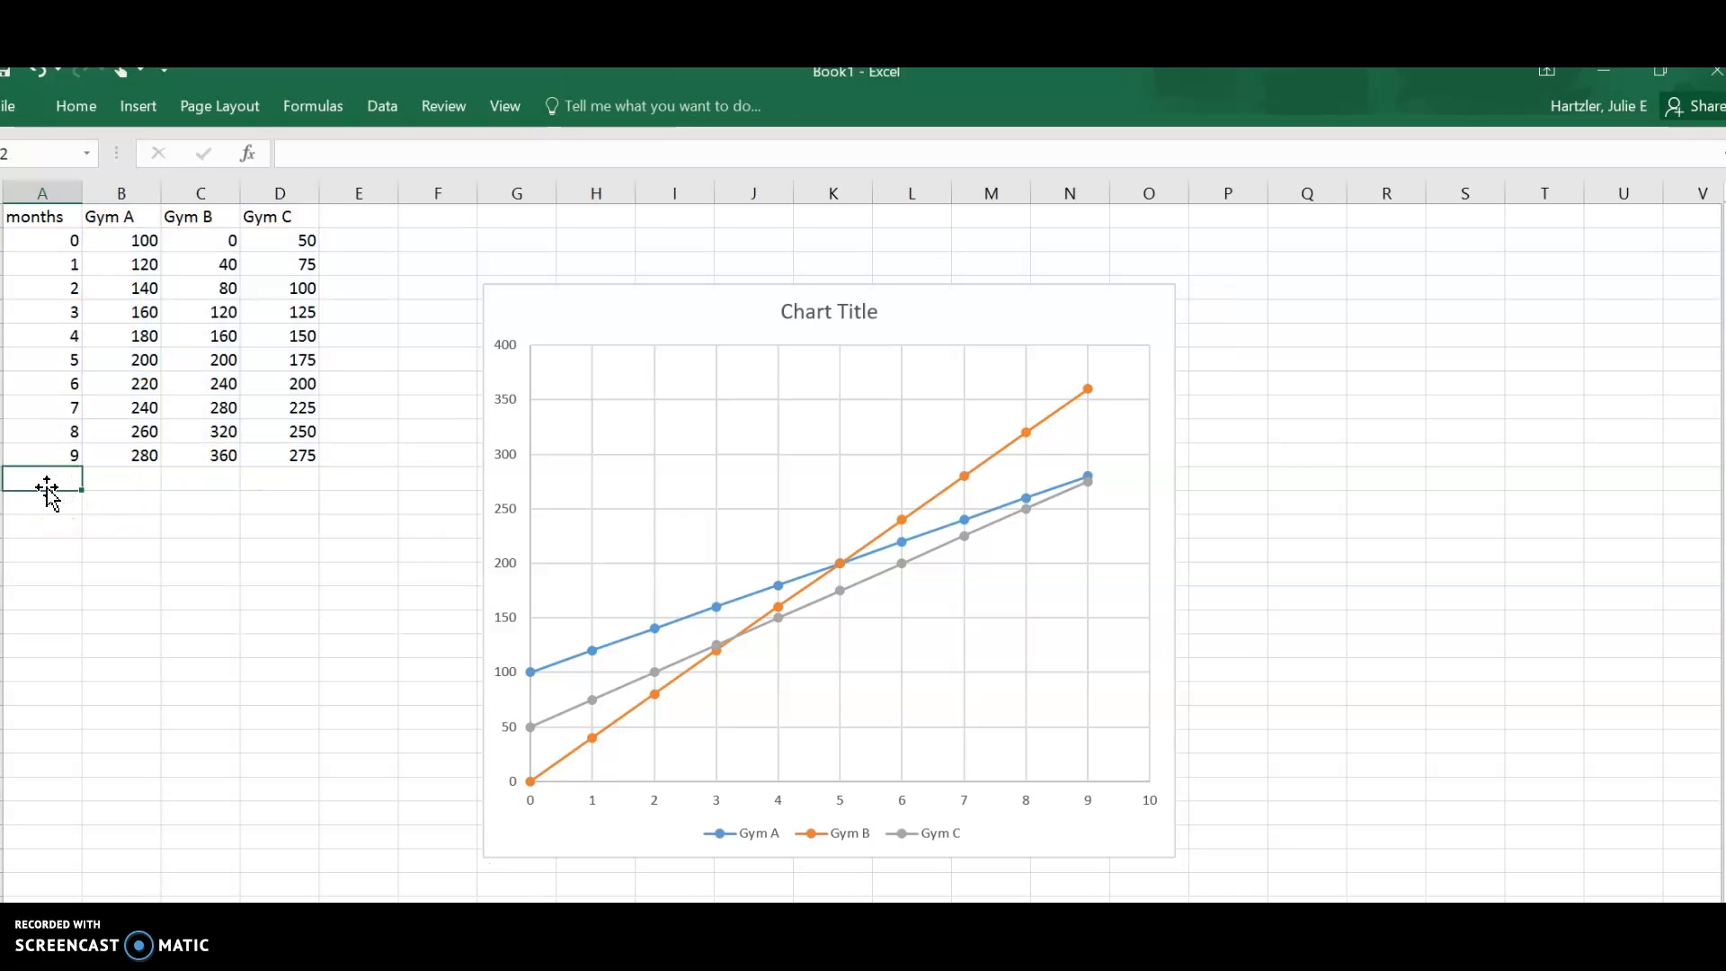
text(10)
key(Return)
text(11)
key(Return)
key(Return)
text(13)
key(Return)
text(14)
key(Return)
text(1)
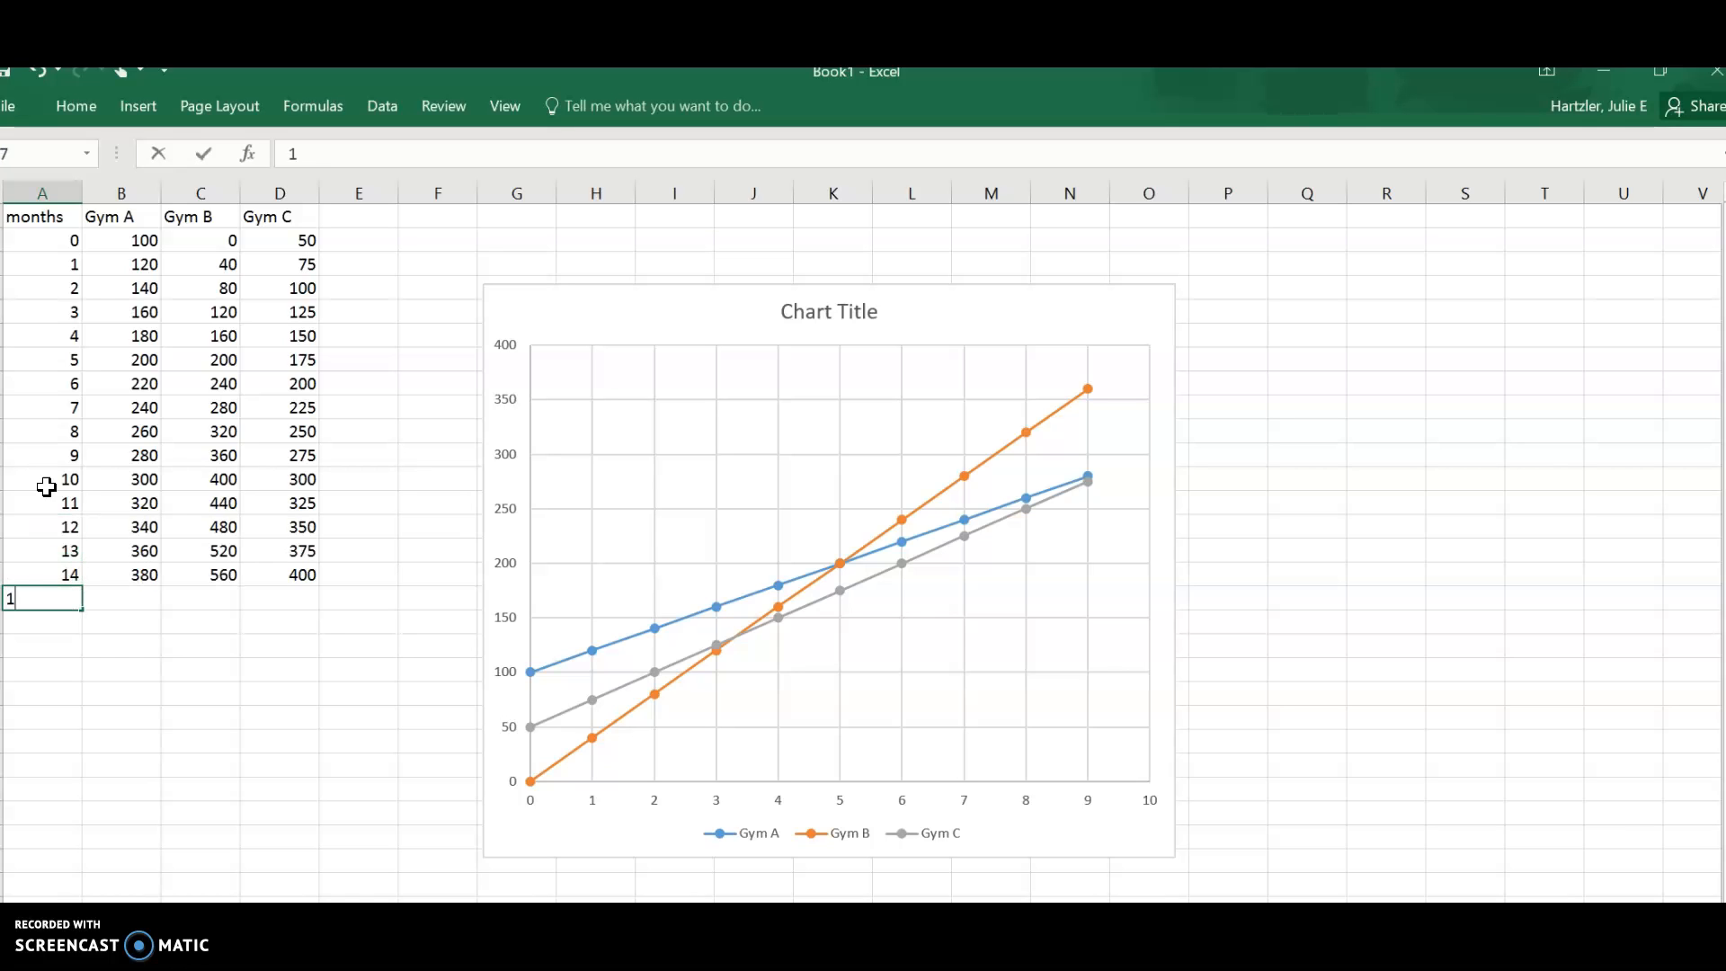
key(Return)
text(1)
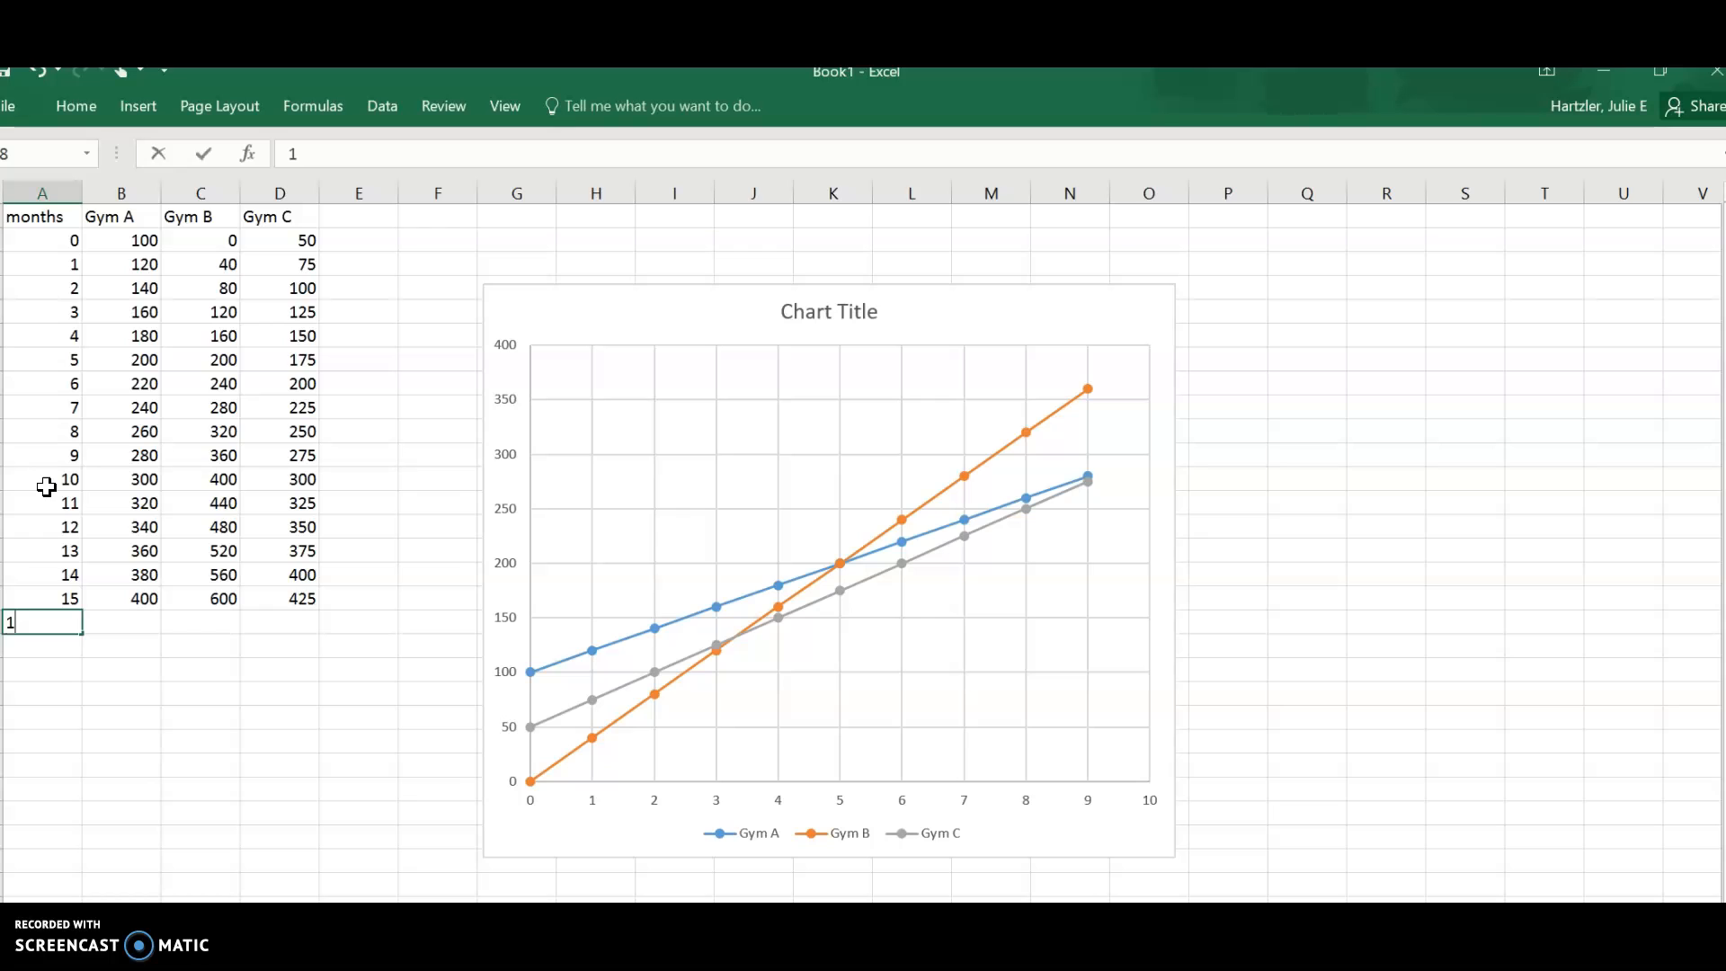
text(6)
key(Return)
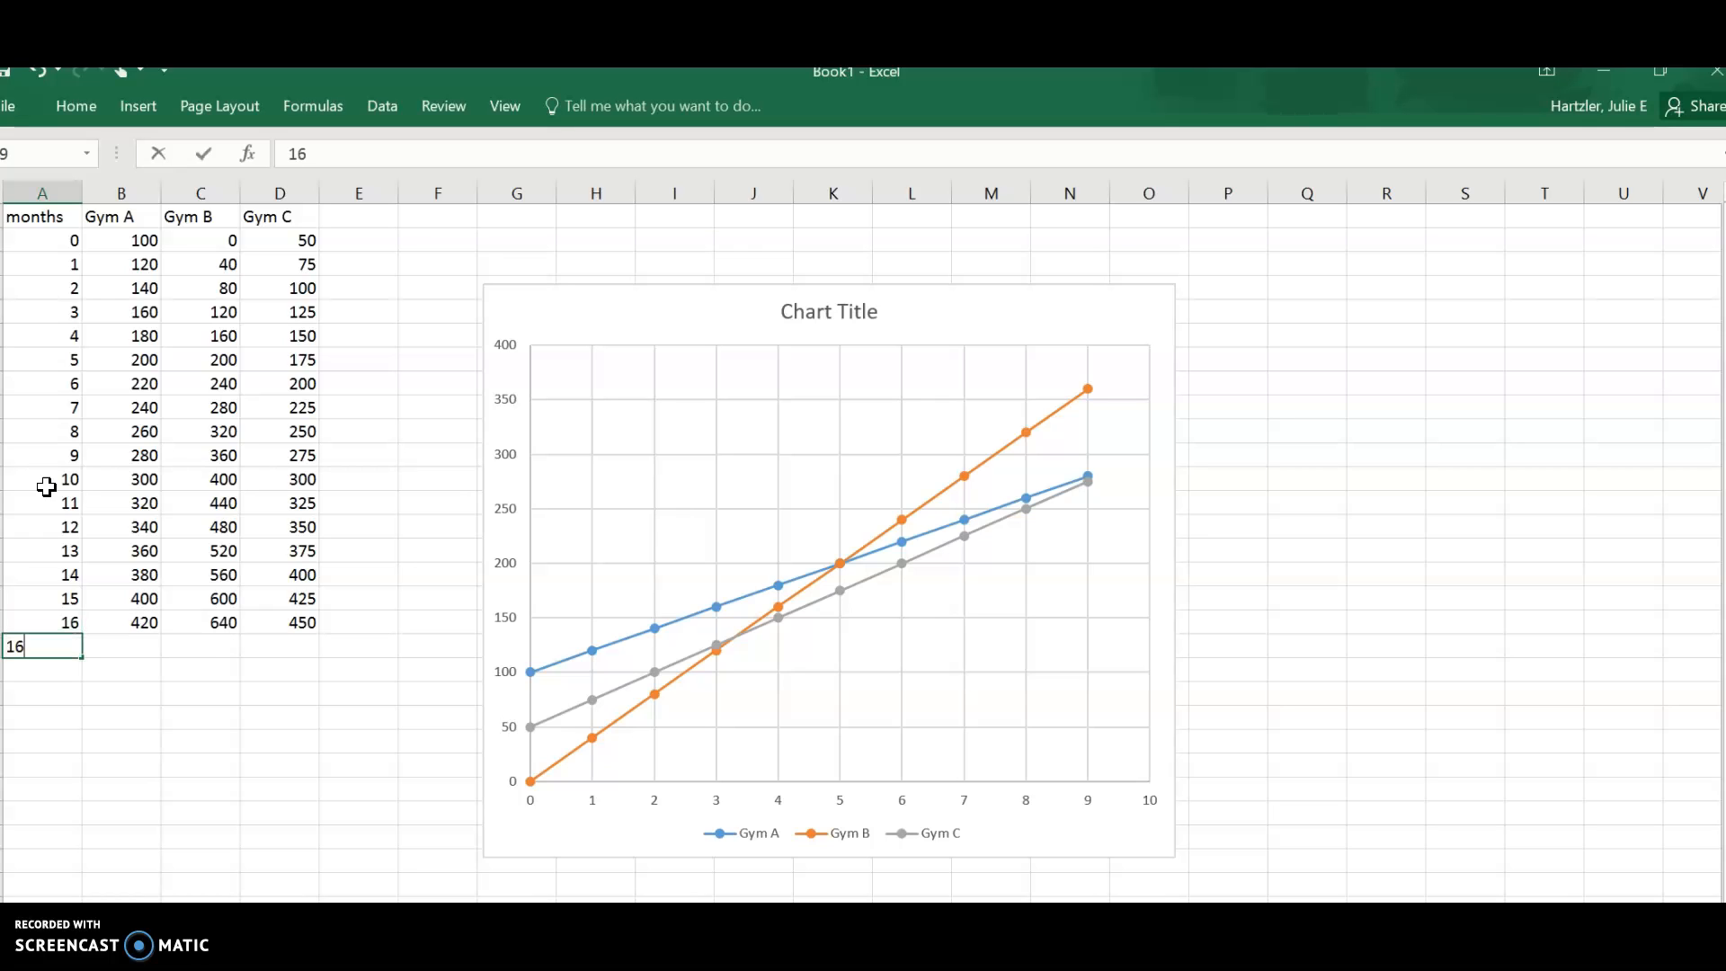
key(Return)
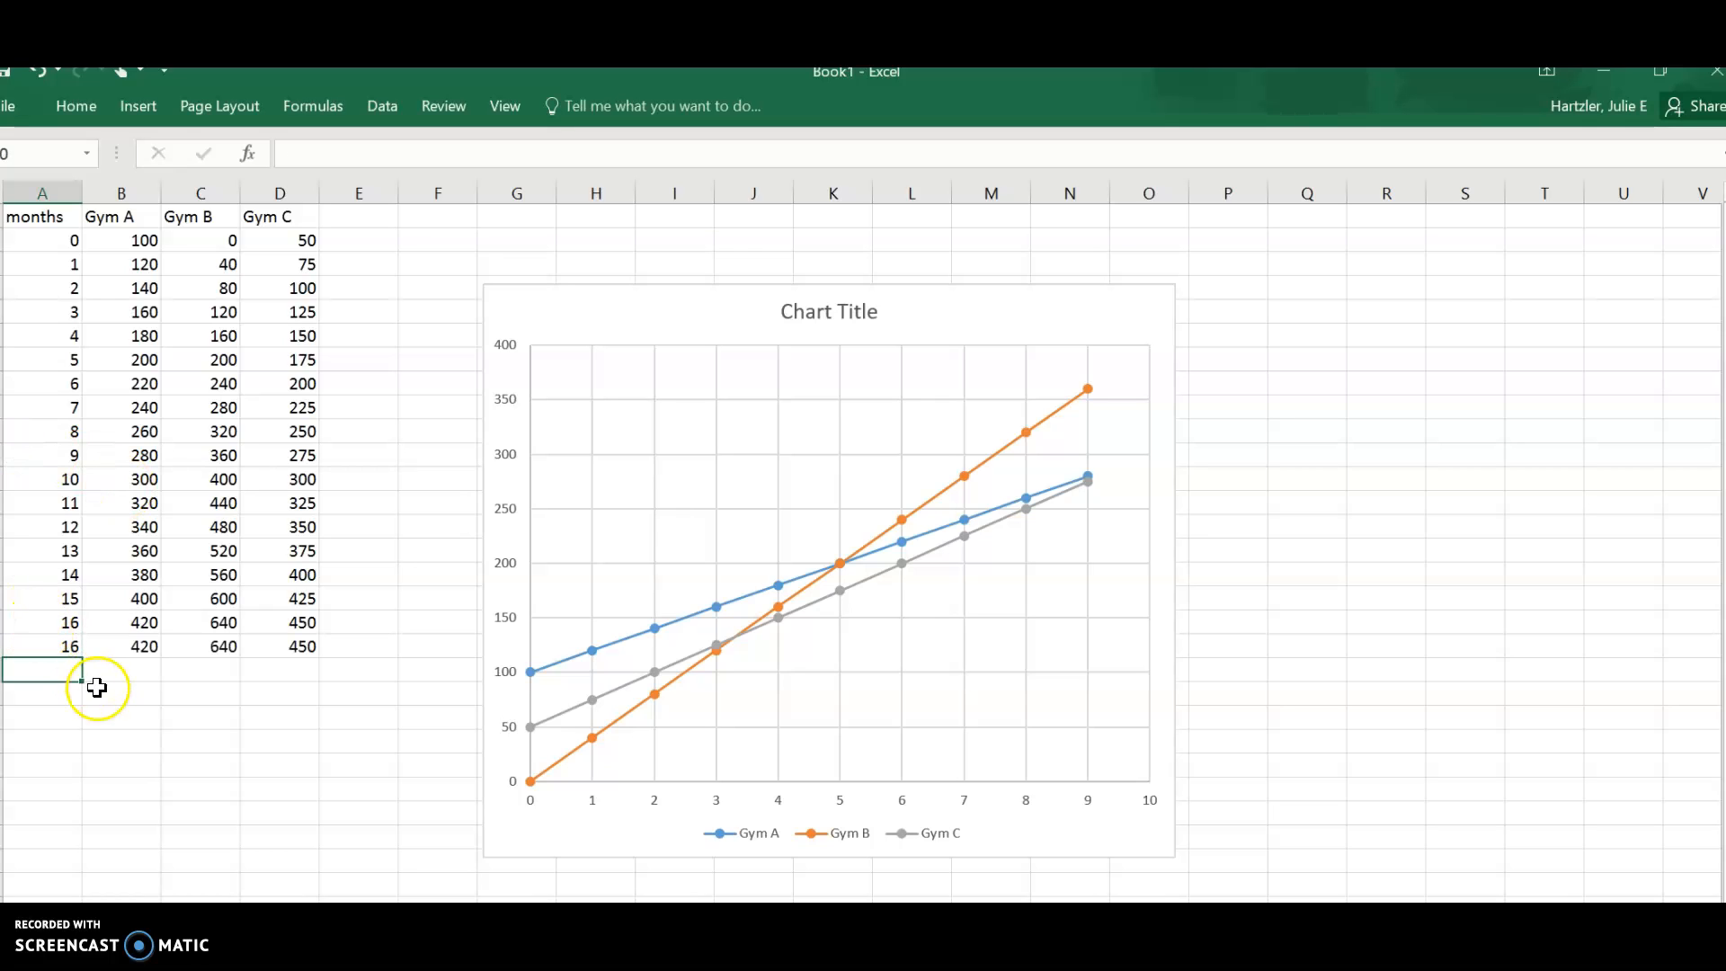
click(60, 645)
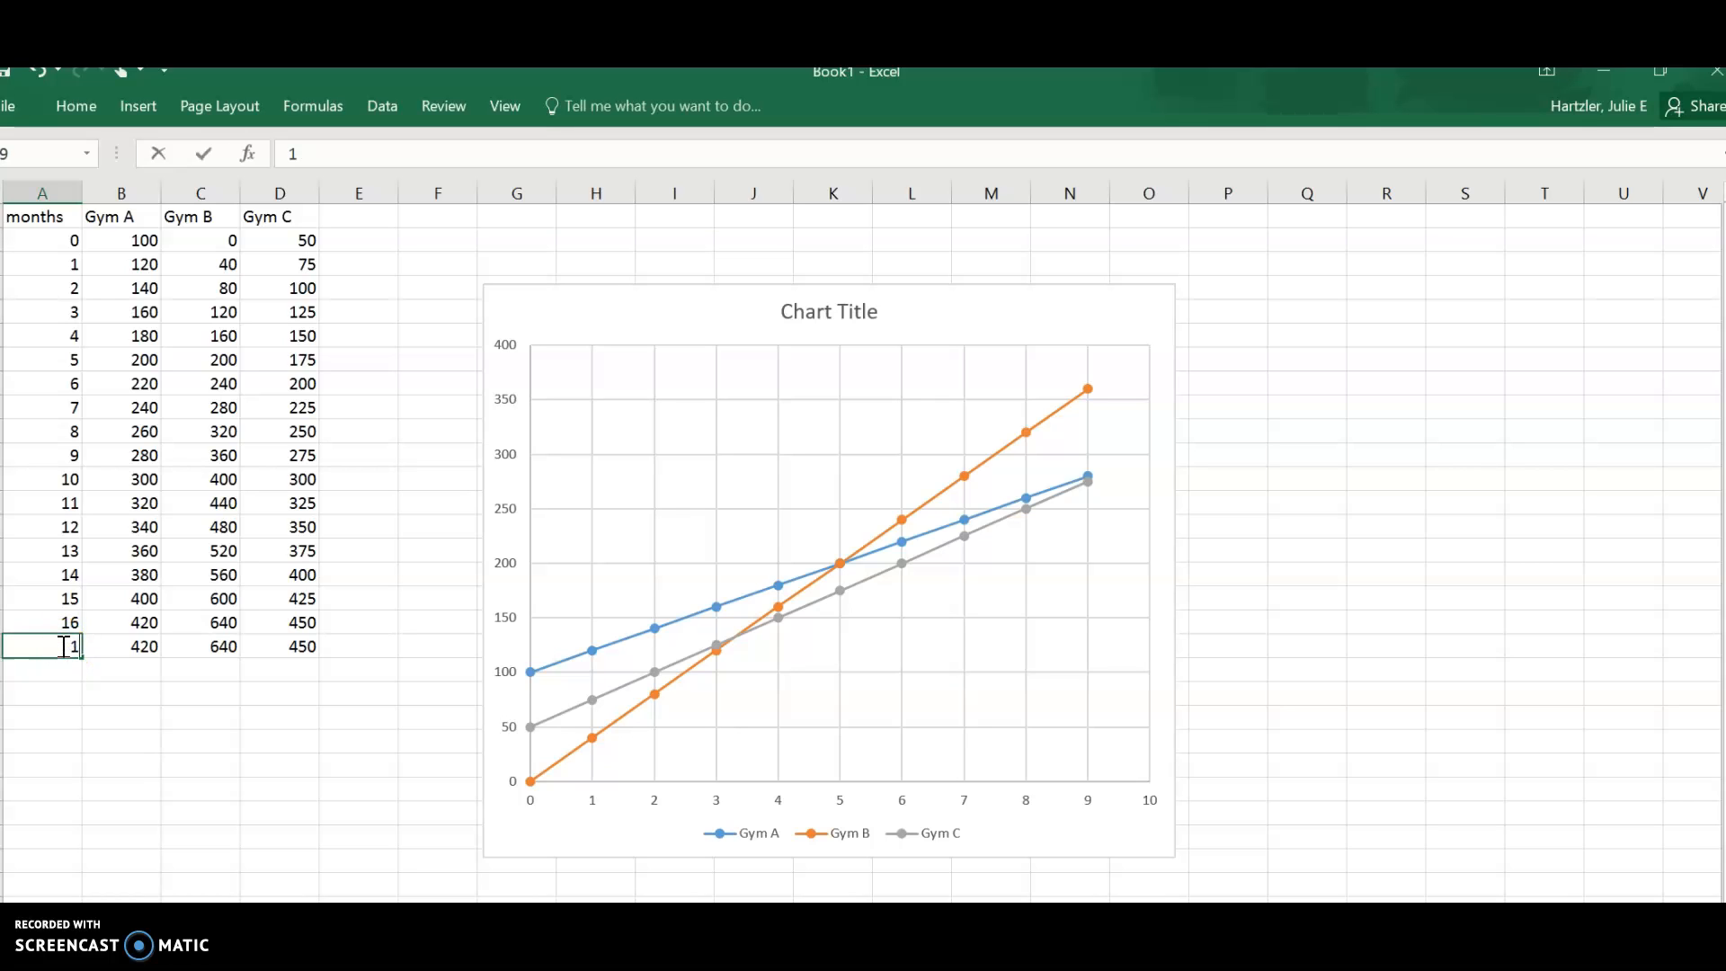
text(17)
key(Return)
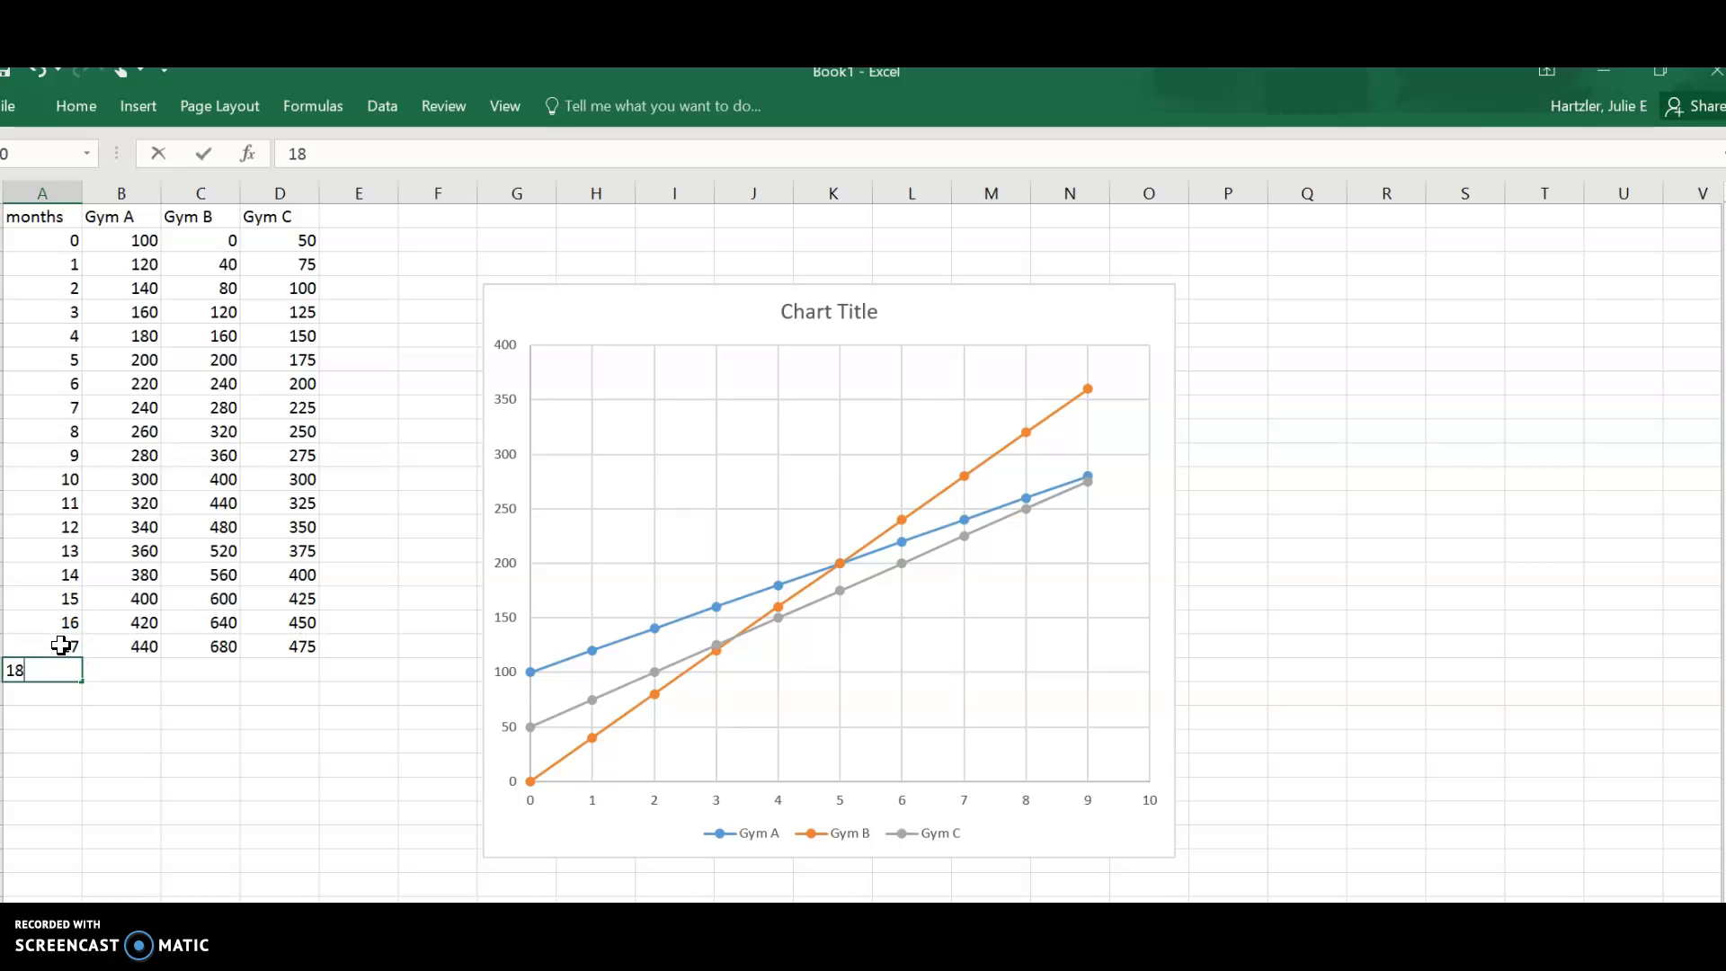
key(Return)
Nudge the first gym chart slightly and inspect its gridlines and plot area
click(835, 359)
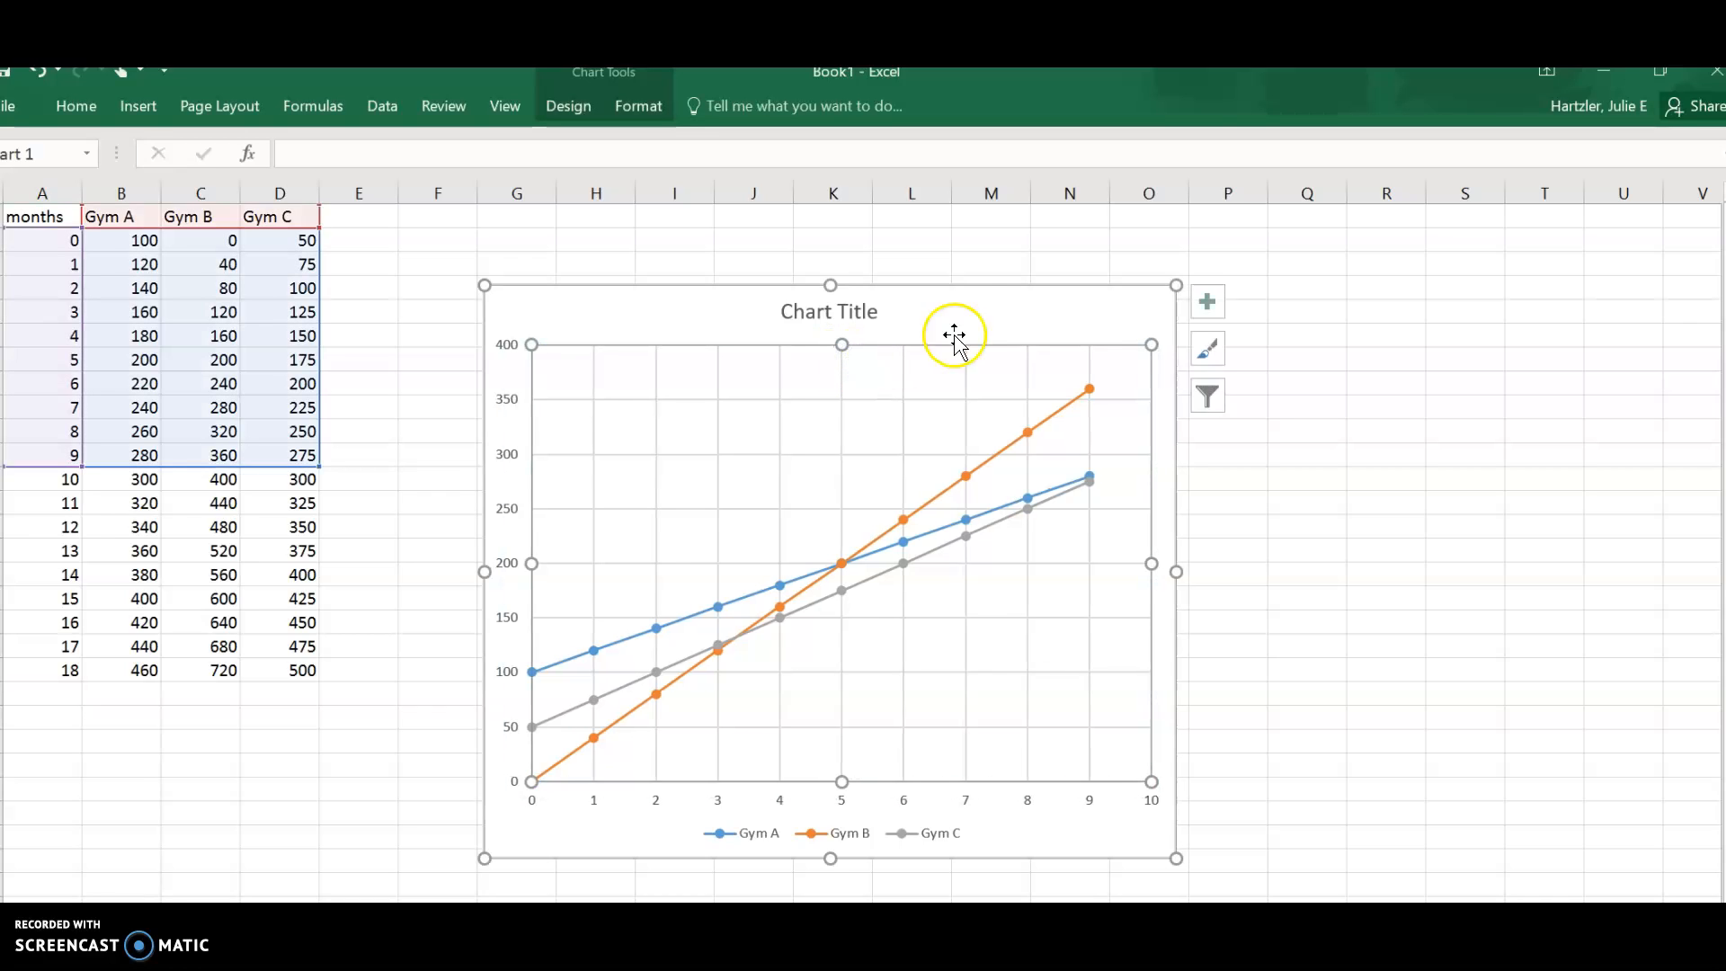
click(851, 344)
drag(726, 332, 740, 330)
click(811, 407)
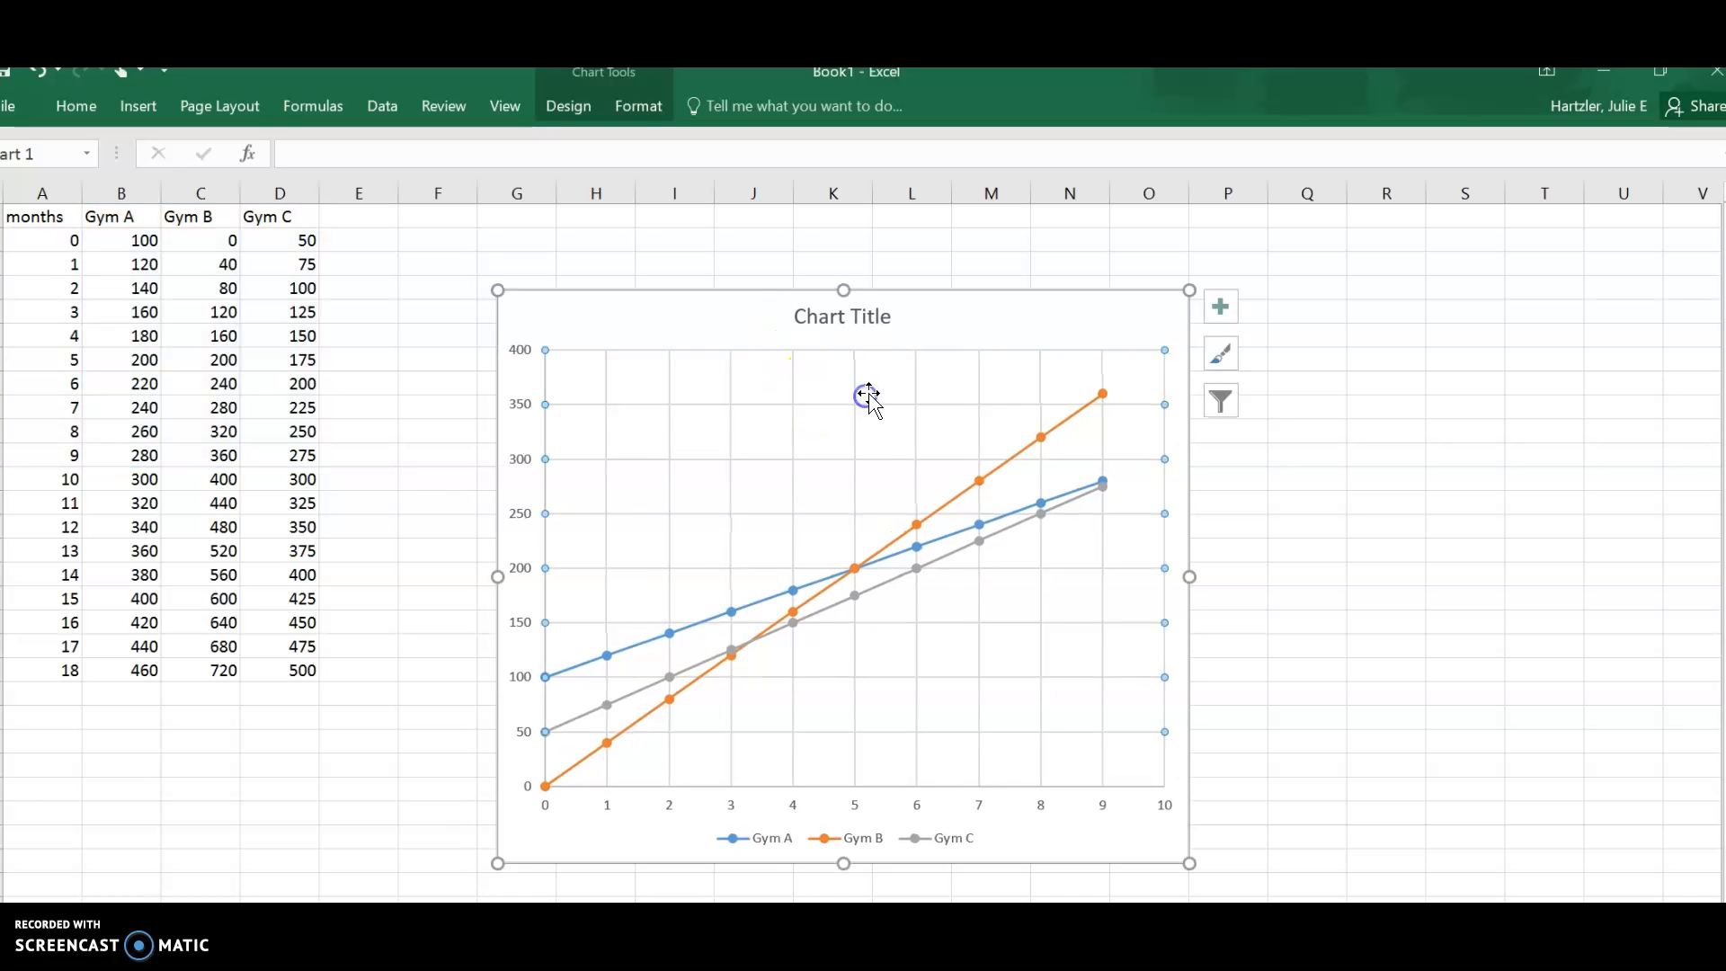
right_click(868, 395)
click(792, 401)
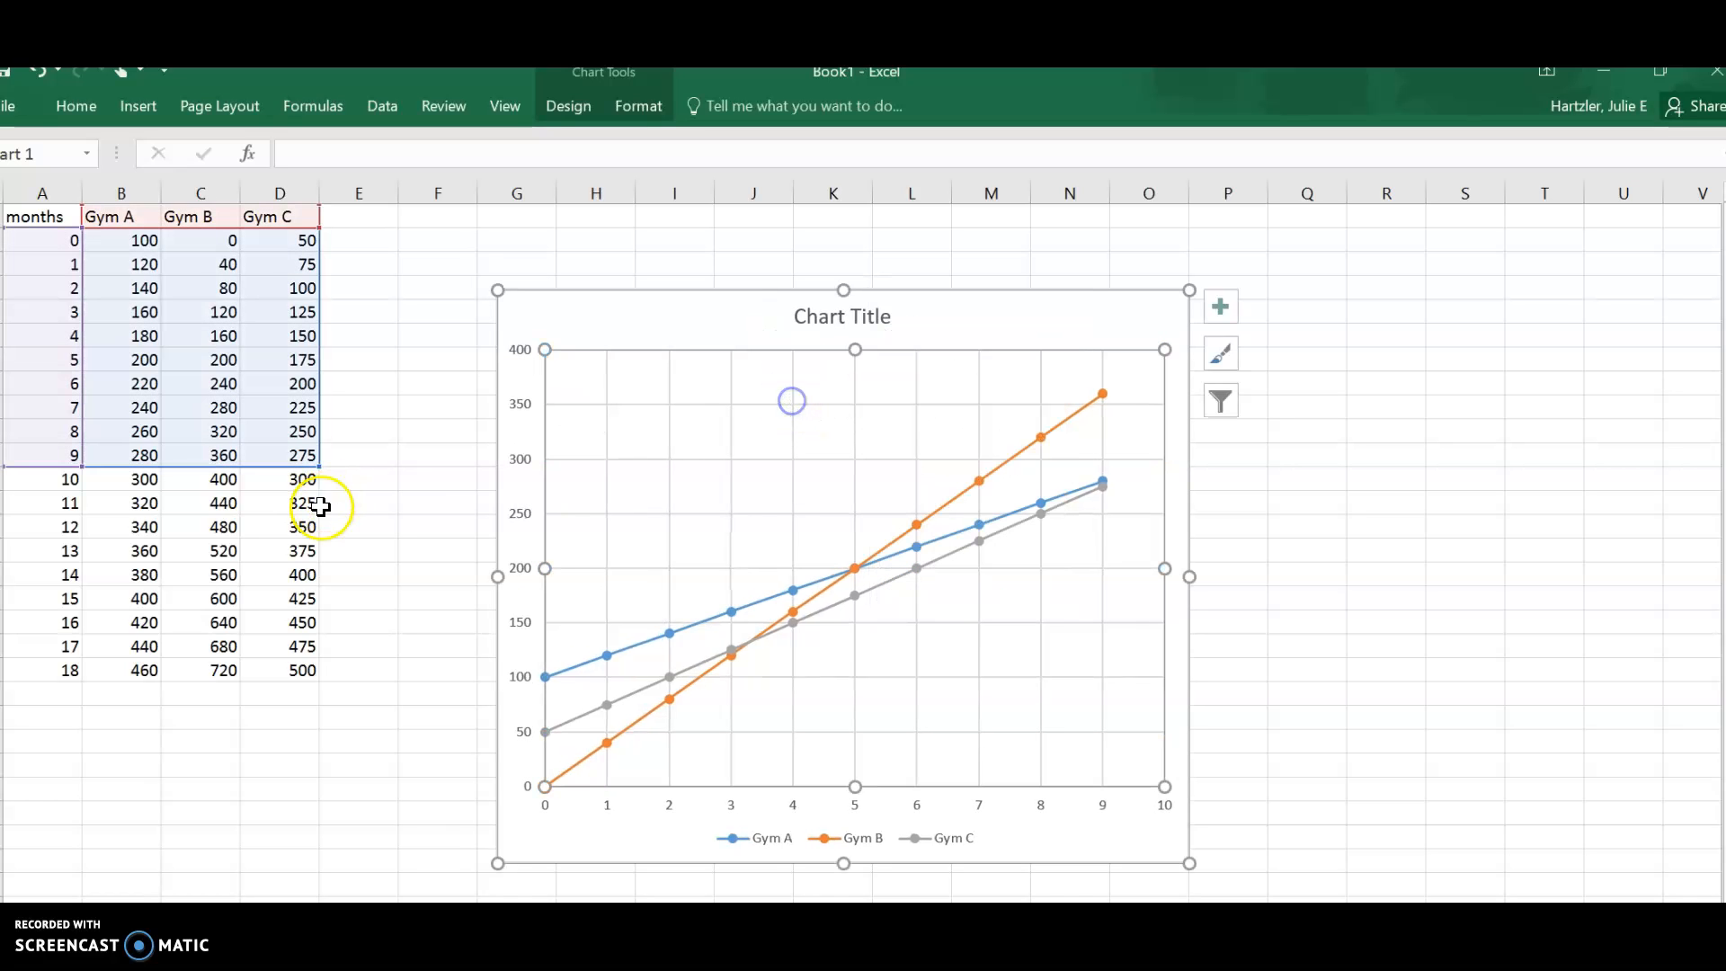
click(371, 549)
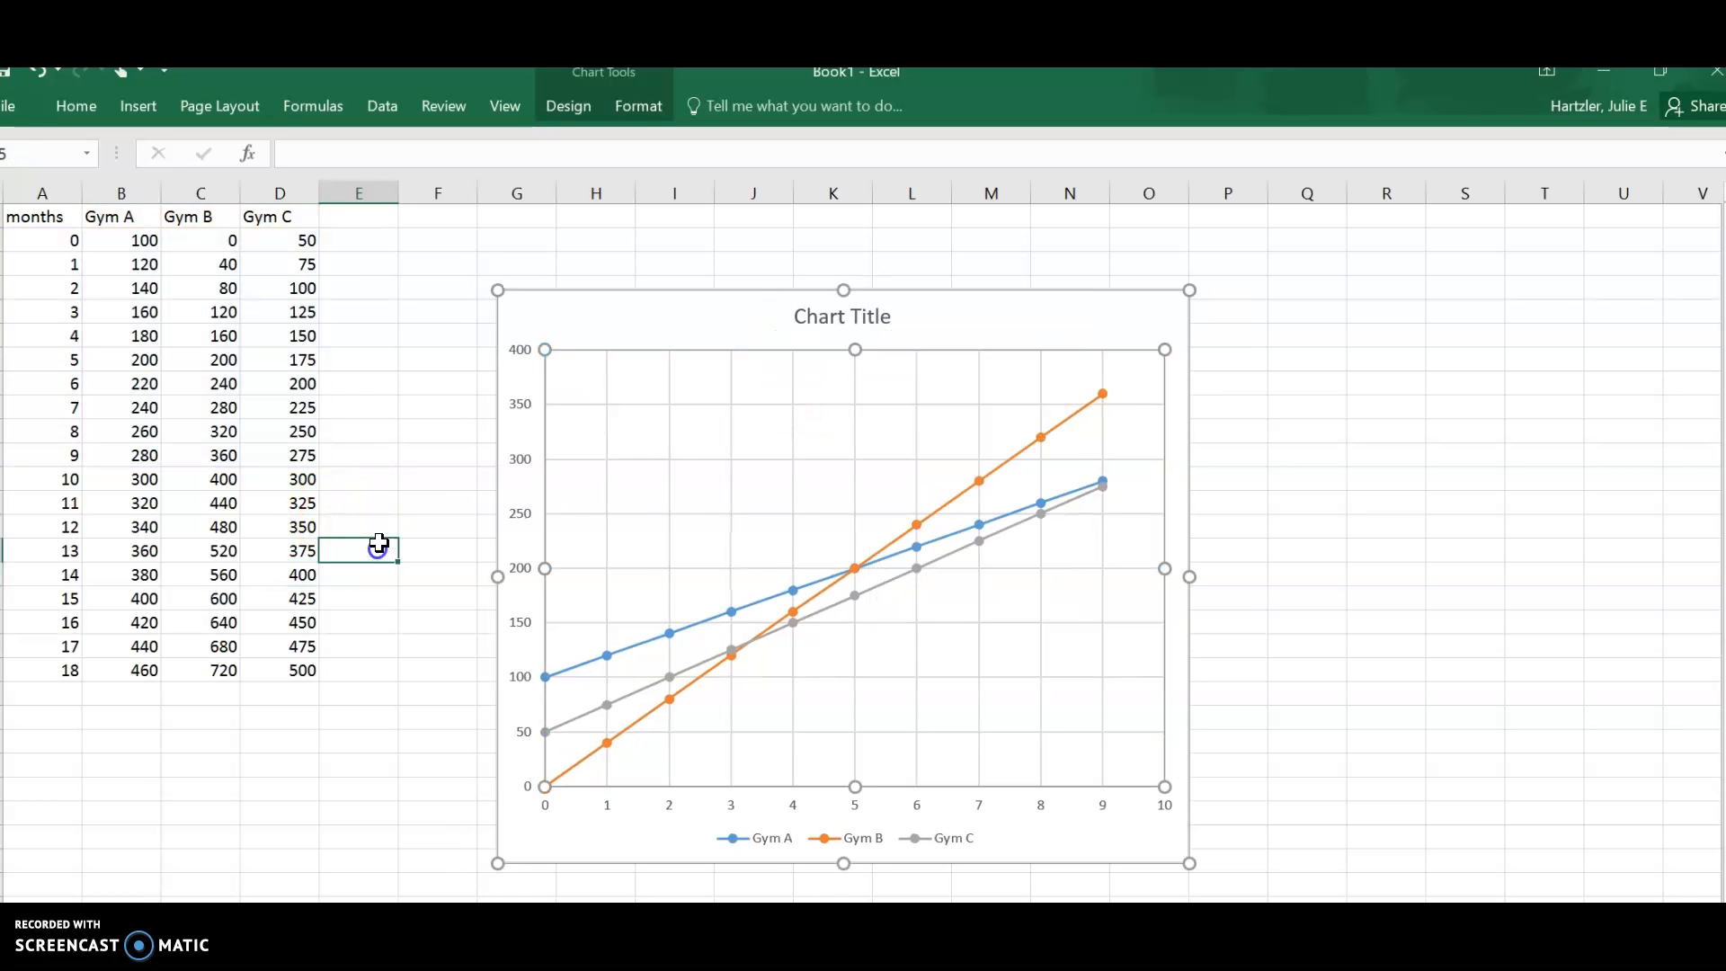
click(635, 415)
click(578, 485)
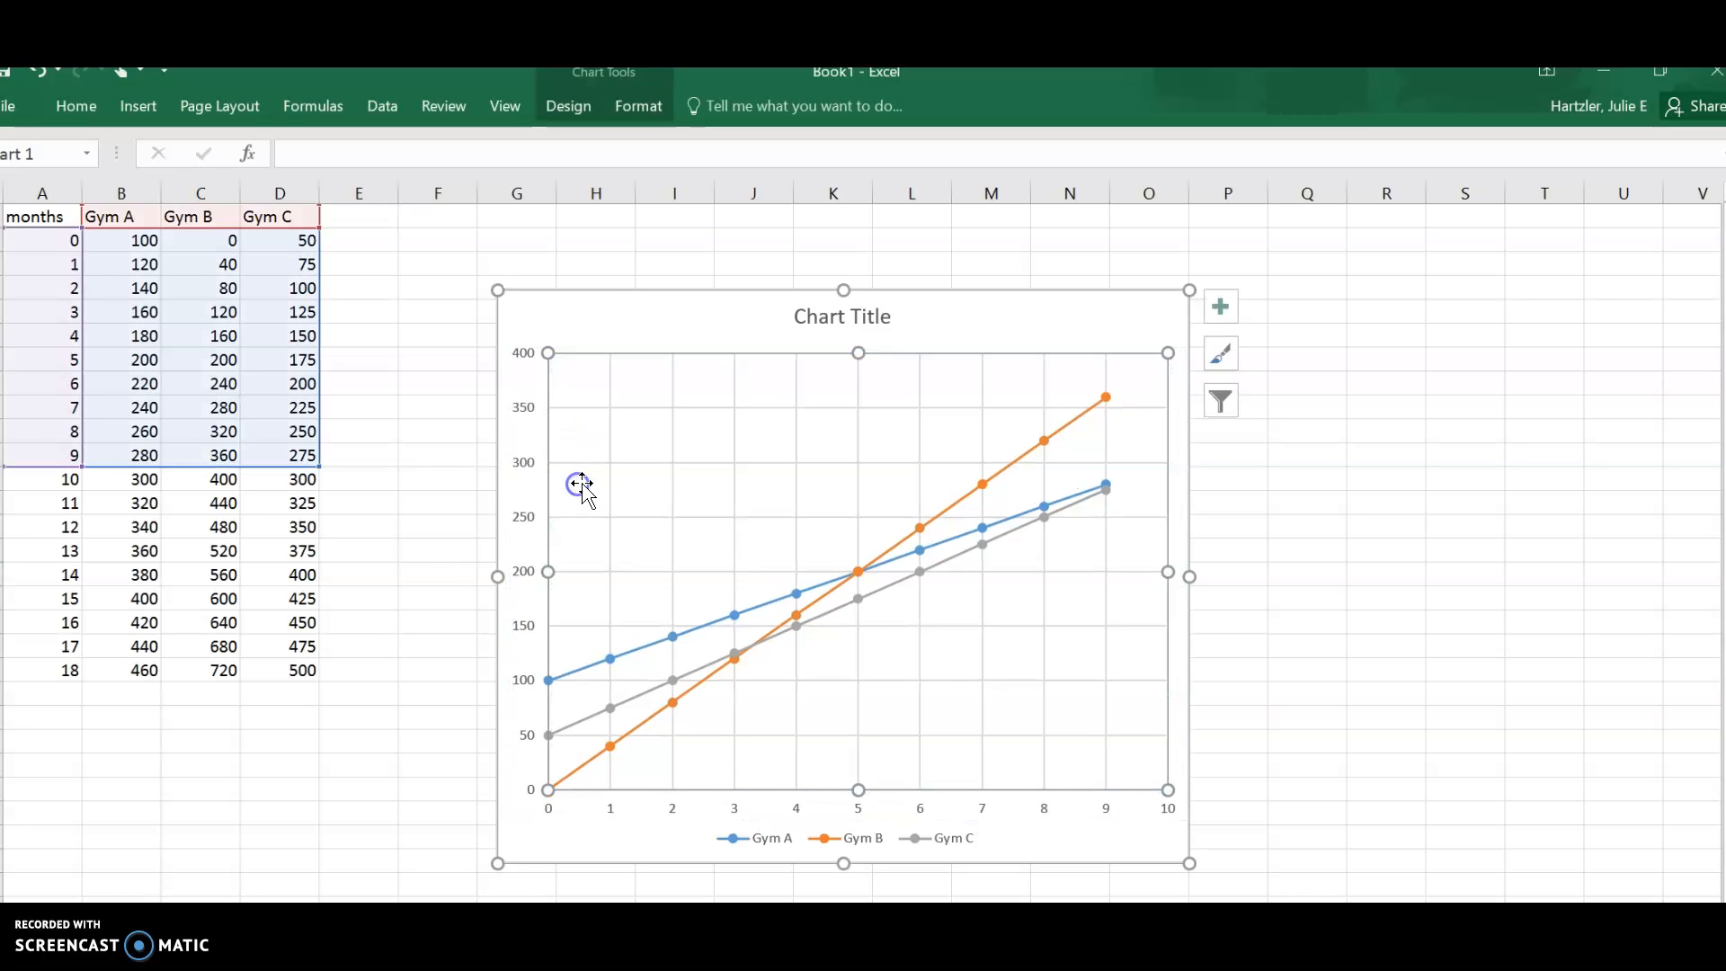
click(448, 576)
Insert a Scatter with Straight Lines and Markers chart from A1:D19 and enlarge it
drag(63, 220, 280, 669)
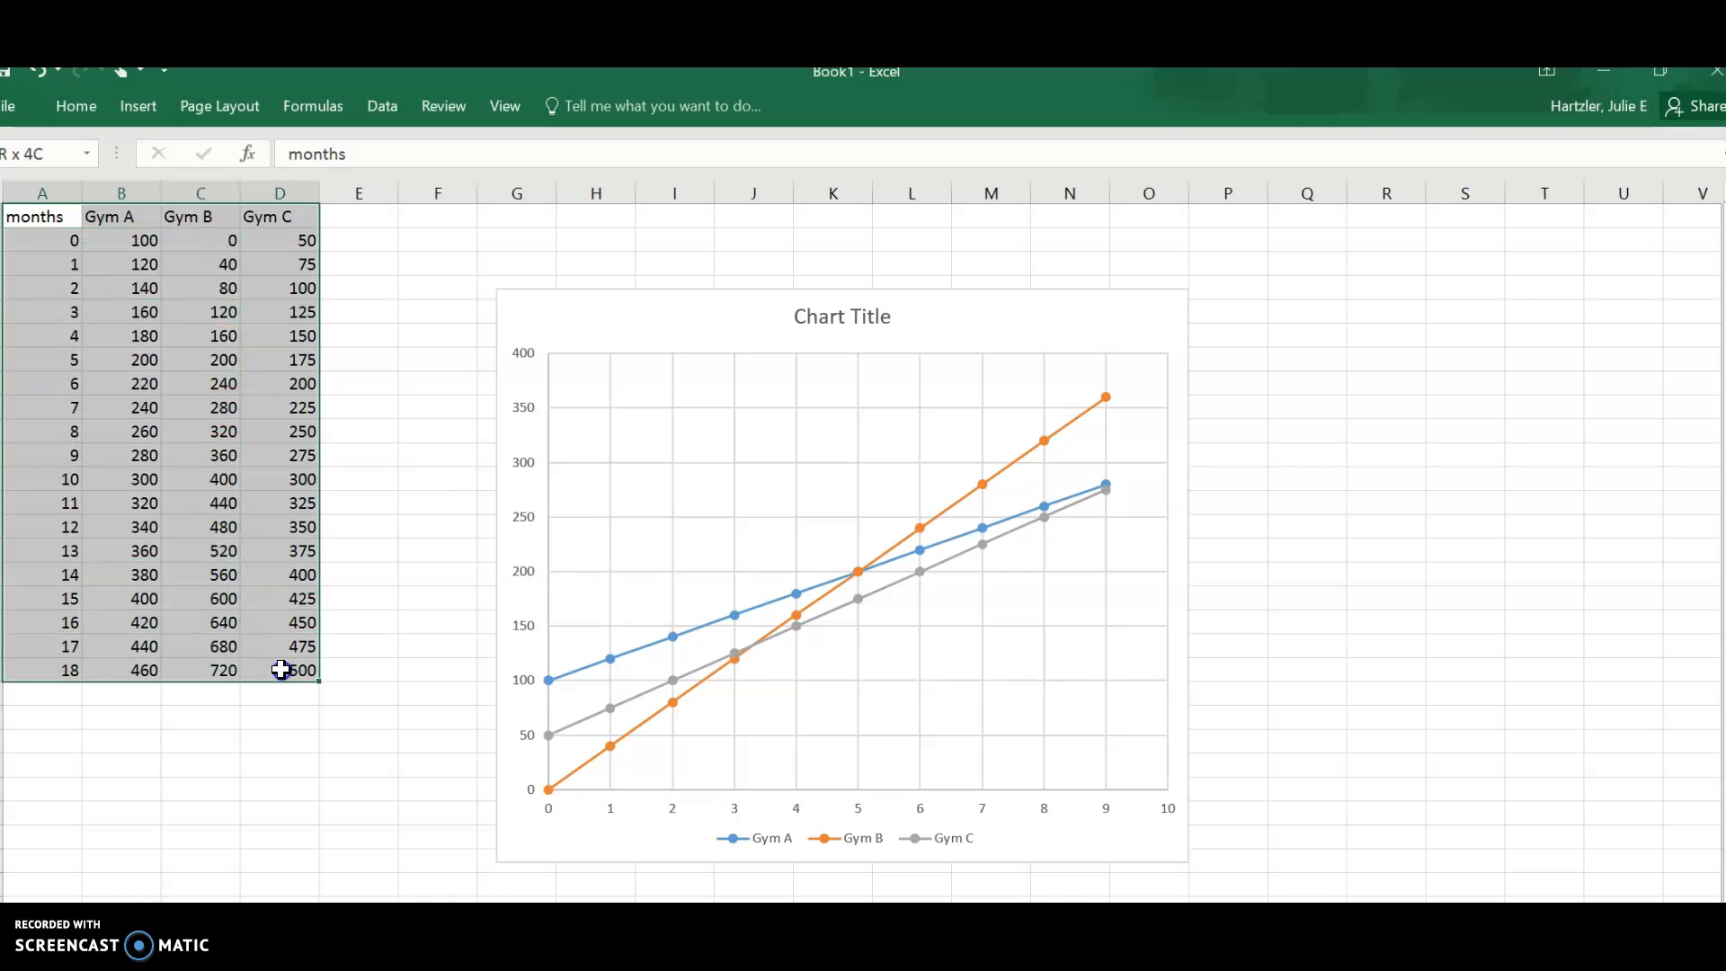
click(439, 469)
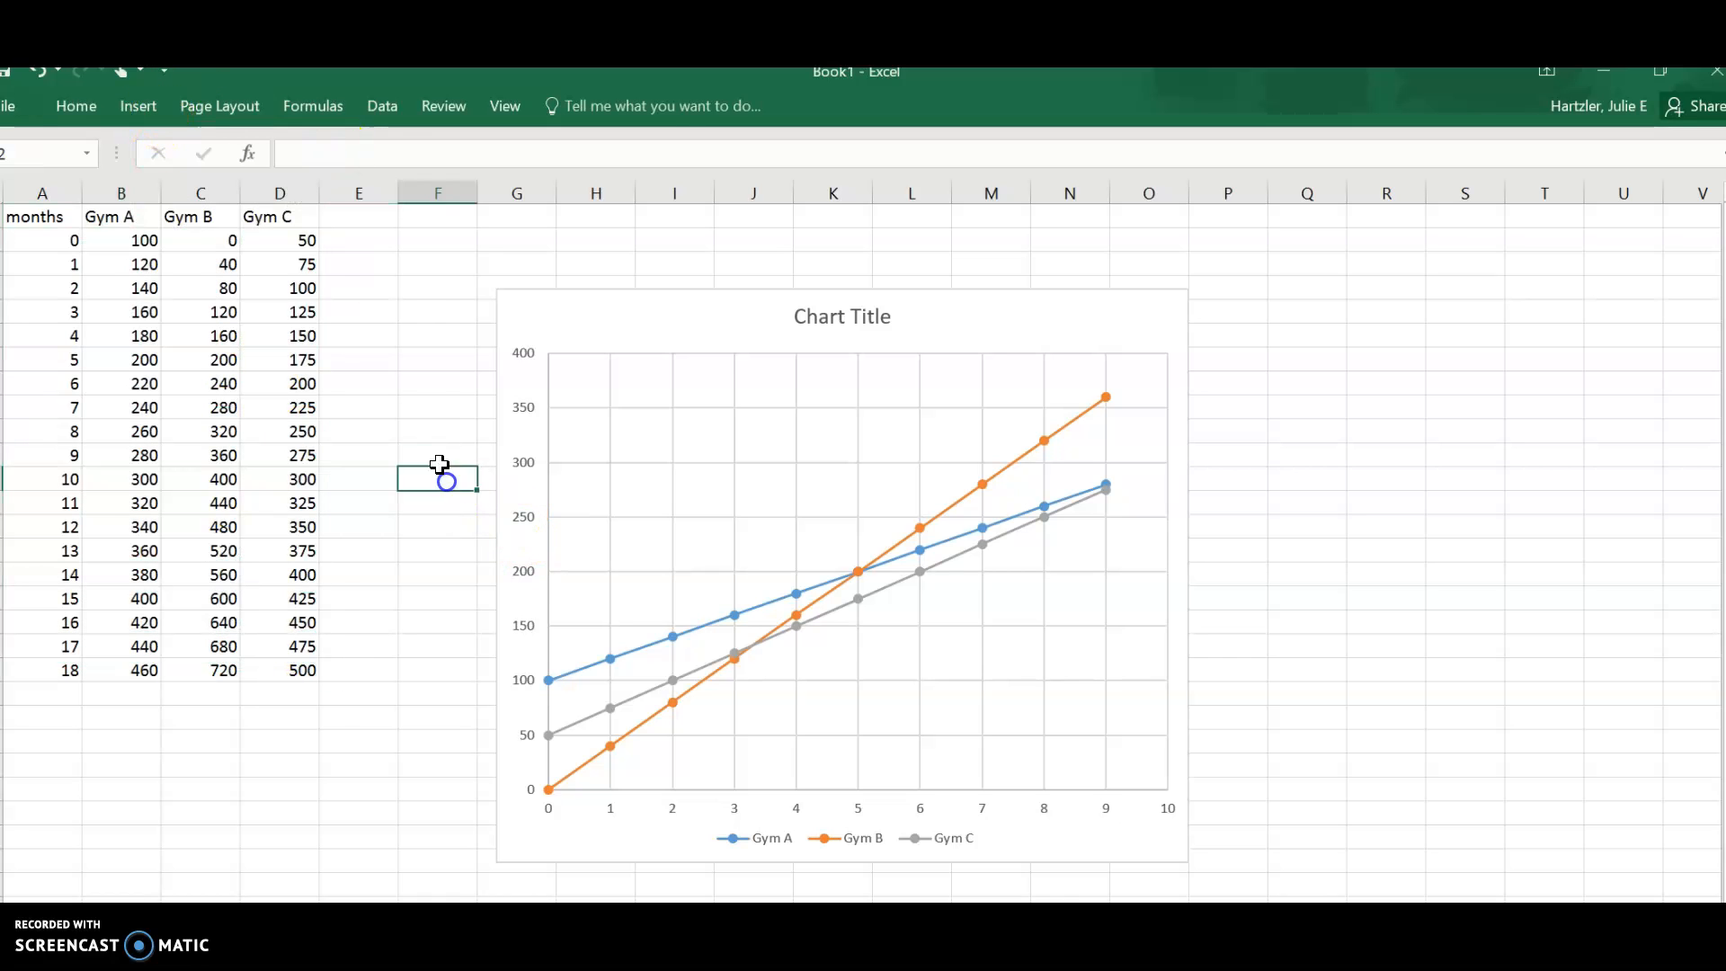
drag(45, 216, 268, 666)
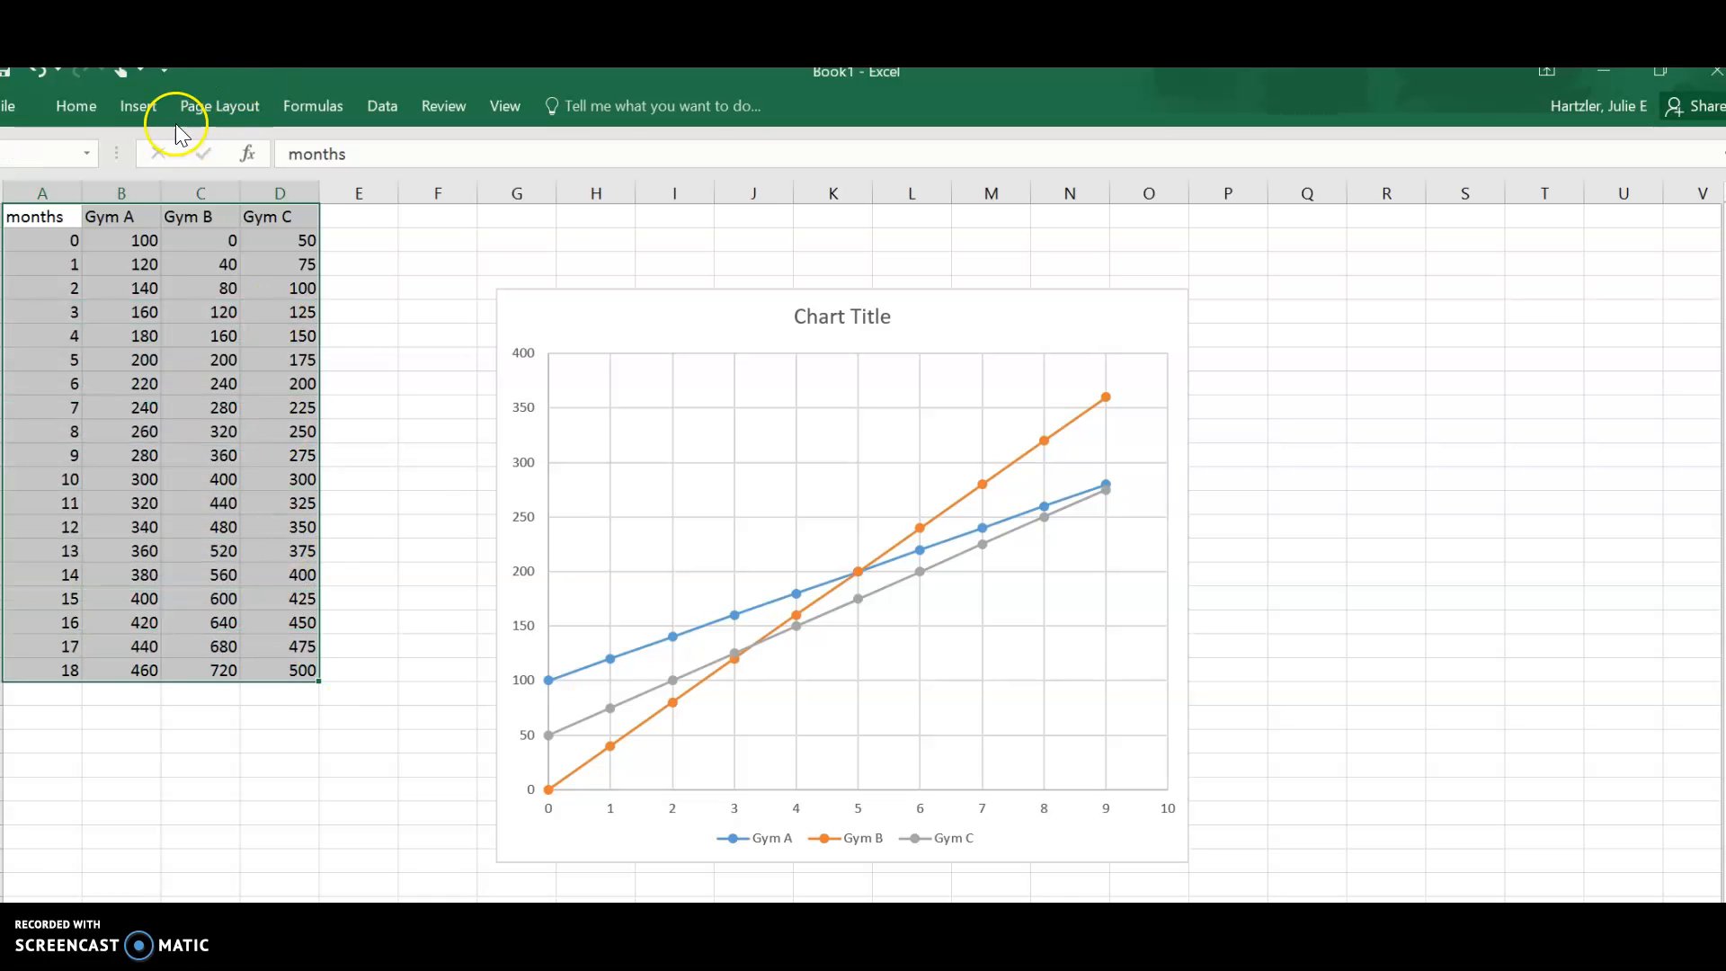
click(134, 106)
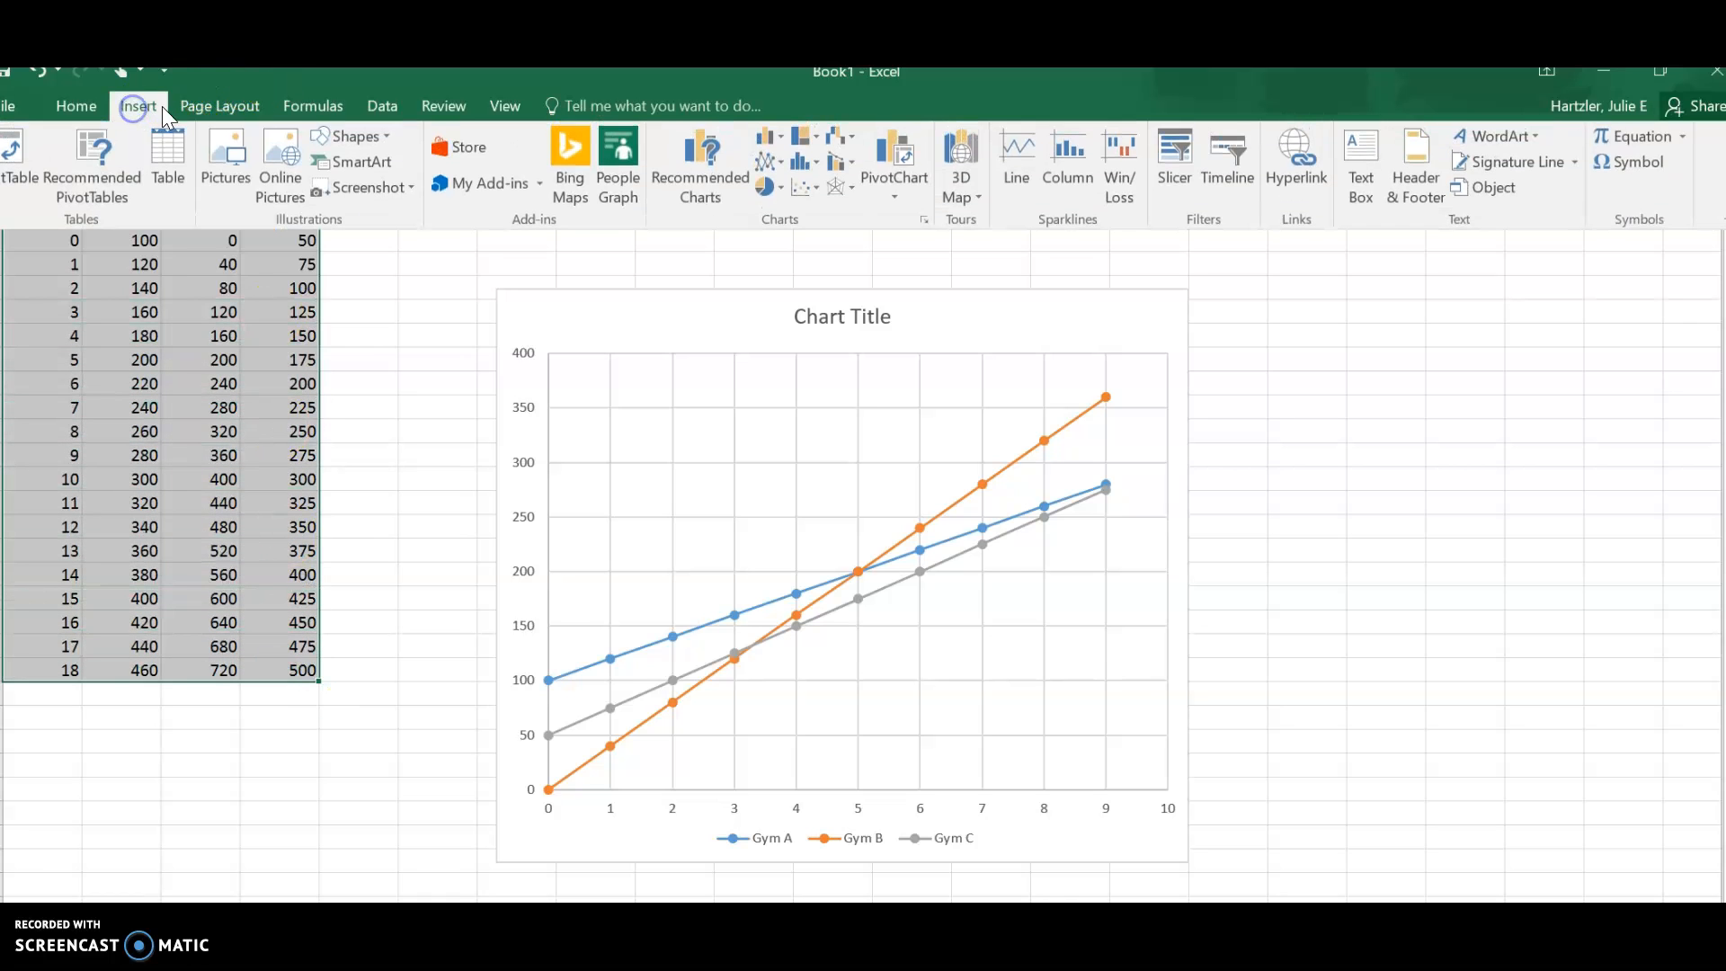
click(805, 194)
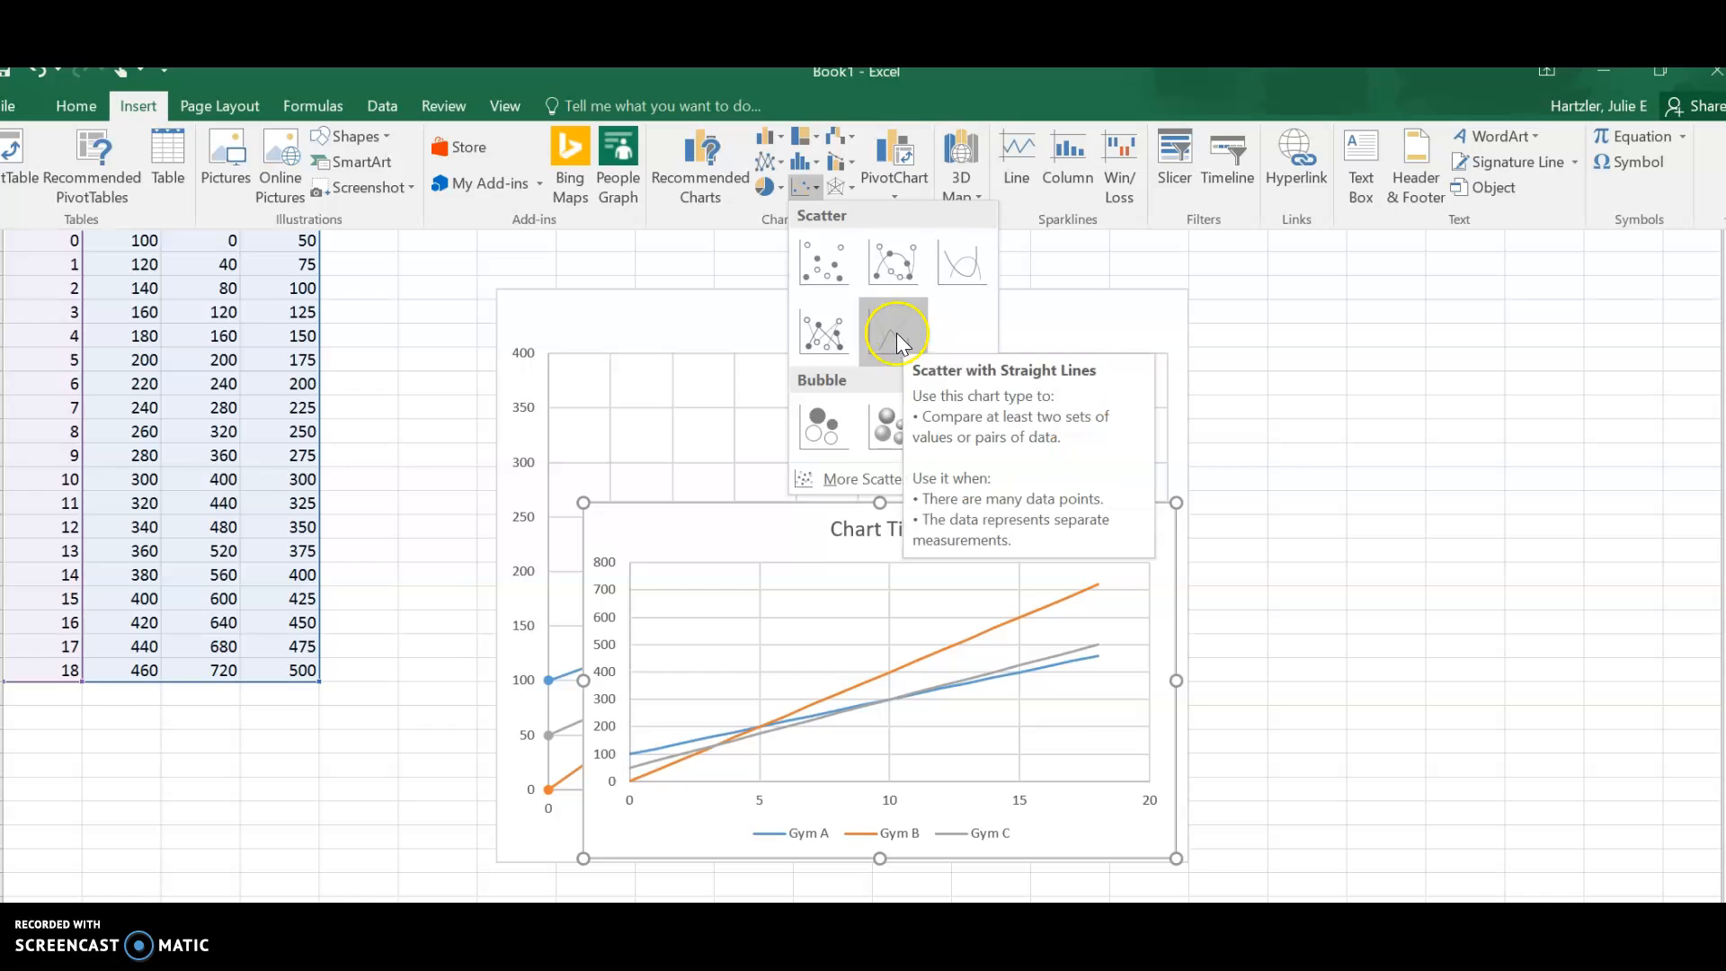
click(834, 356)
drag(583, 502, 448, 243)
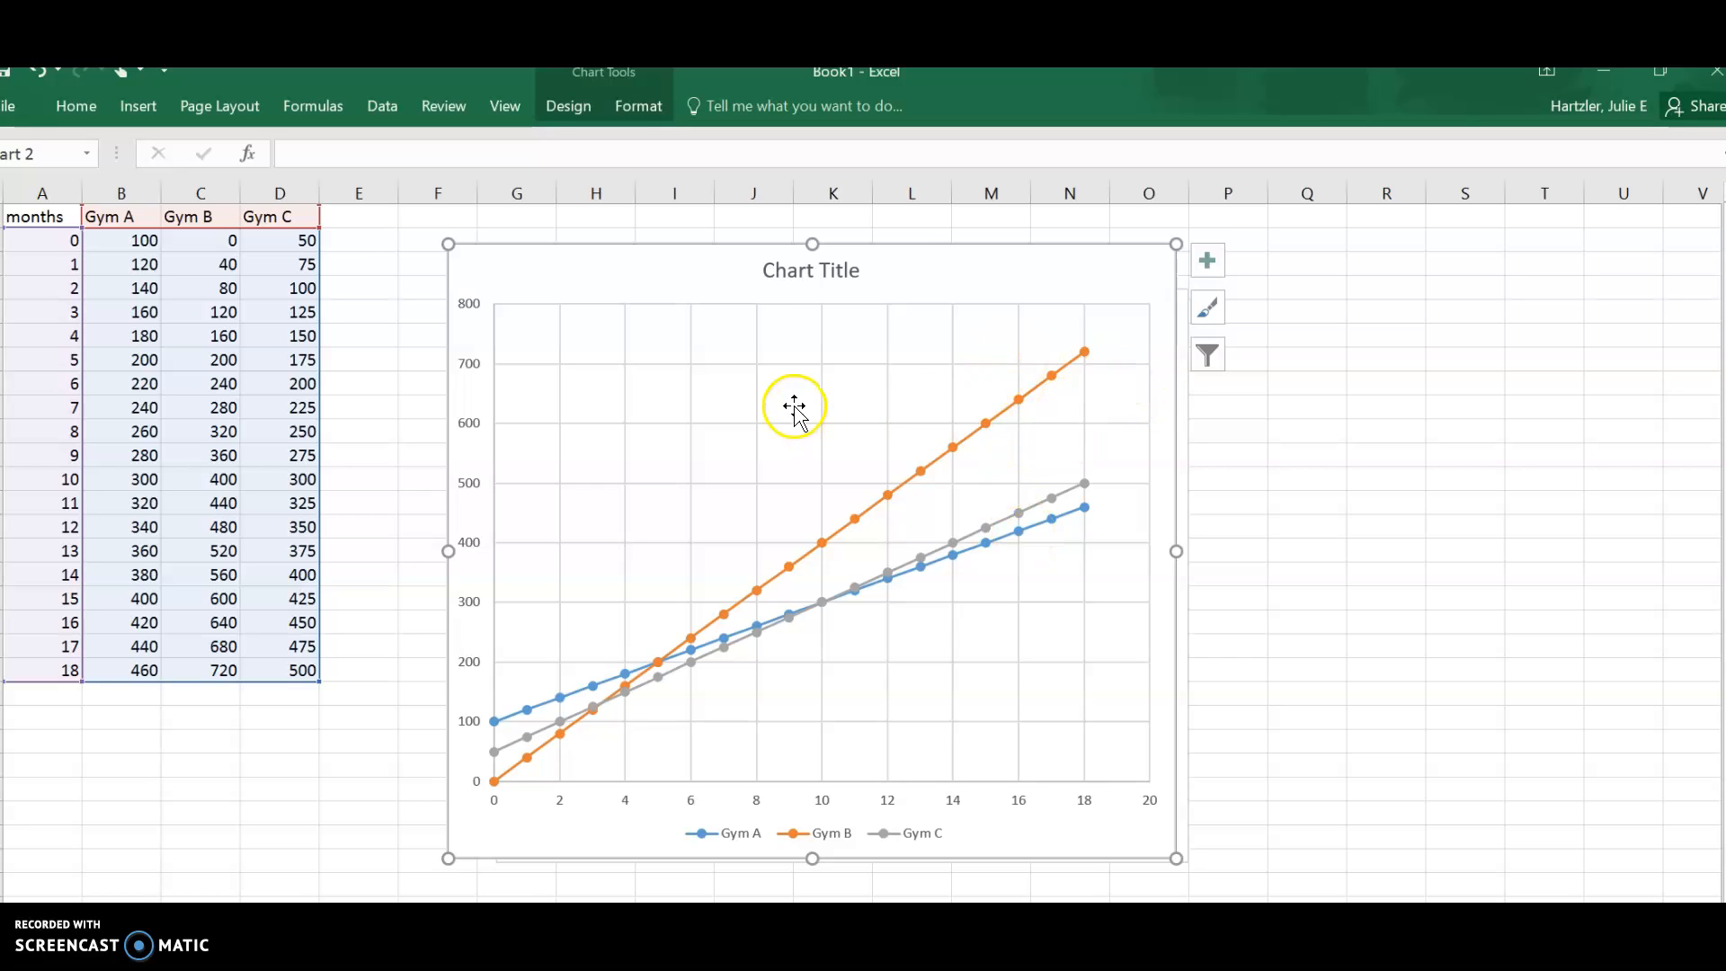
Replace the chart title with 'Gym Comparison'
click(808, 272)
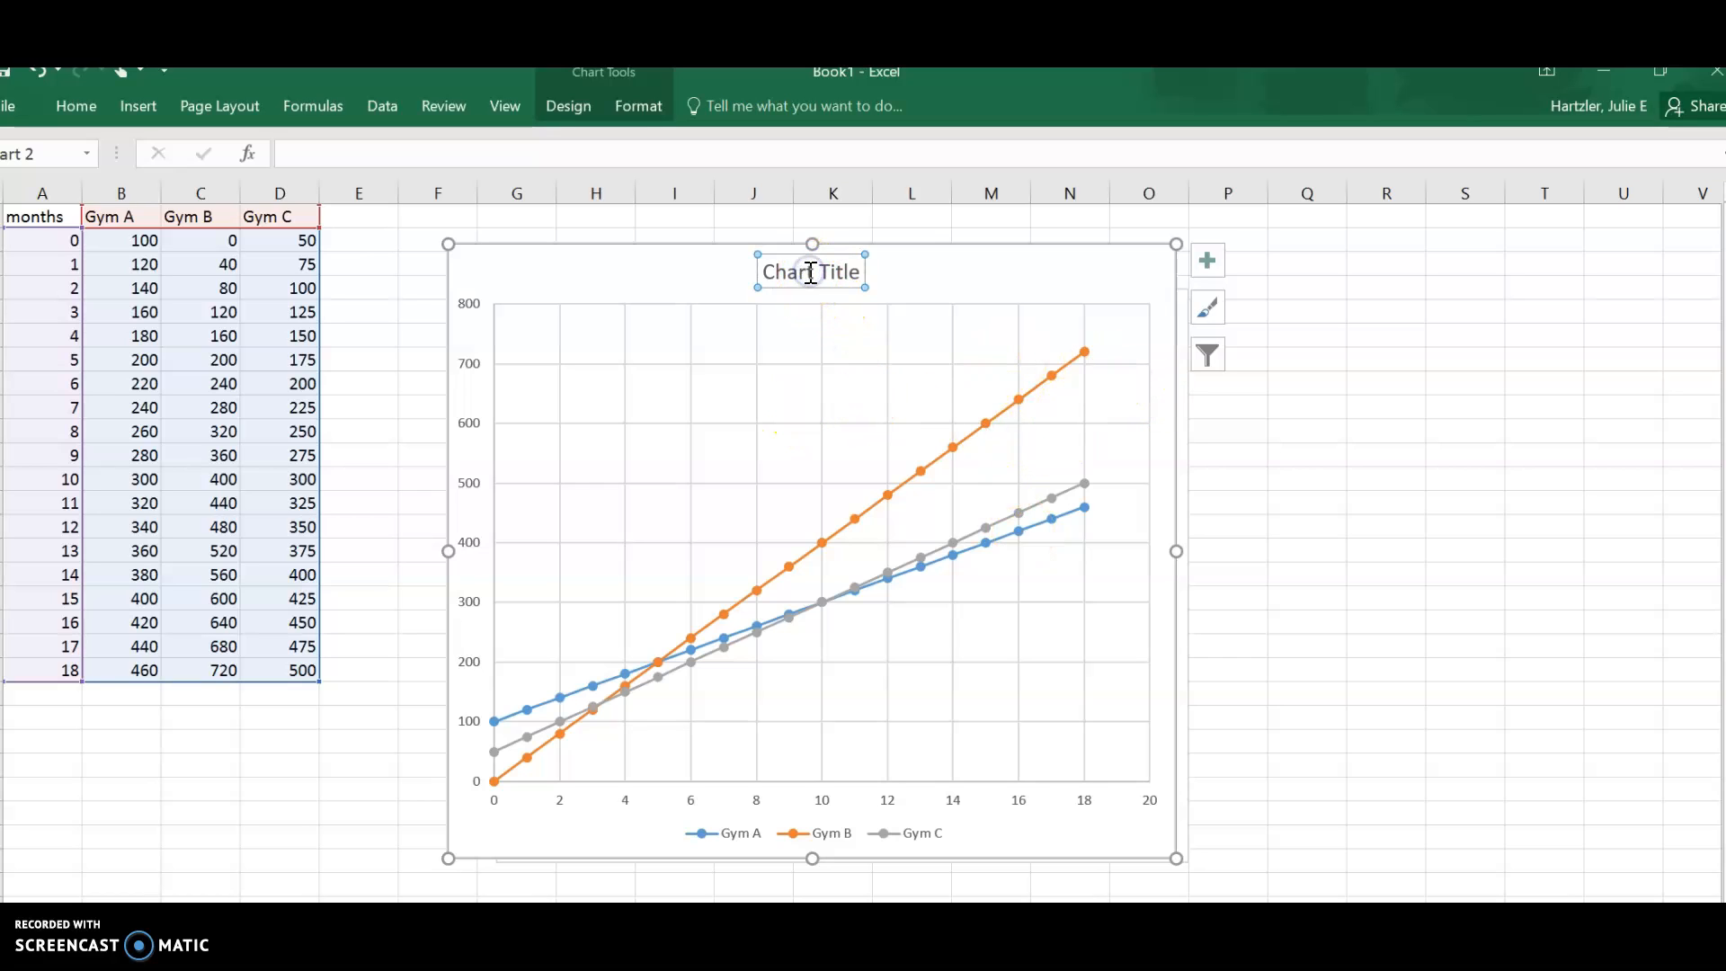
drag(765, 272, 886, 248)
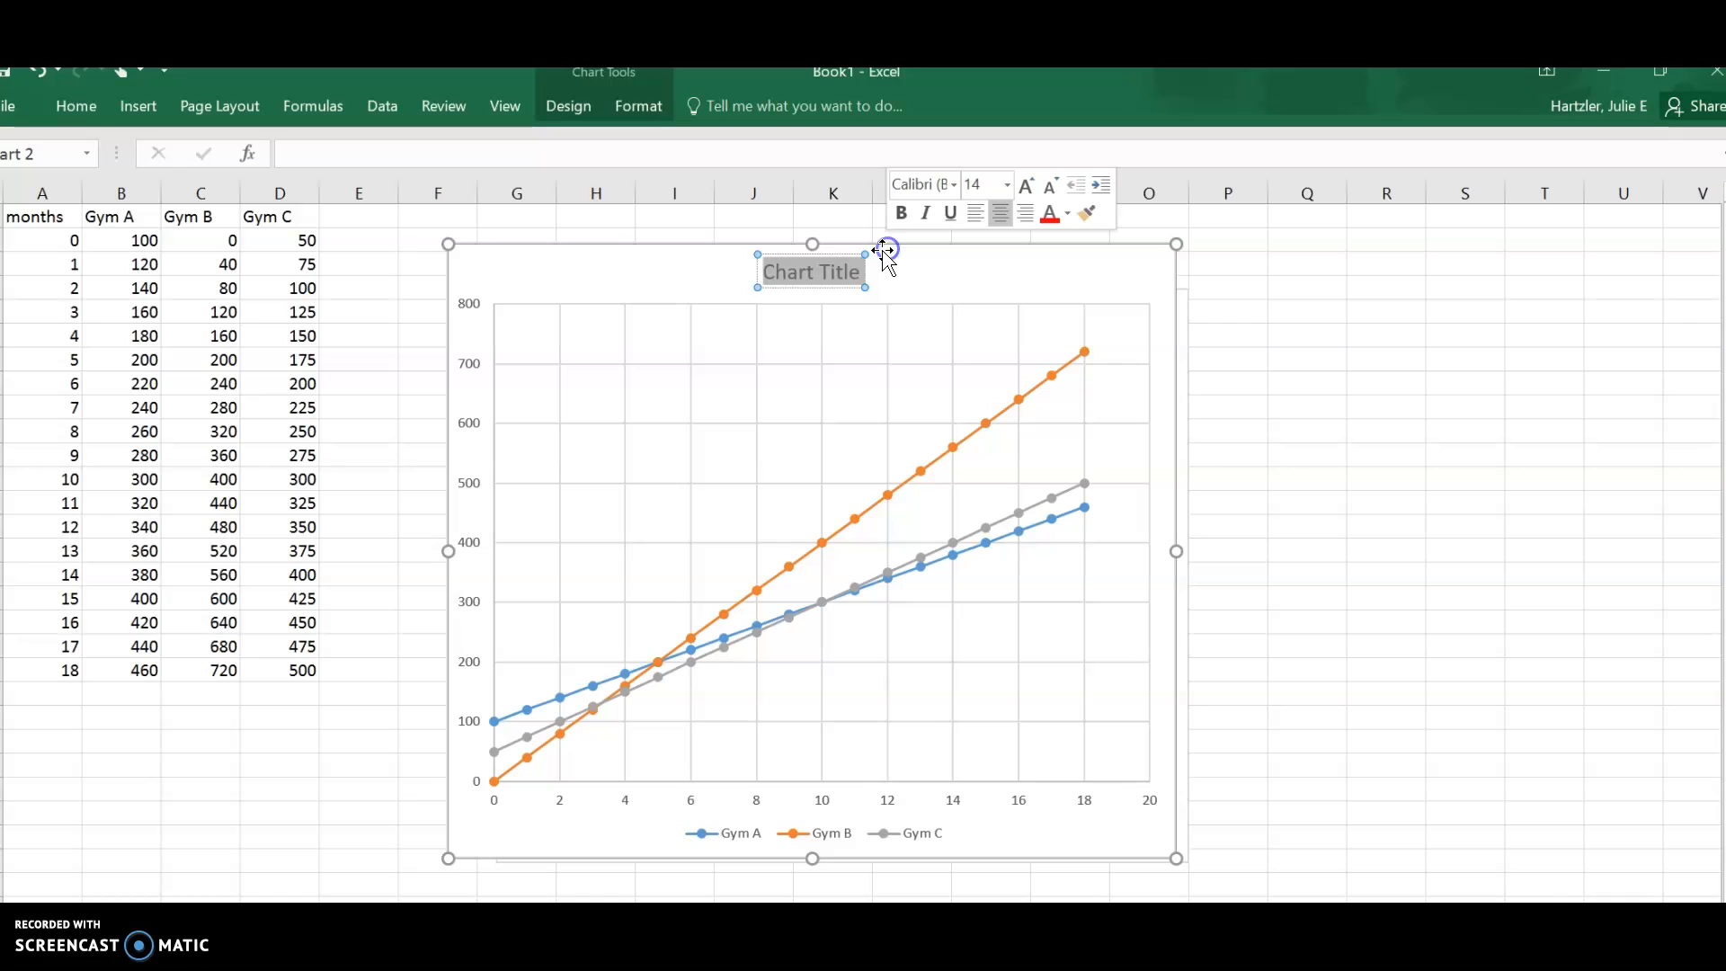
text(Gym Compartison)
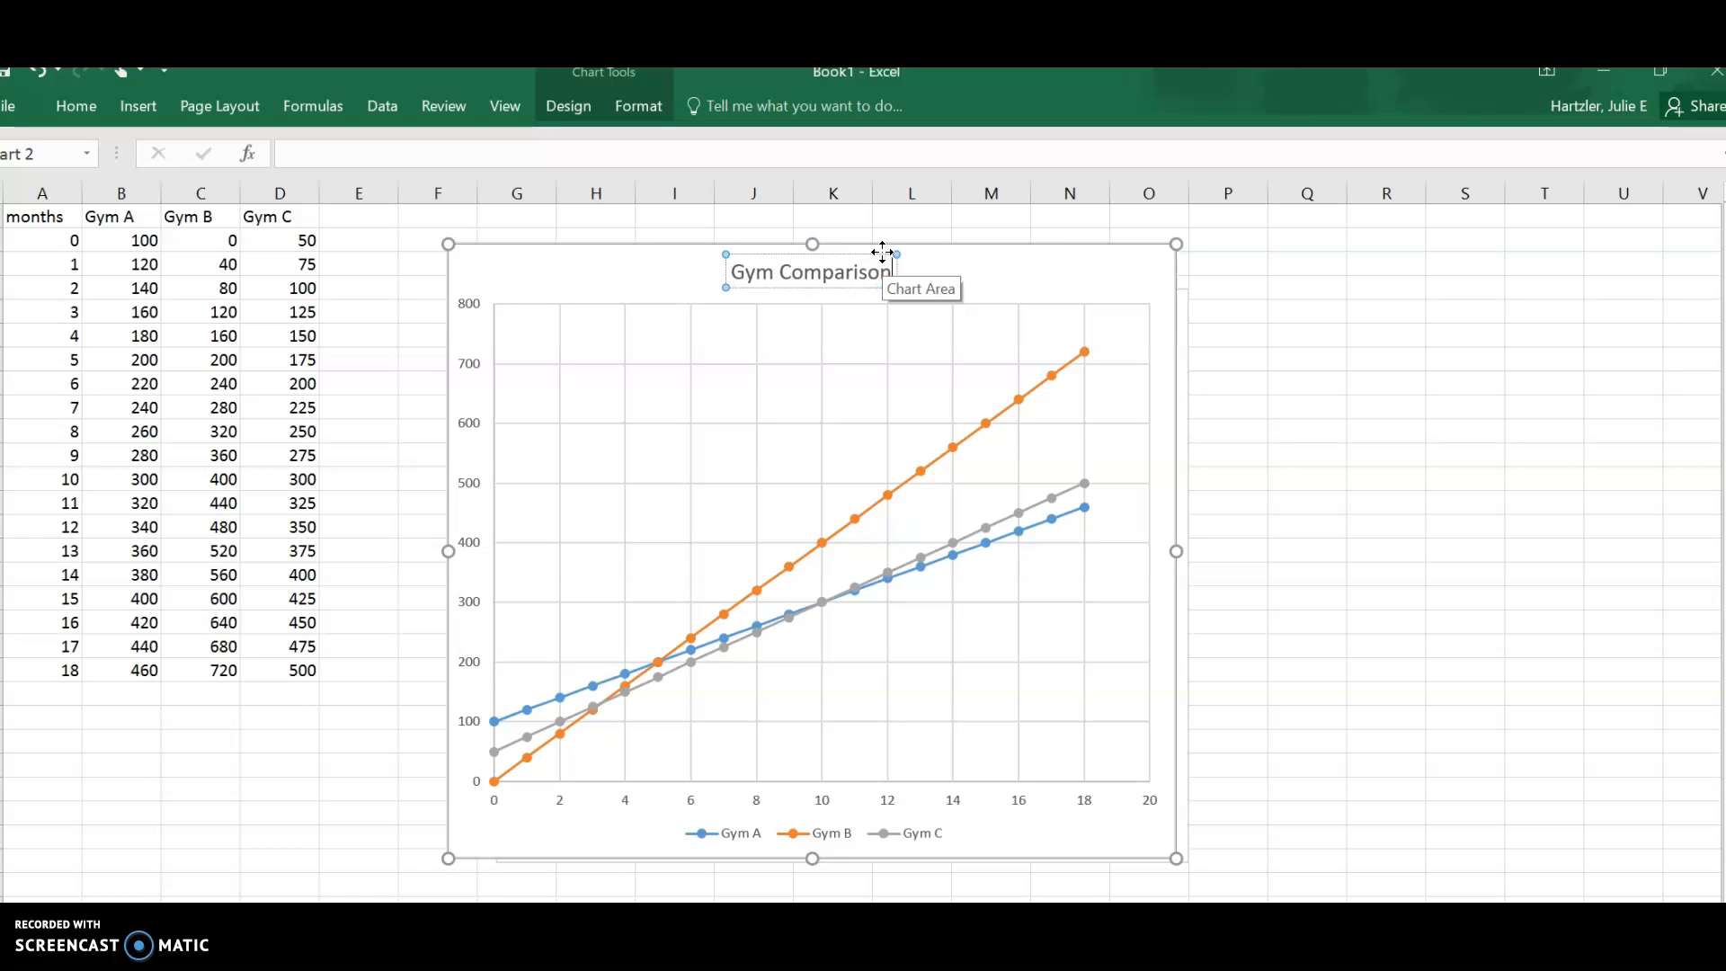
click(1371, 379)
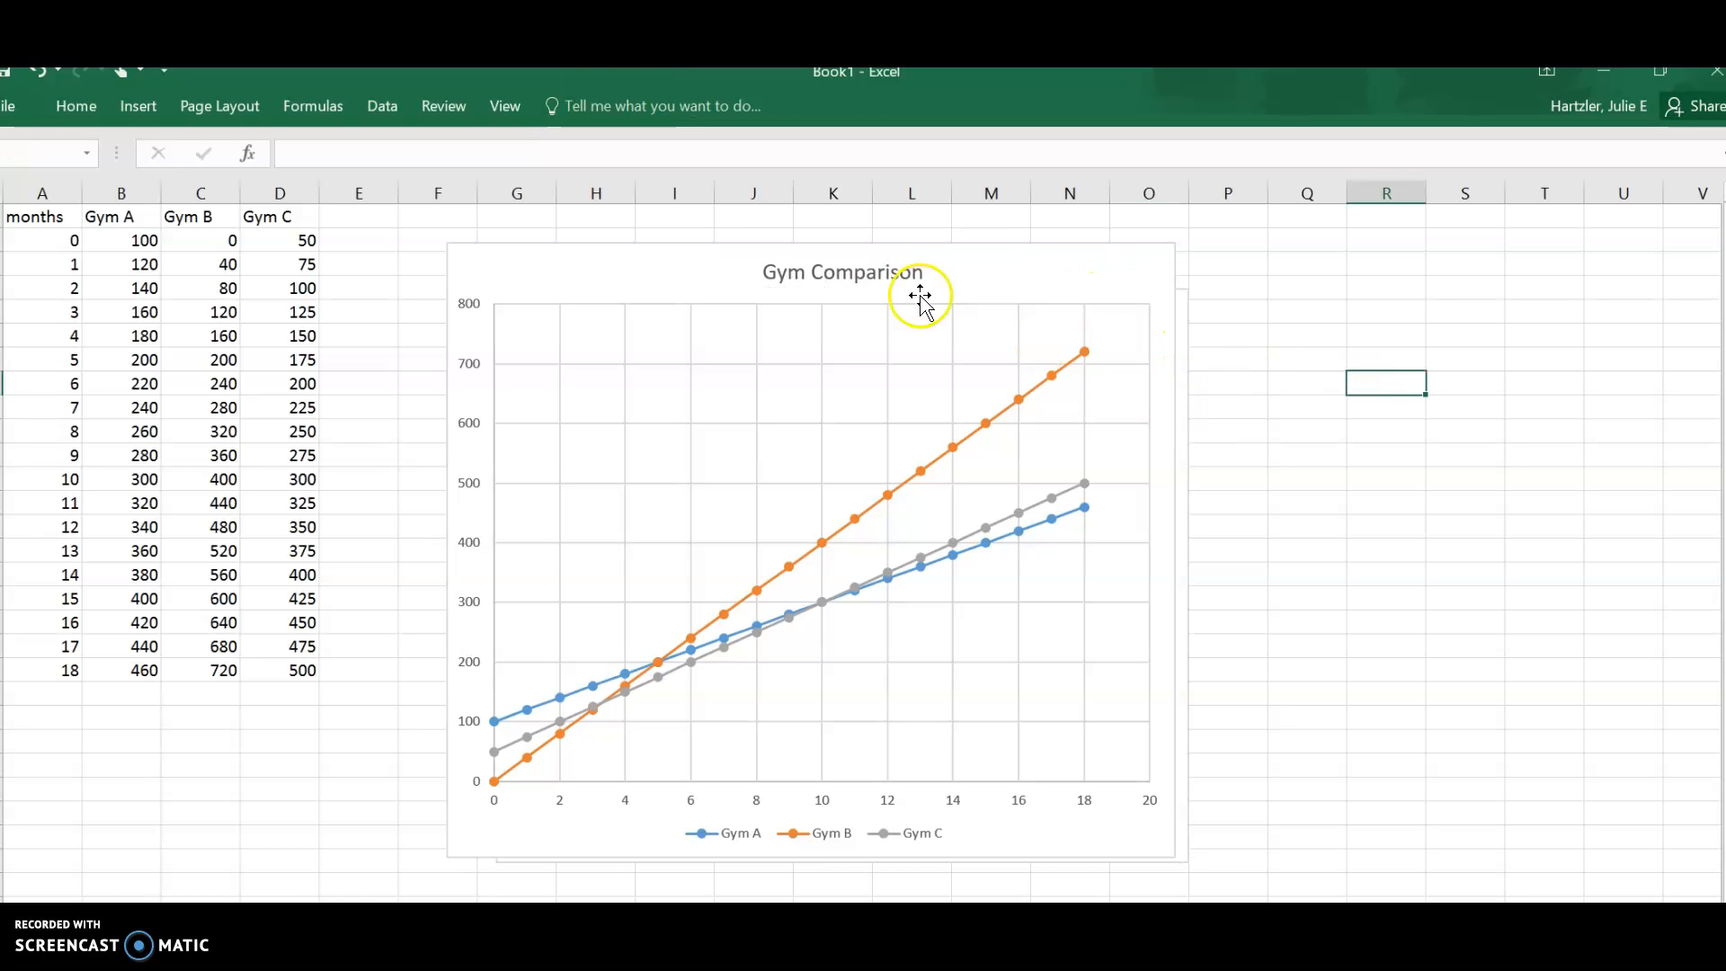
Add Axis Titles to both chart axes via Chart Elements
click(1249, 310)
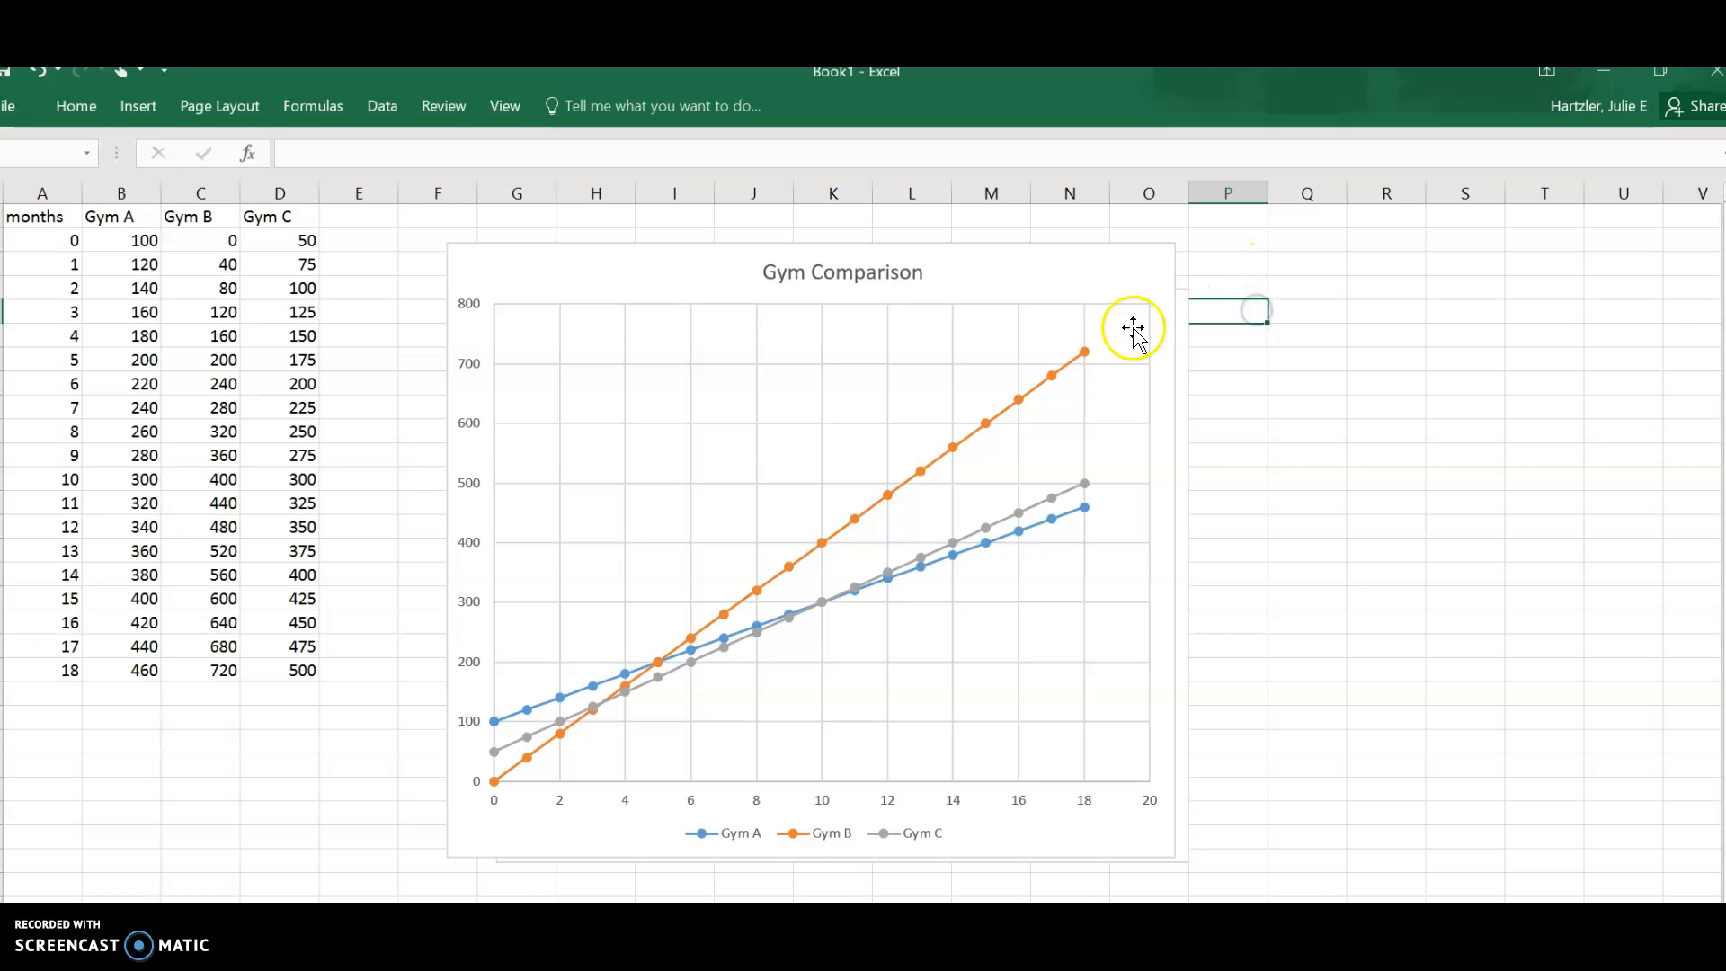
click(1094, 337)
click(1207, 262)
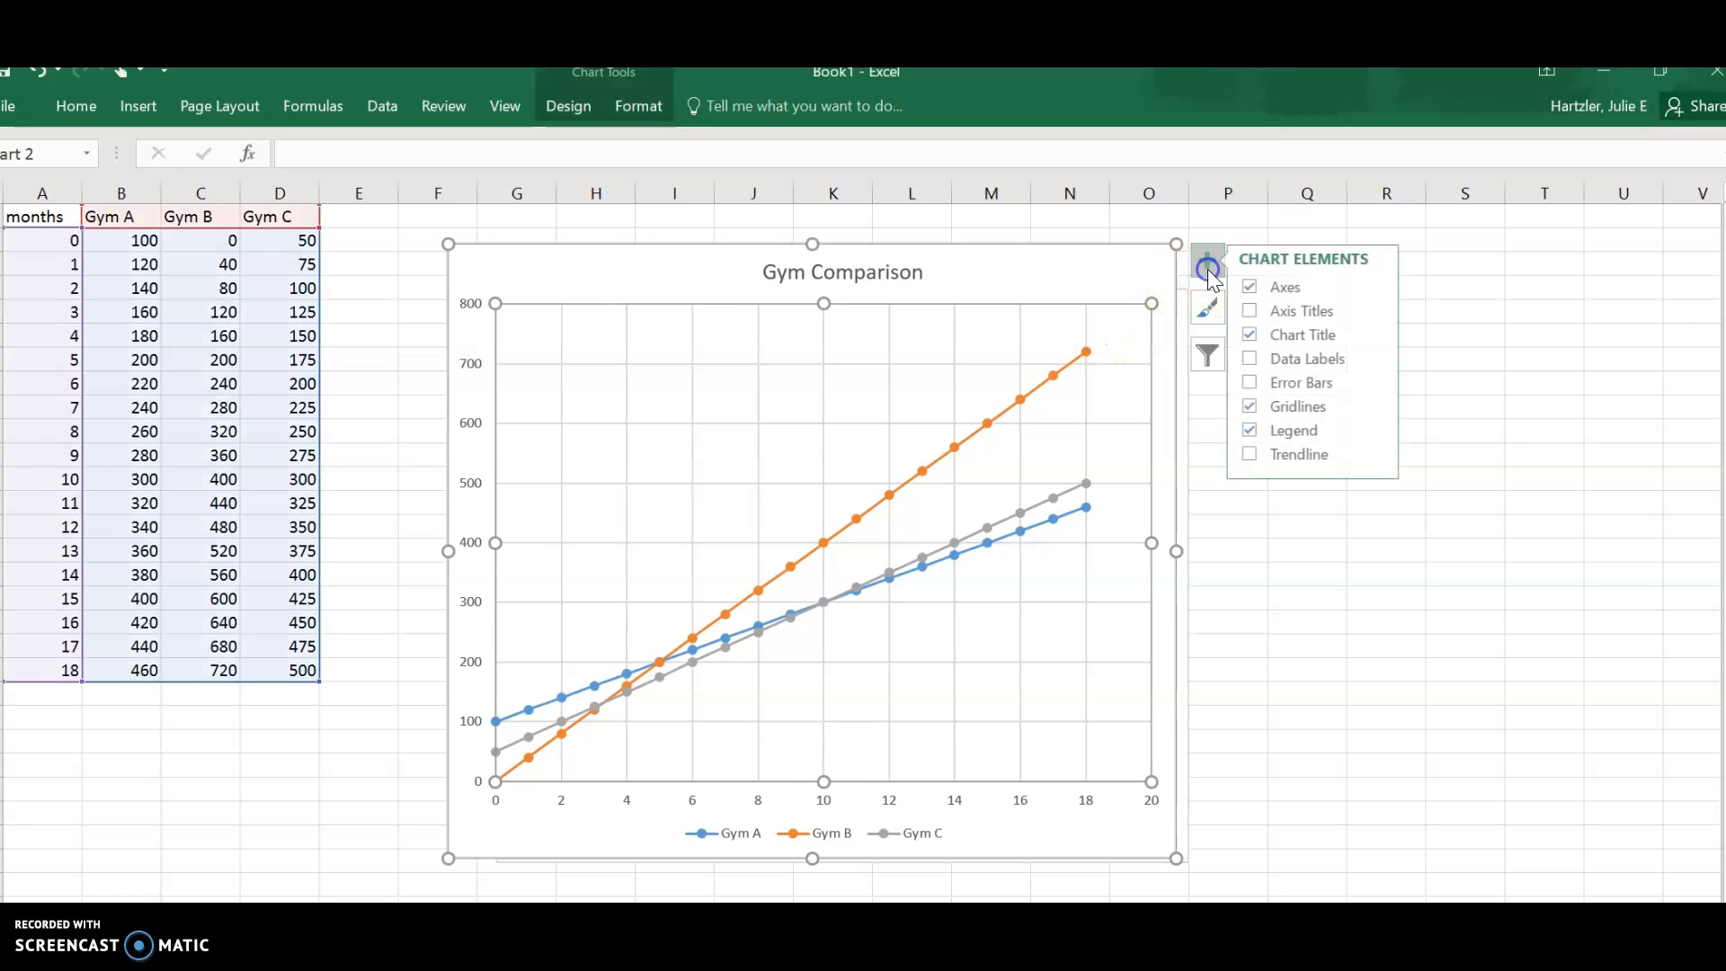
click(1255, 312)
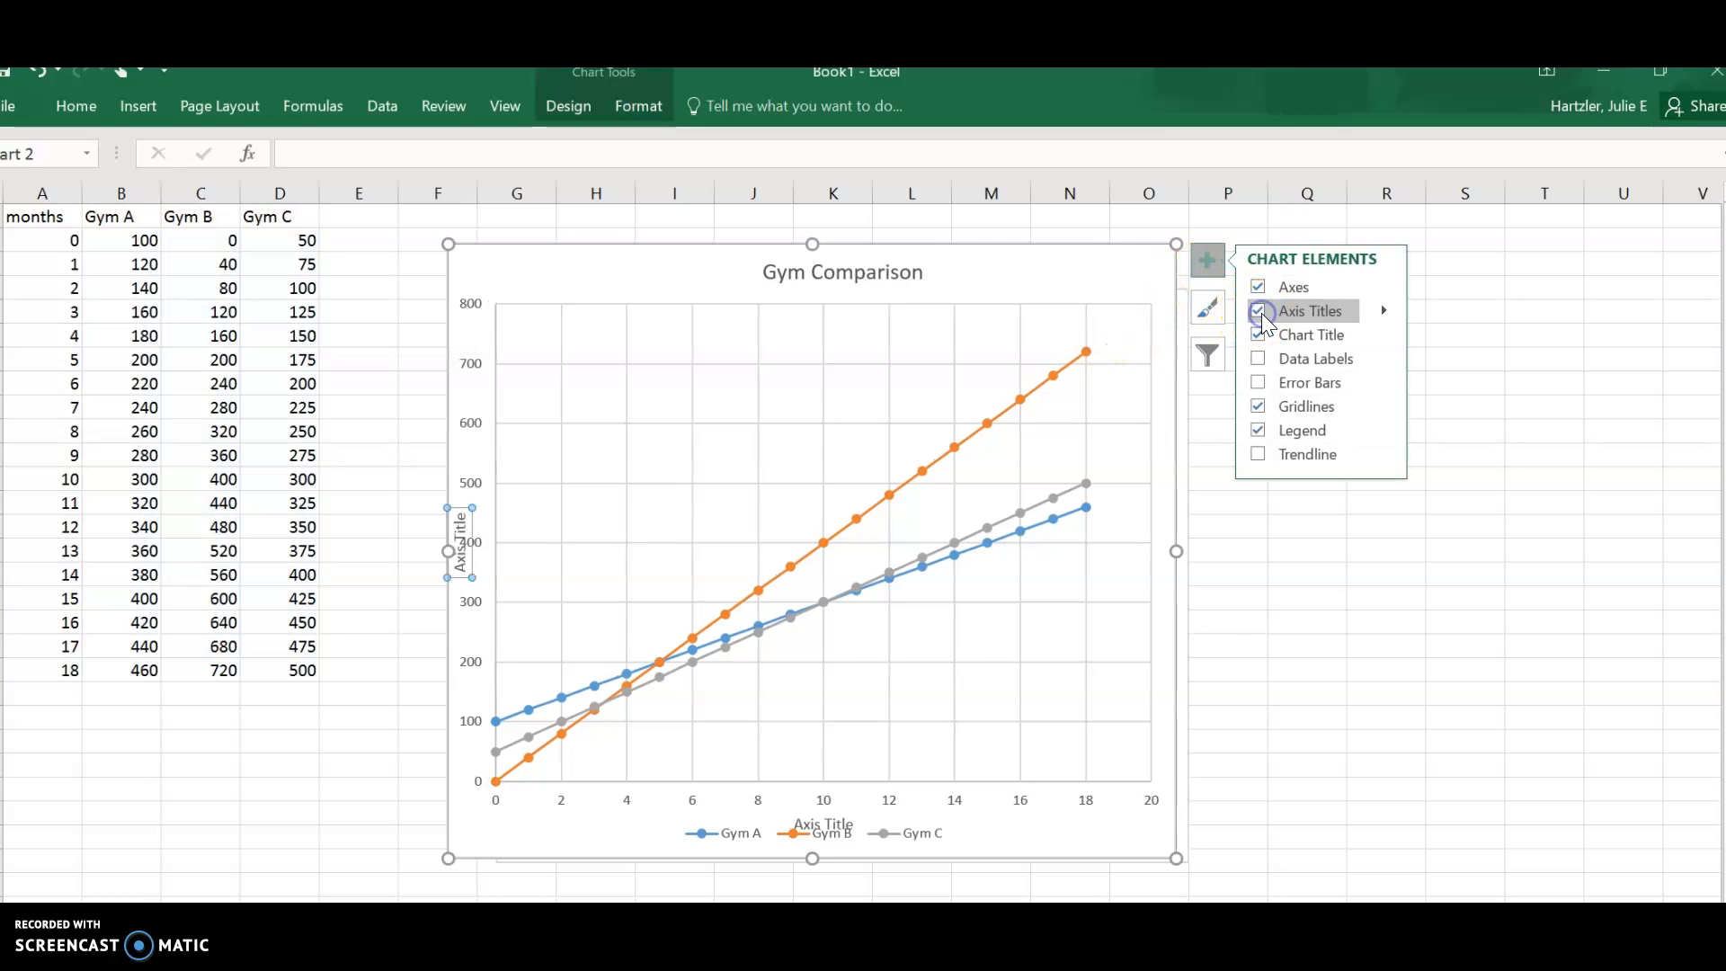
Drag the chart's bottom-right corner outward slightly, then select the vertical axis title
click(804, 825)
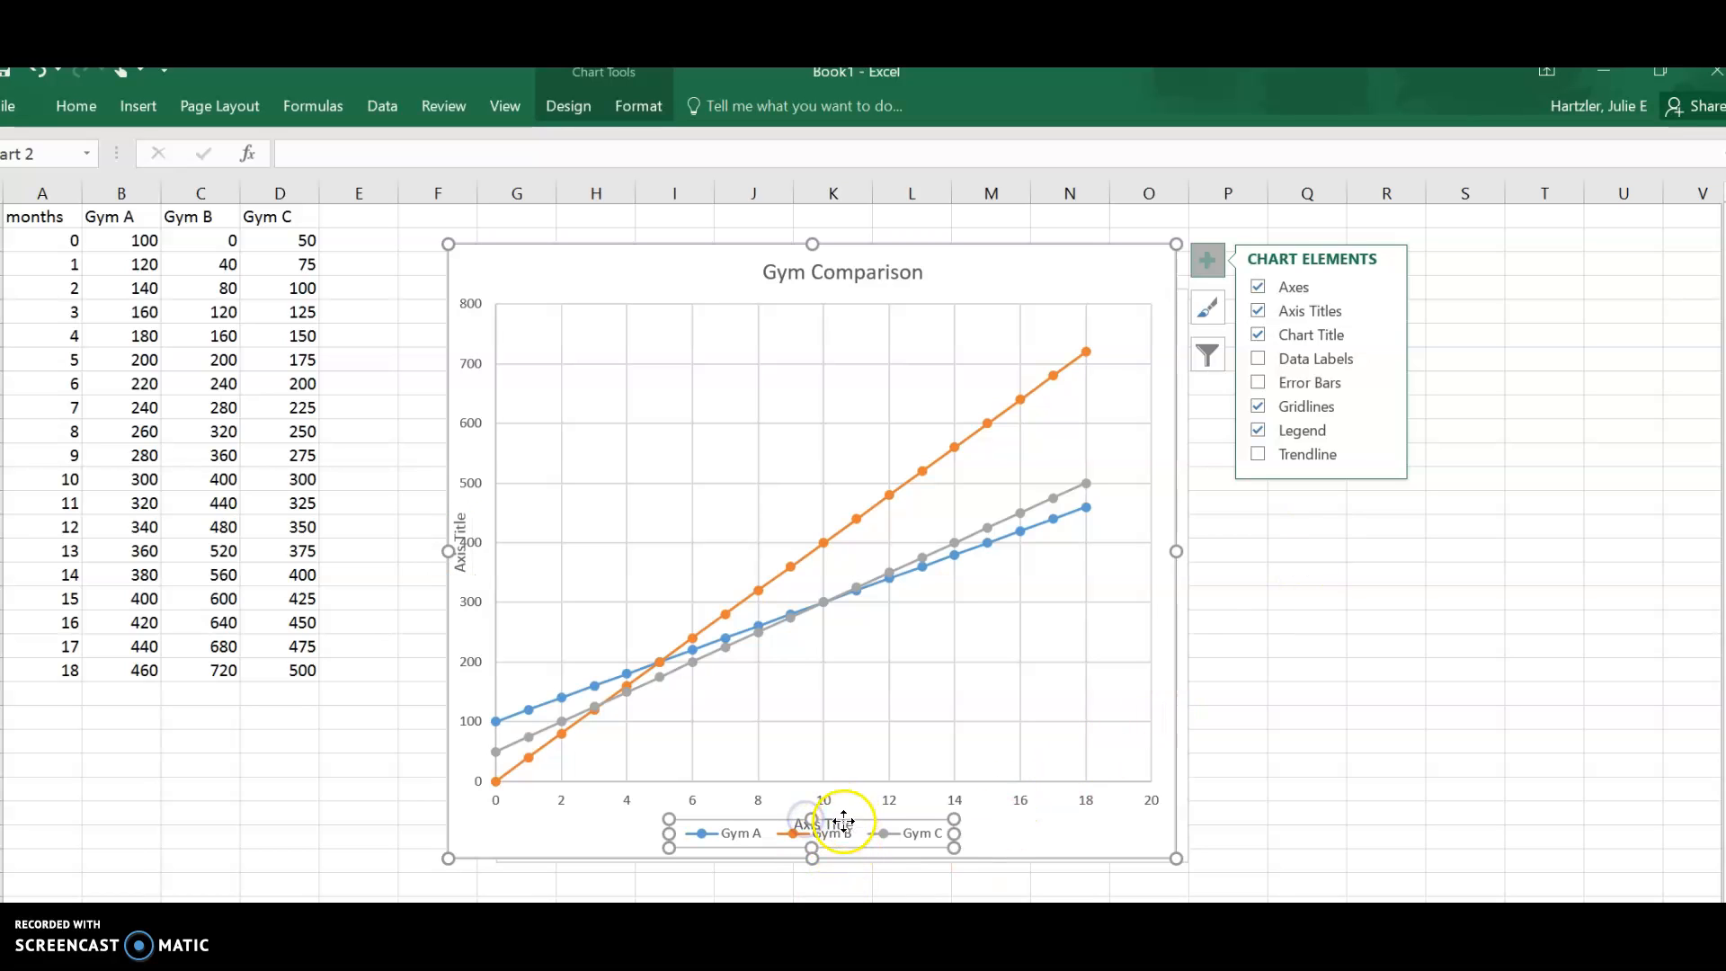
drag(1174, 857, 1192, 876)
click(865, 859)
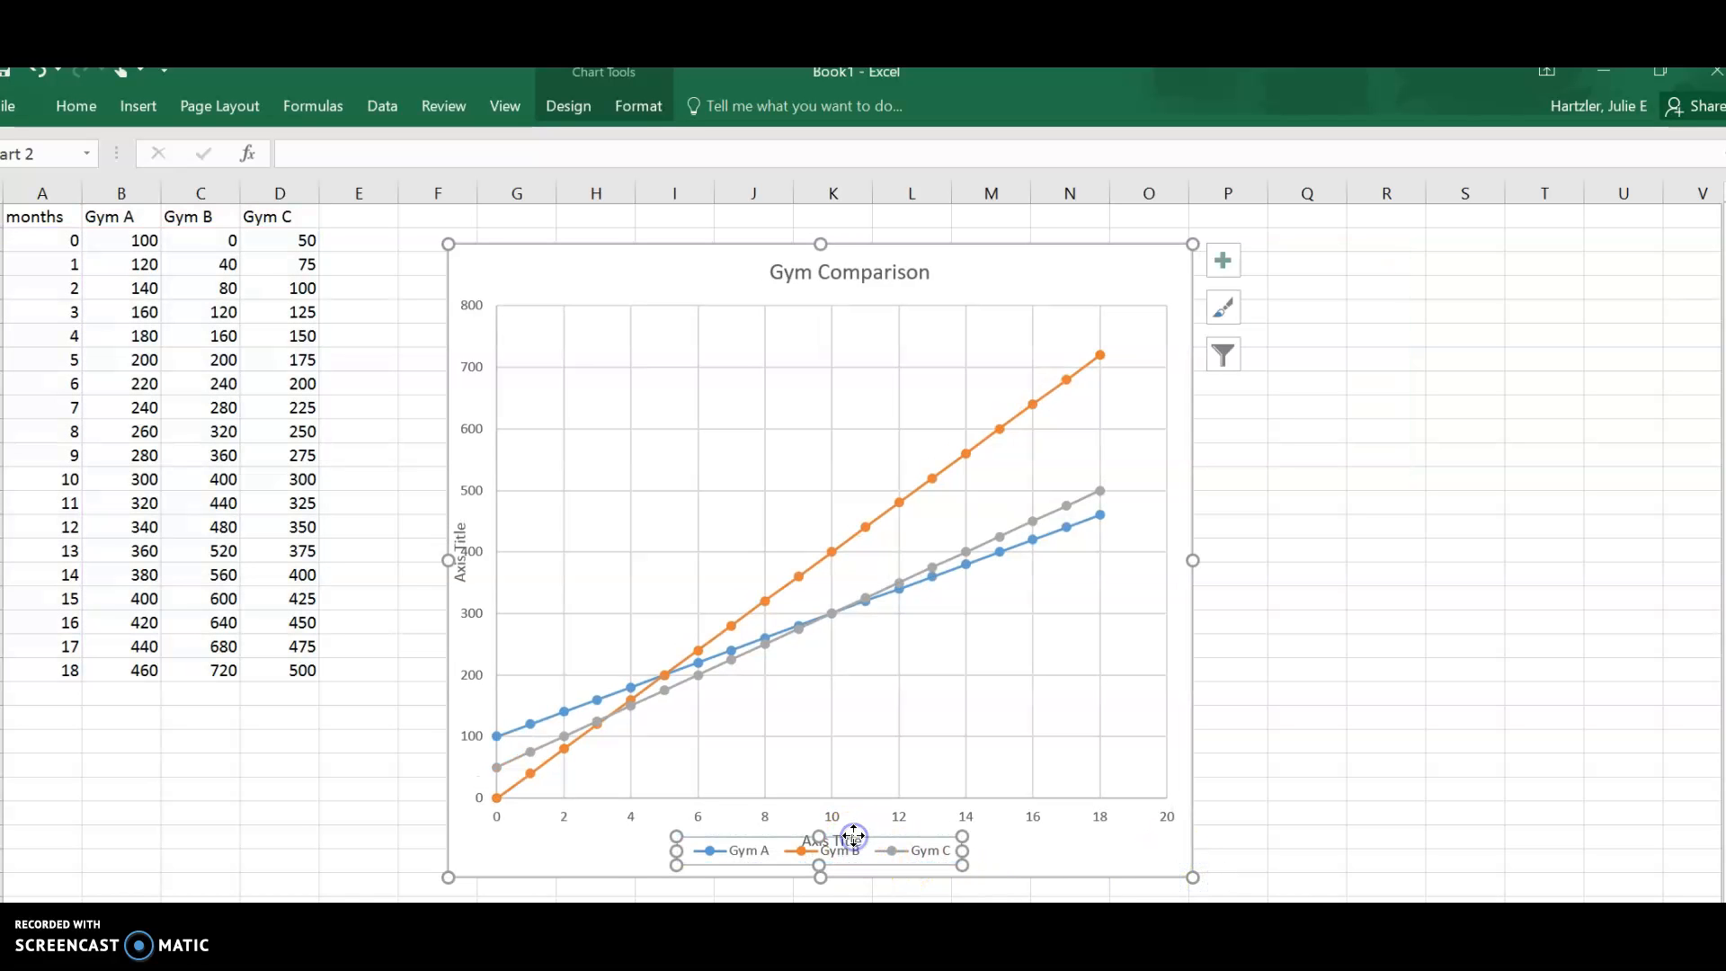
click(461, 573)
click(459, 537)
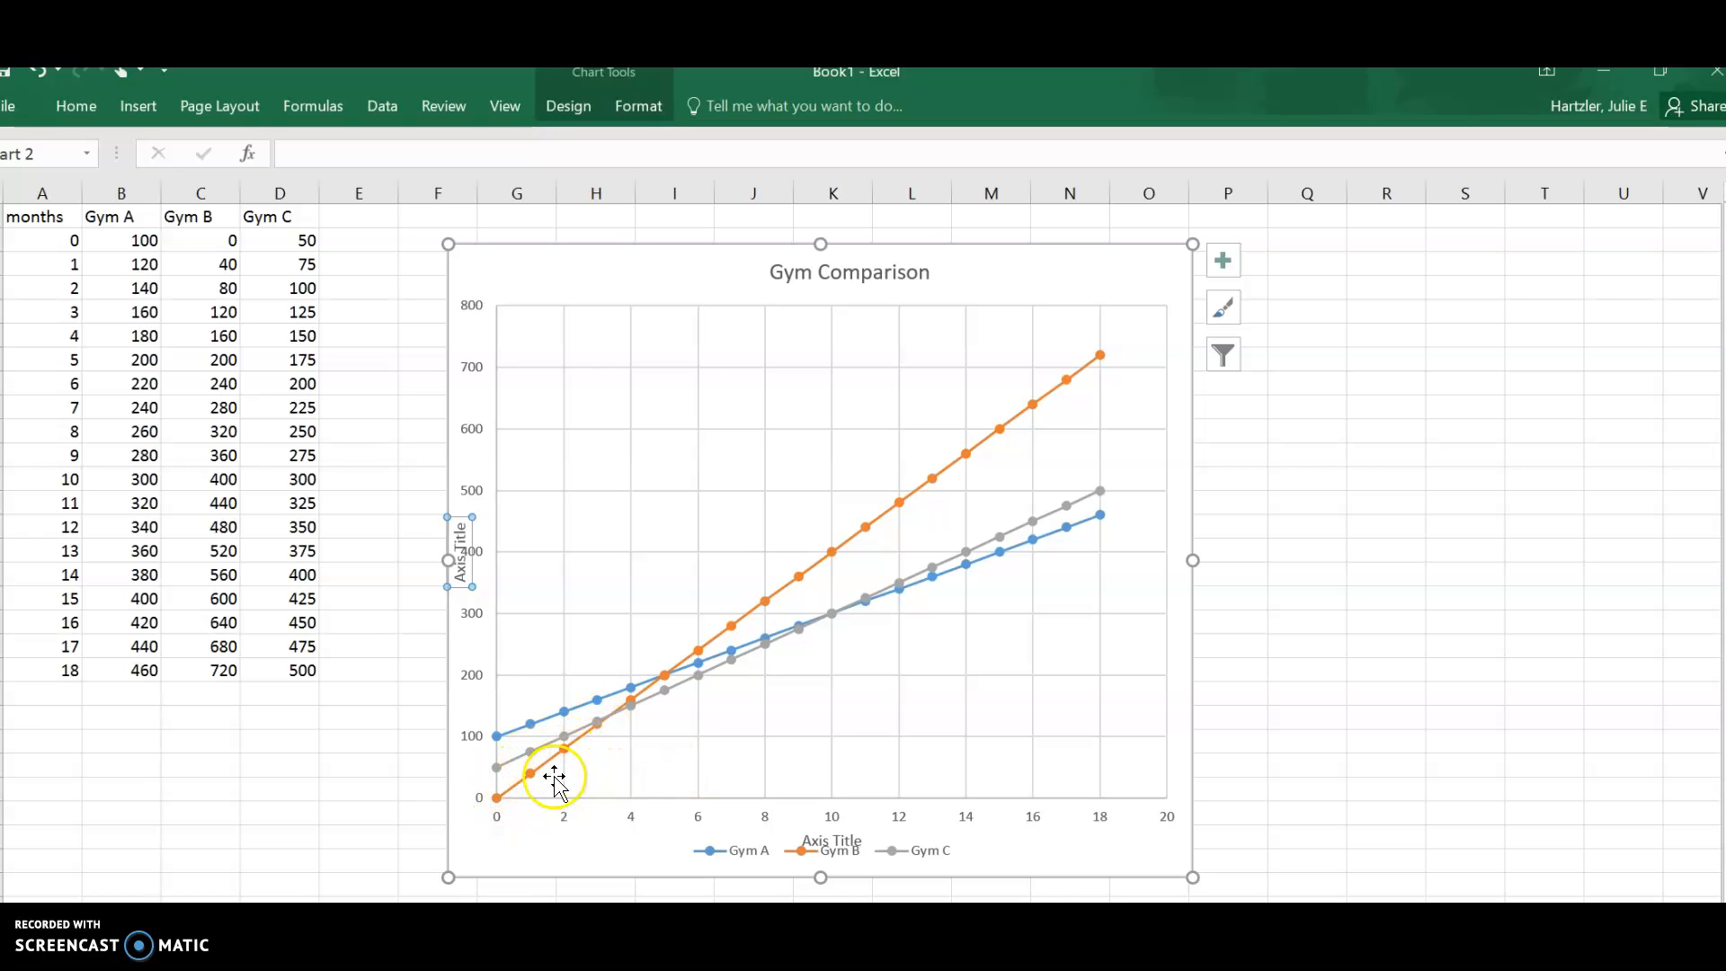
mouse_move(632, 710)
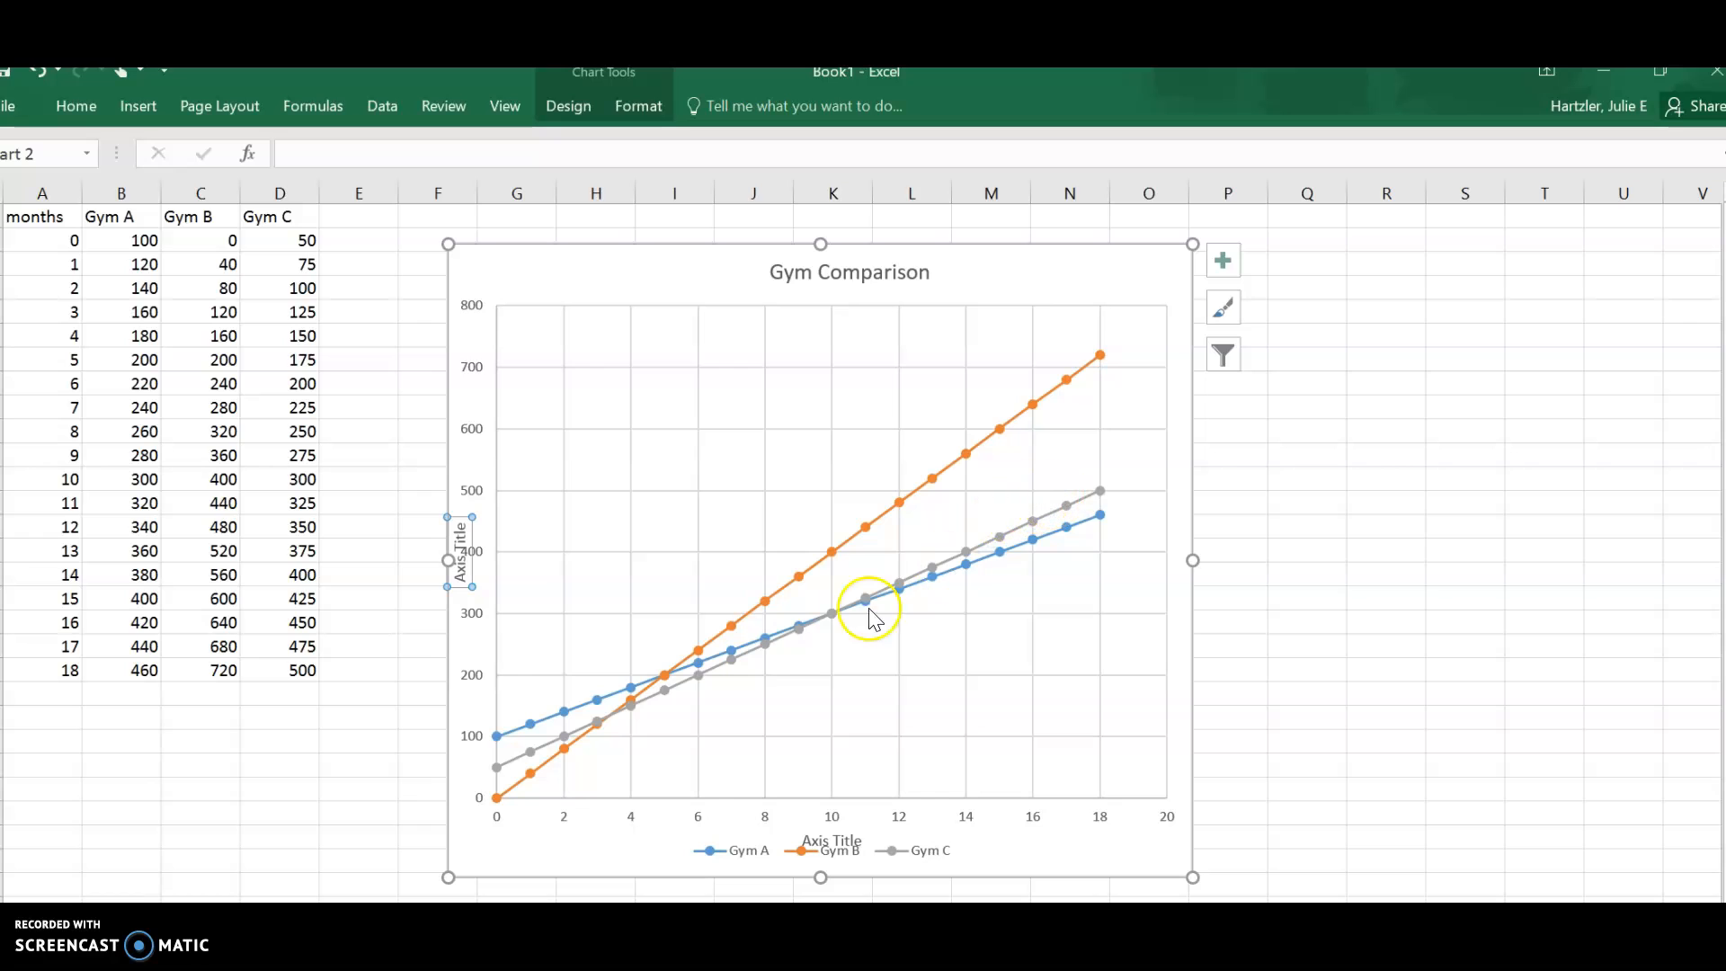
mouse_move(802, 640)
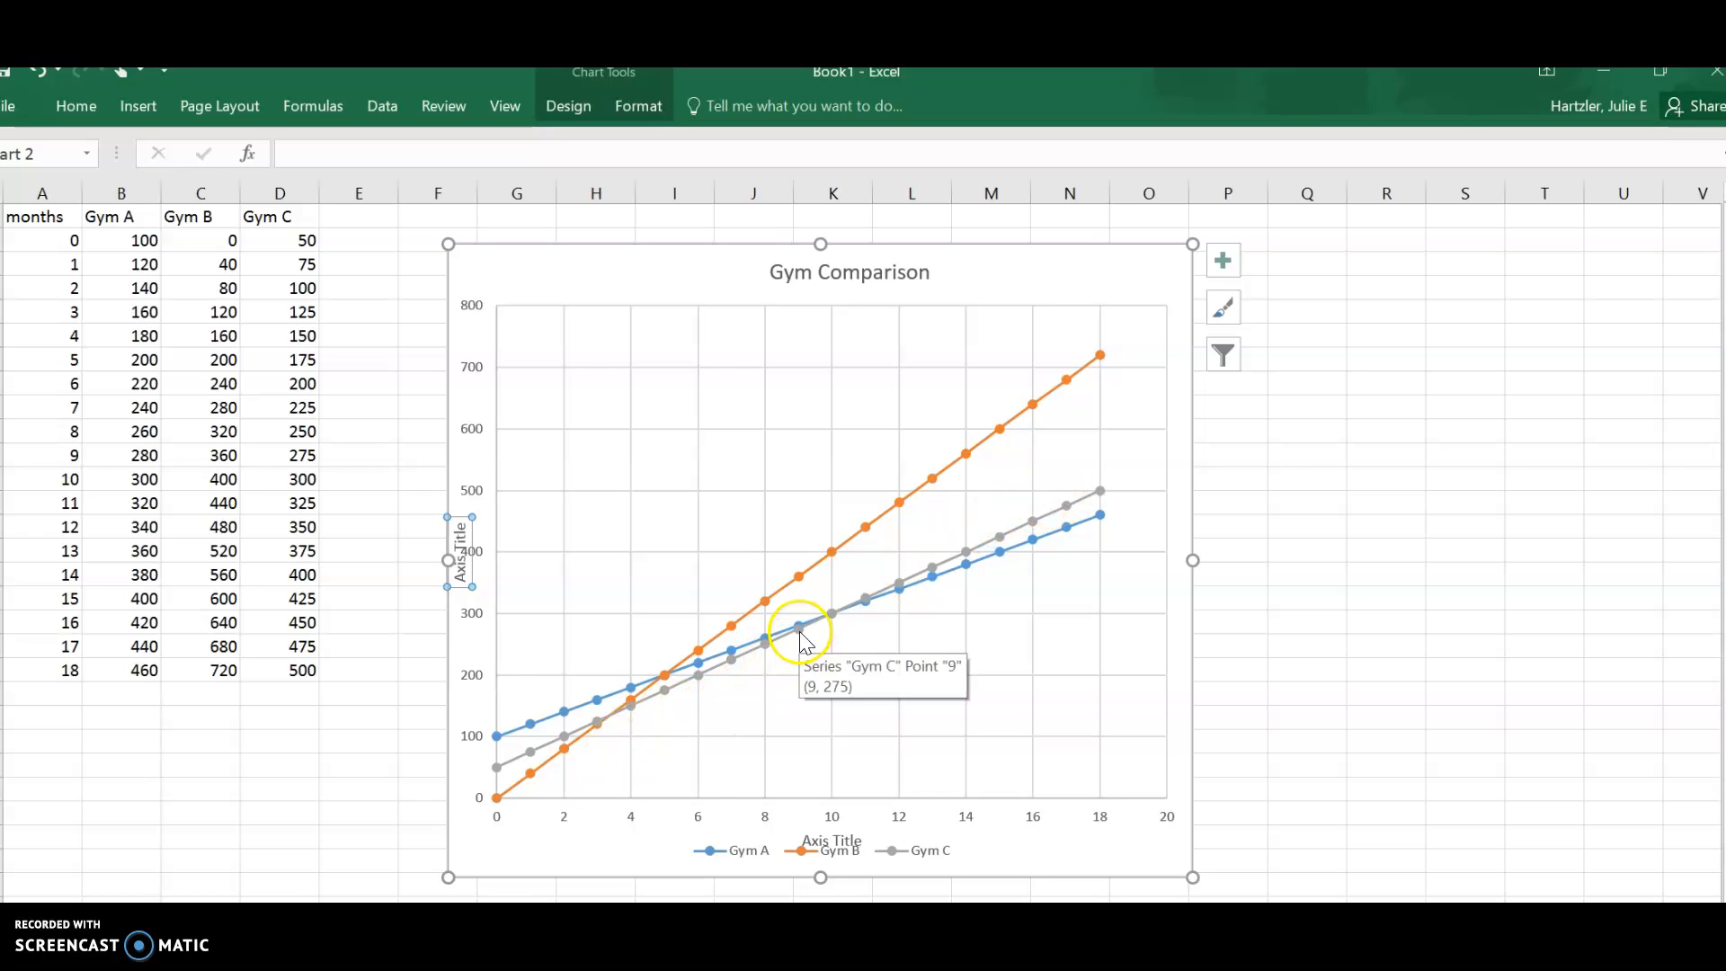
mouse_move(1070, 512)
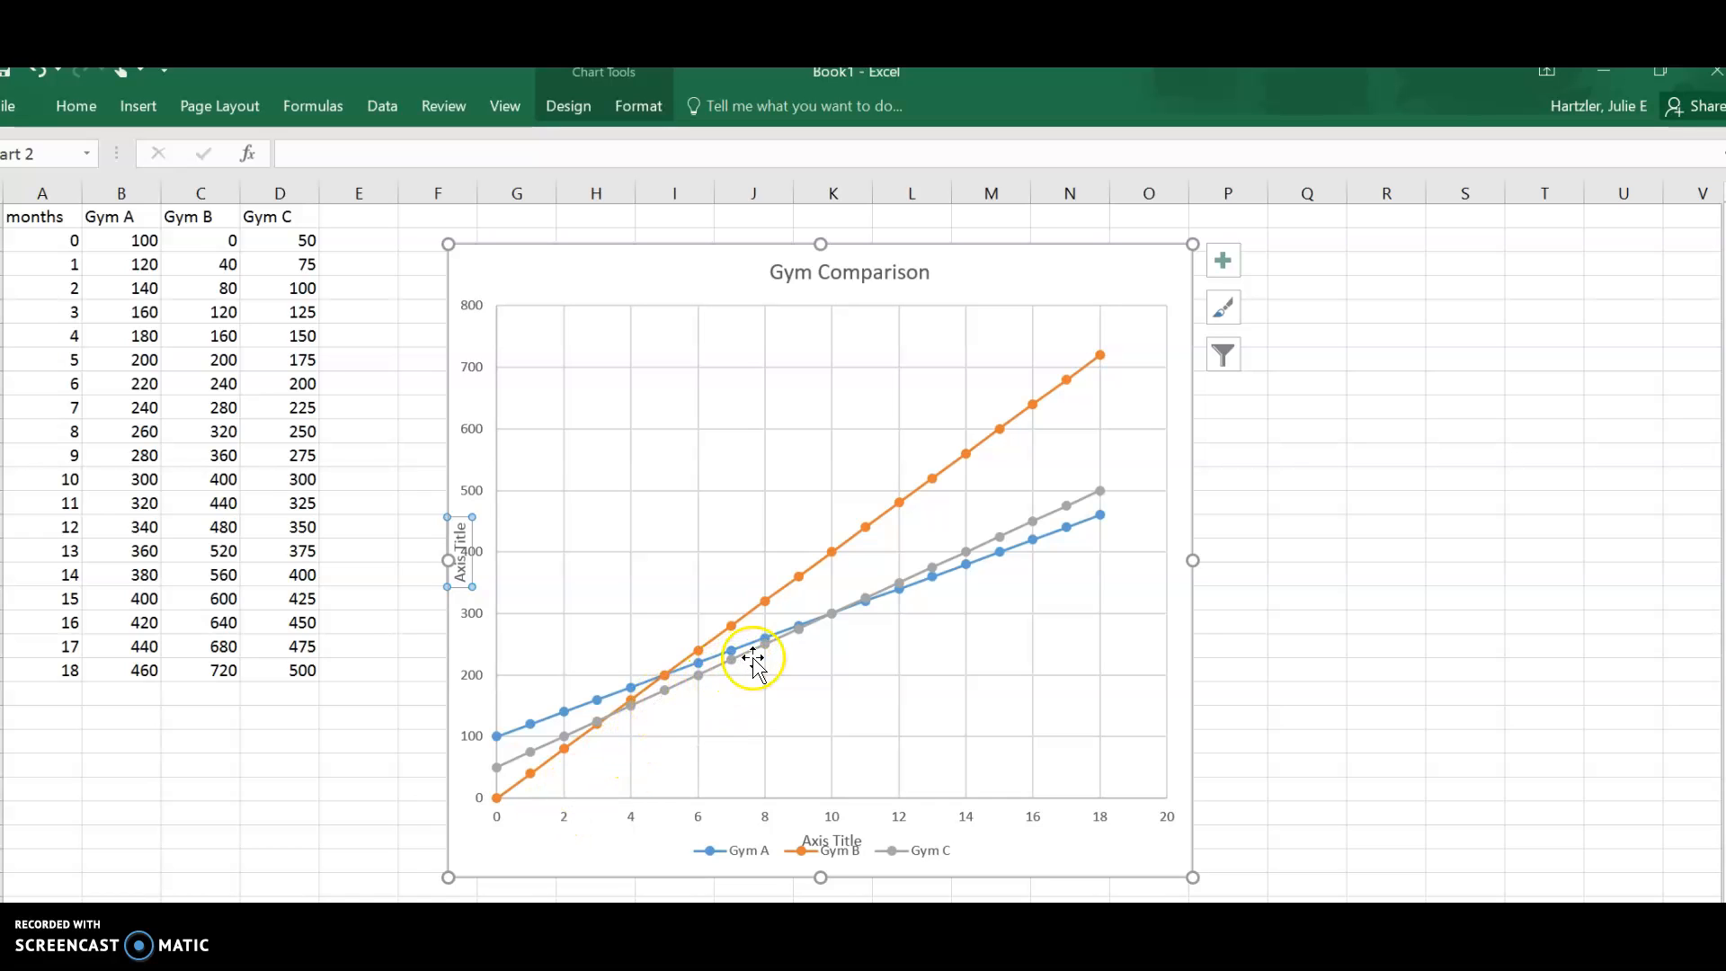
mouse_move(902, 599)
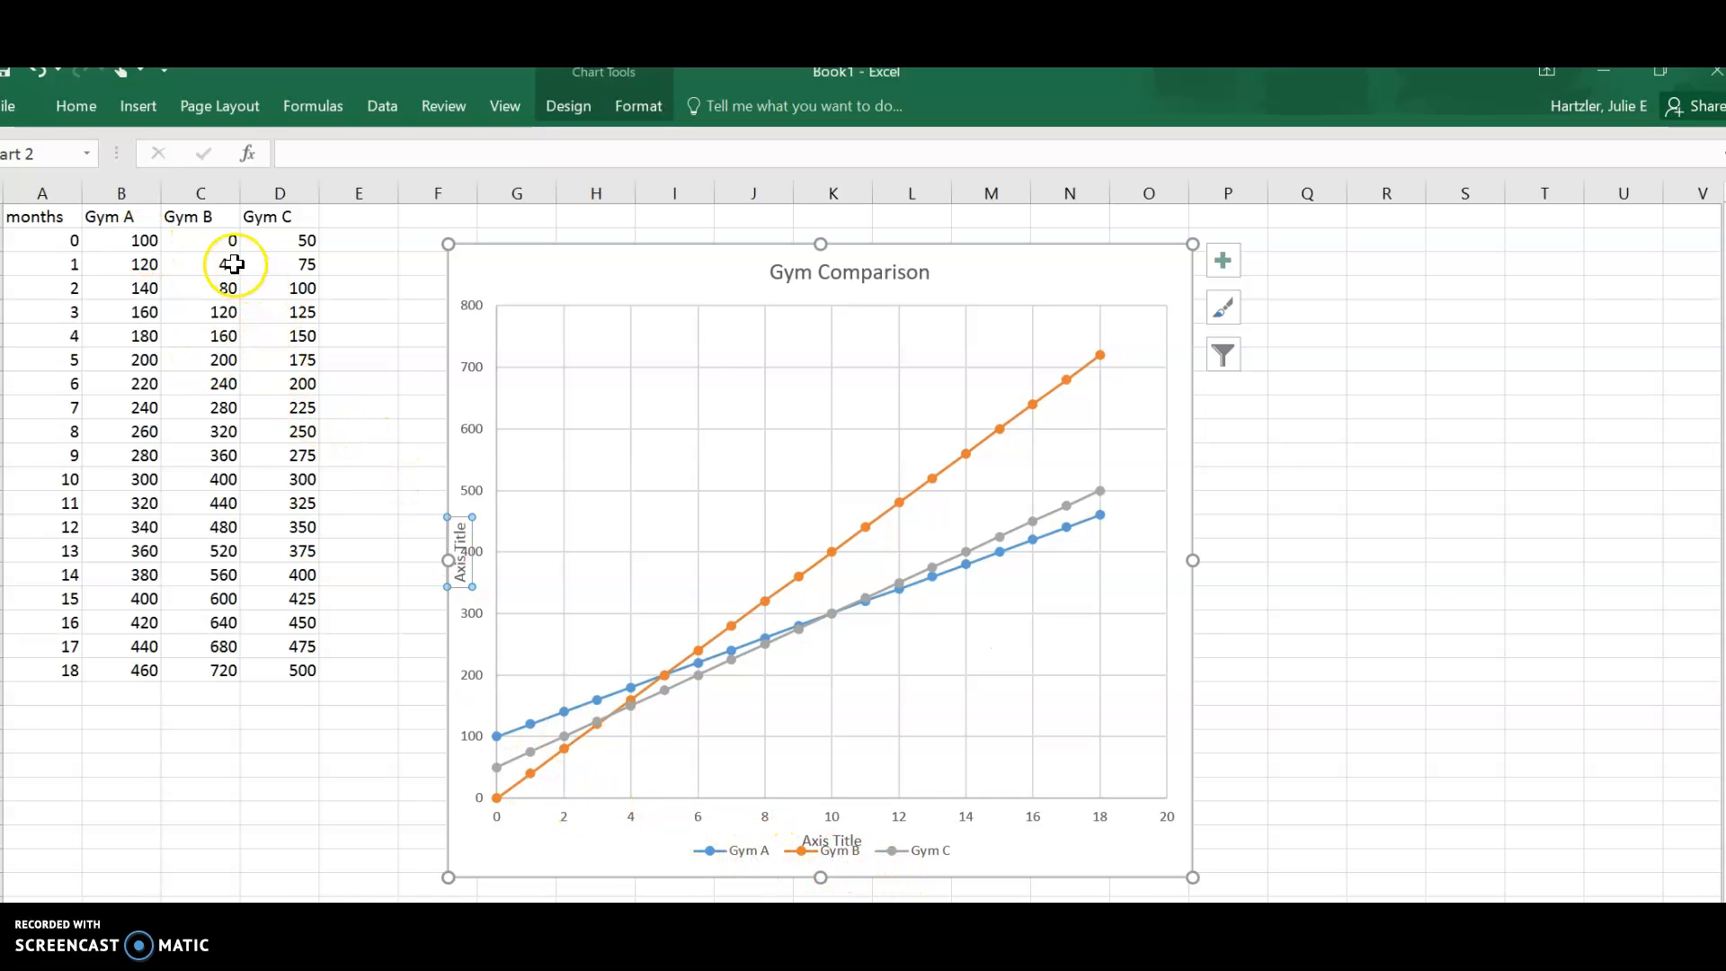
Fill Gym B's month 0–3 costs (0, 40, 80, 120) in C2:C5 with yellow
drag(212, 247, 209, 262)
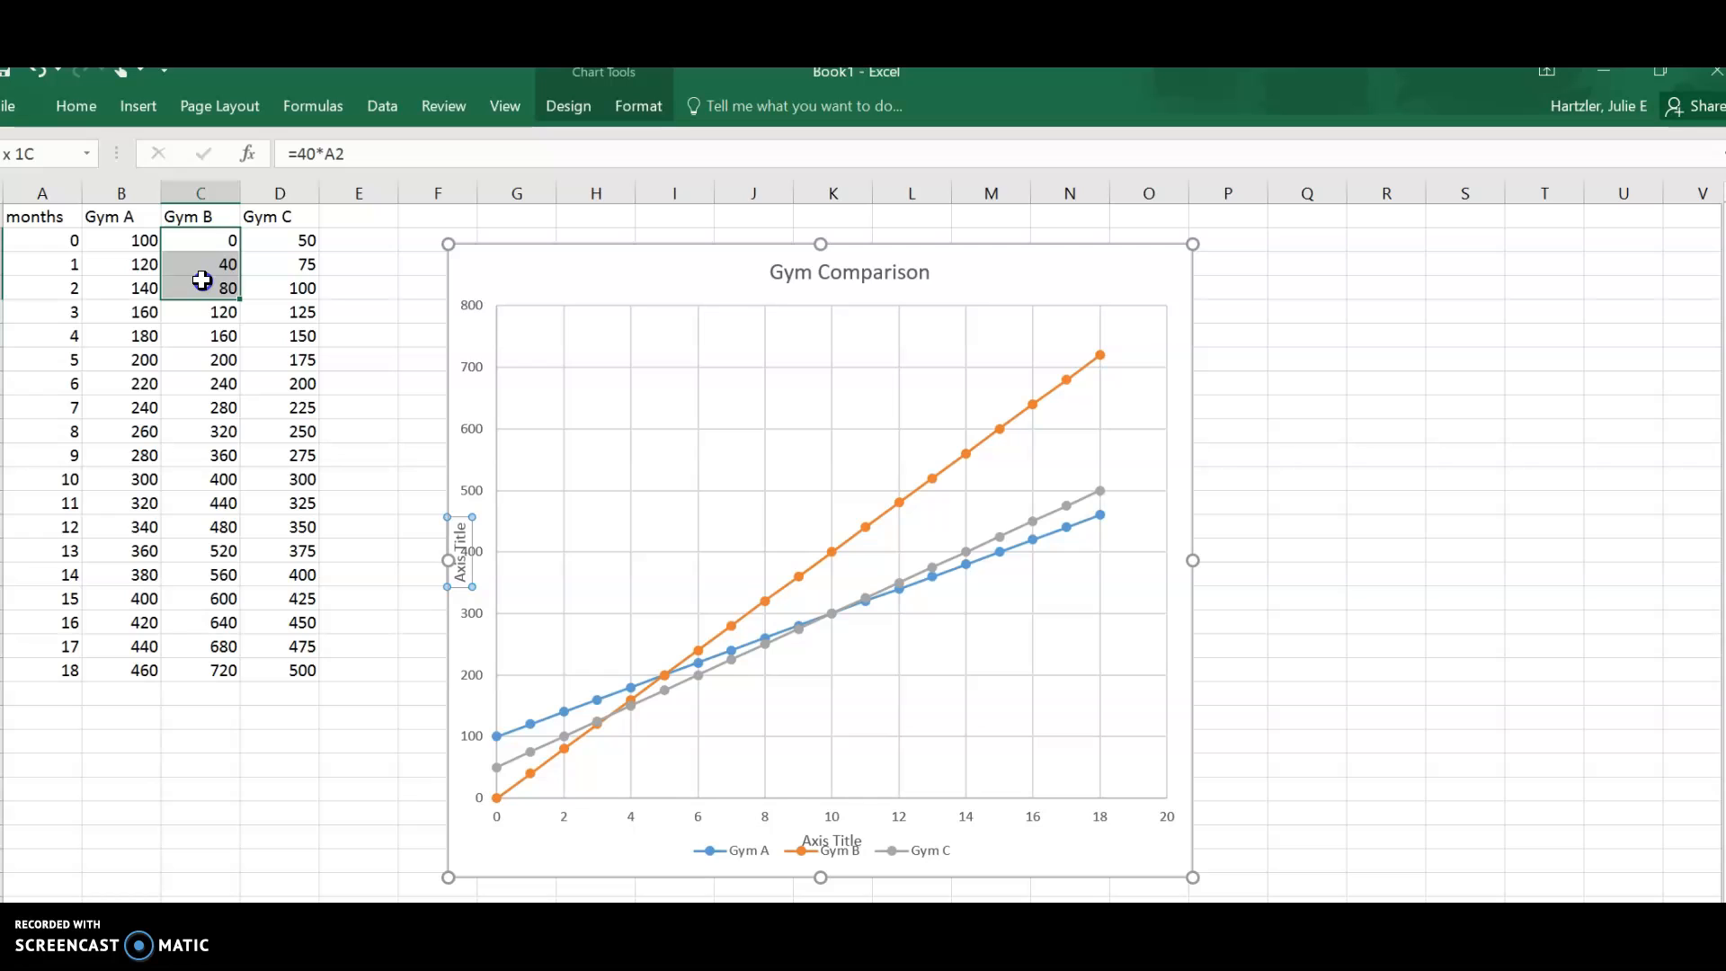
drag(202, 300, 201, 311)
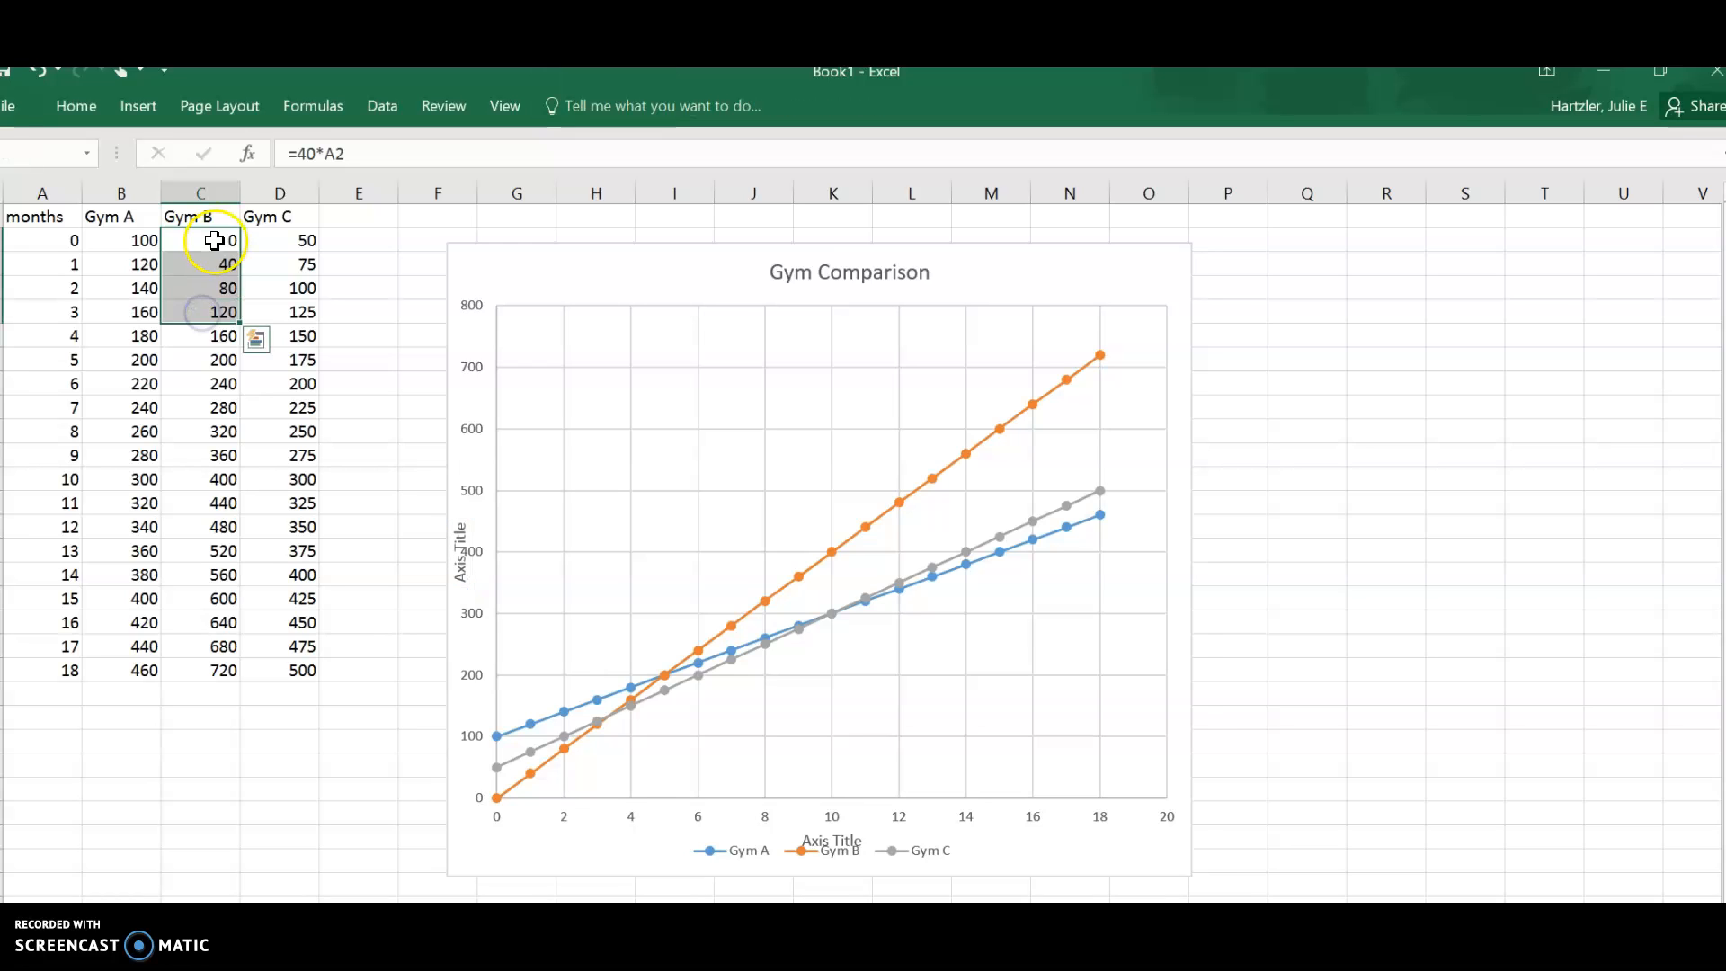
right_click(192, 263)
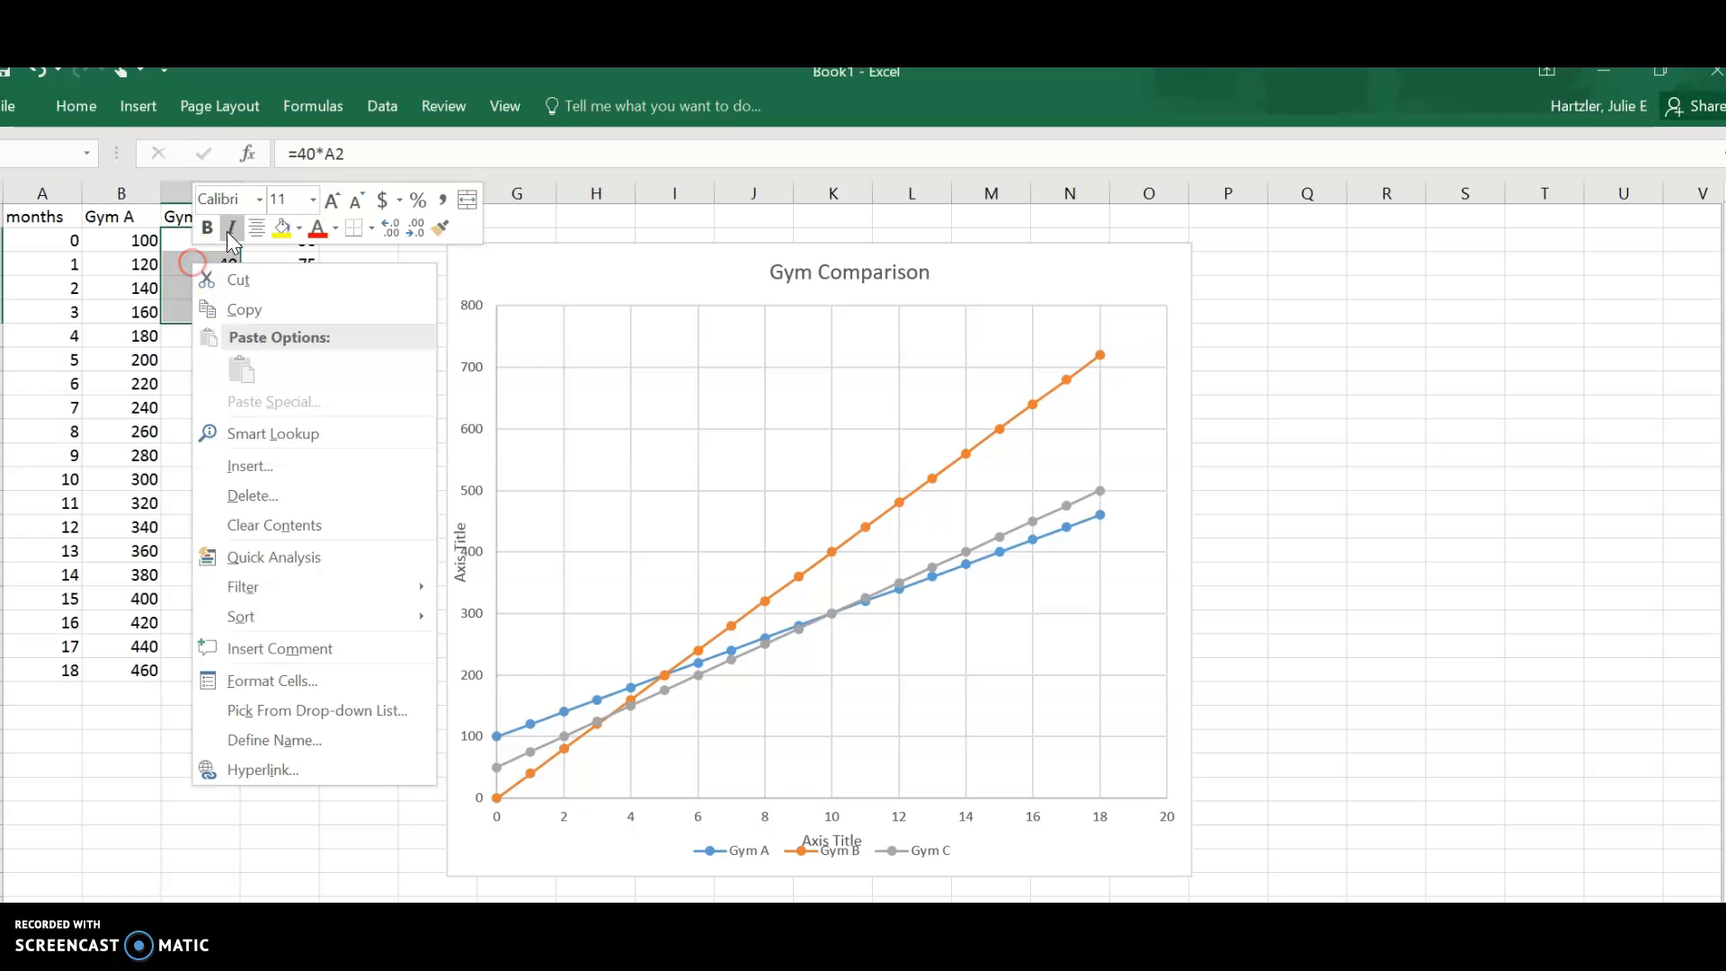
click(282, 226)
click(404, 359)
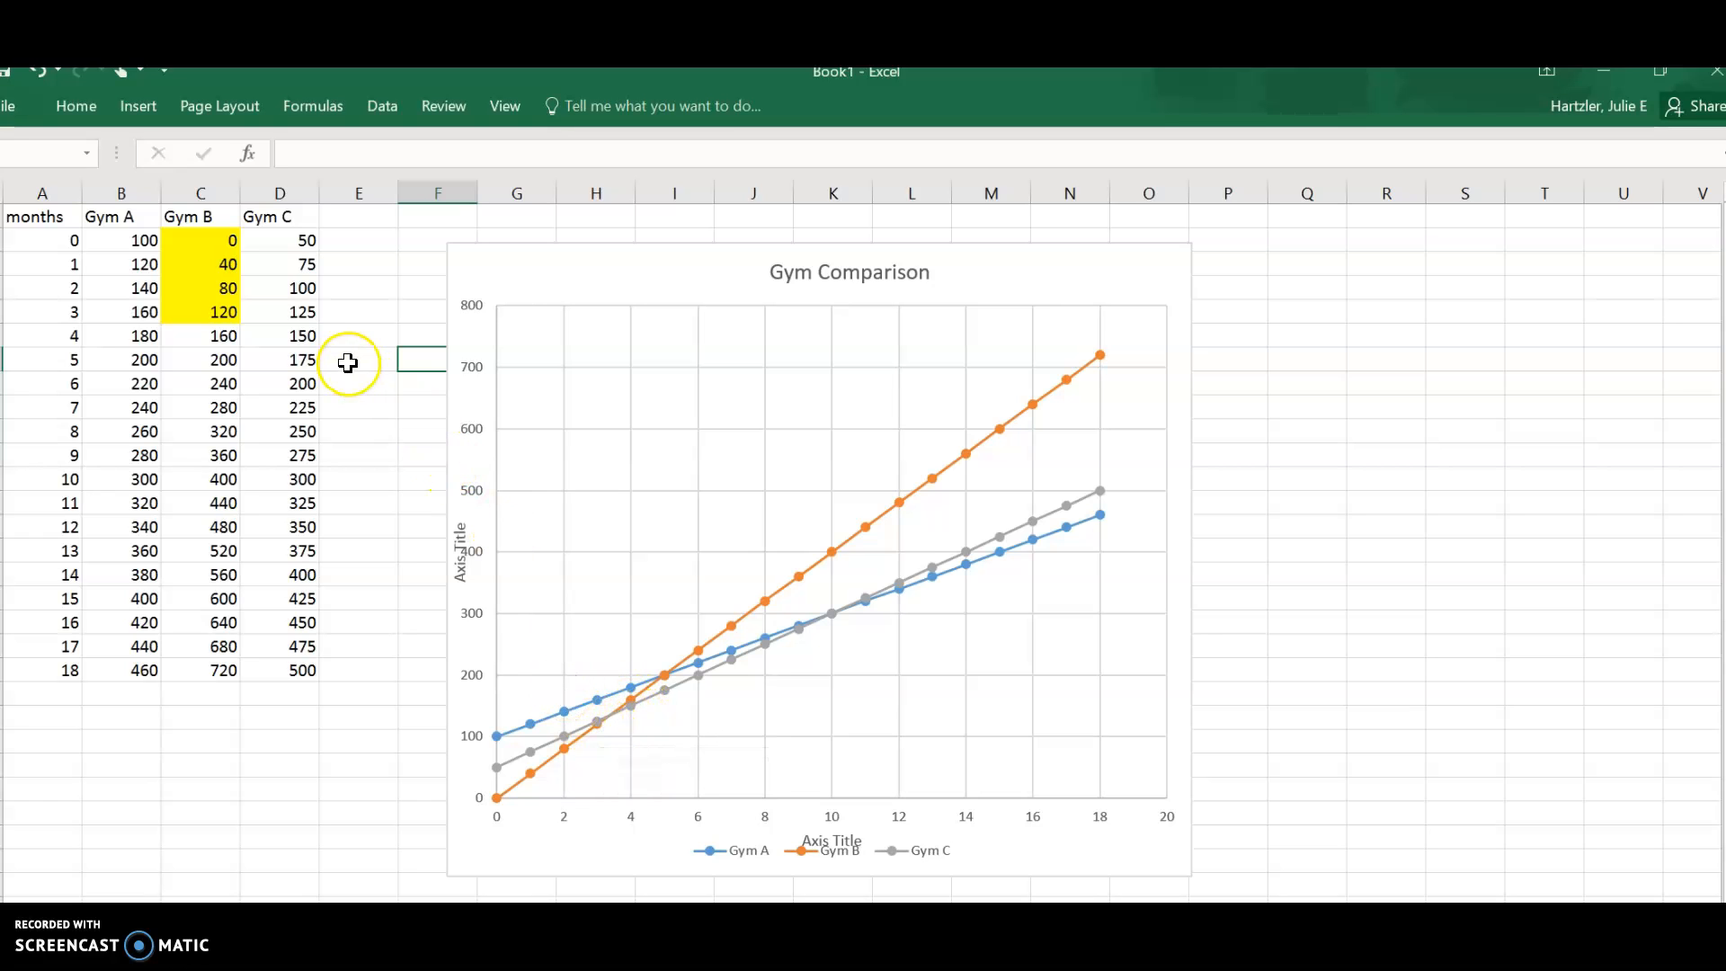
click(303, 335)
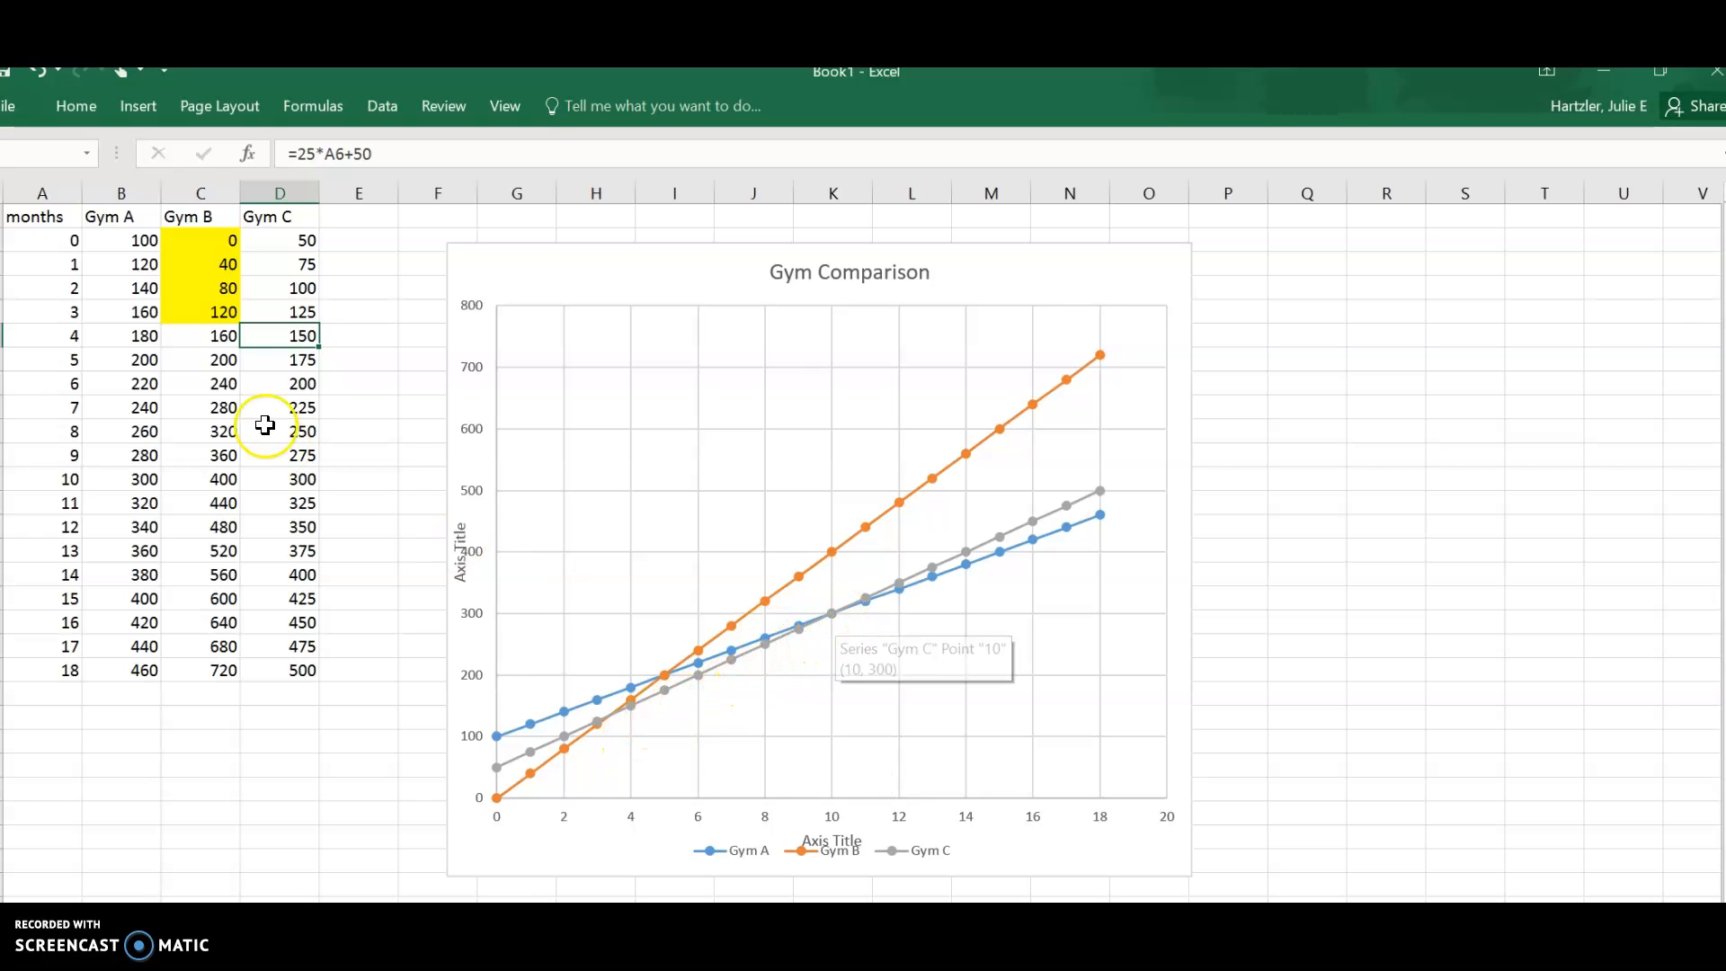
Format Gym C's month 4–10 costs (D6:D12, 150–300) with red font and light peach fill
double_click(285, 338)
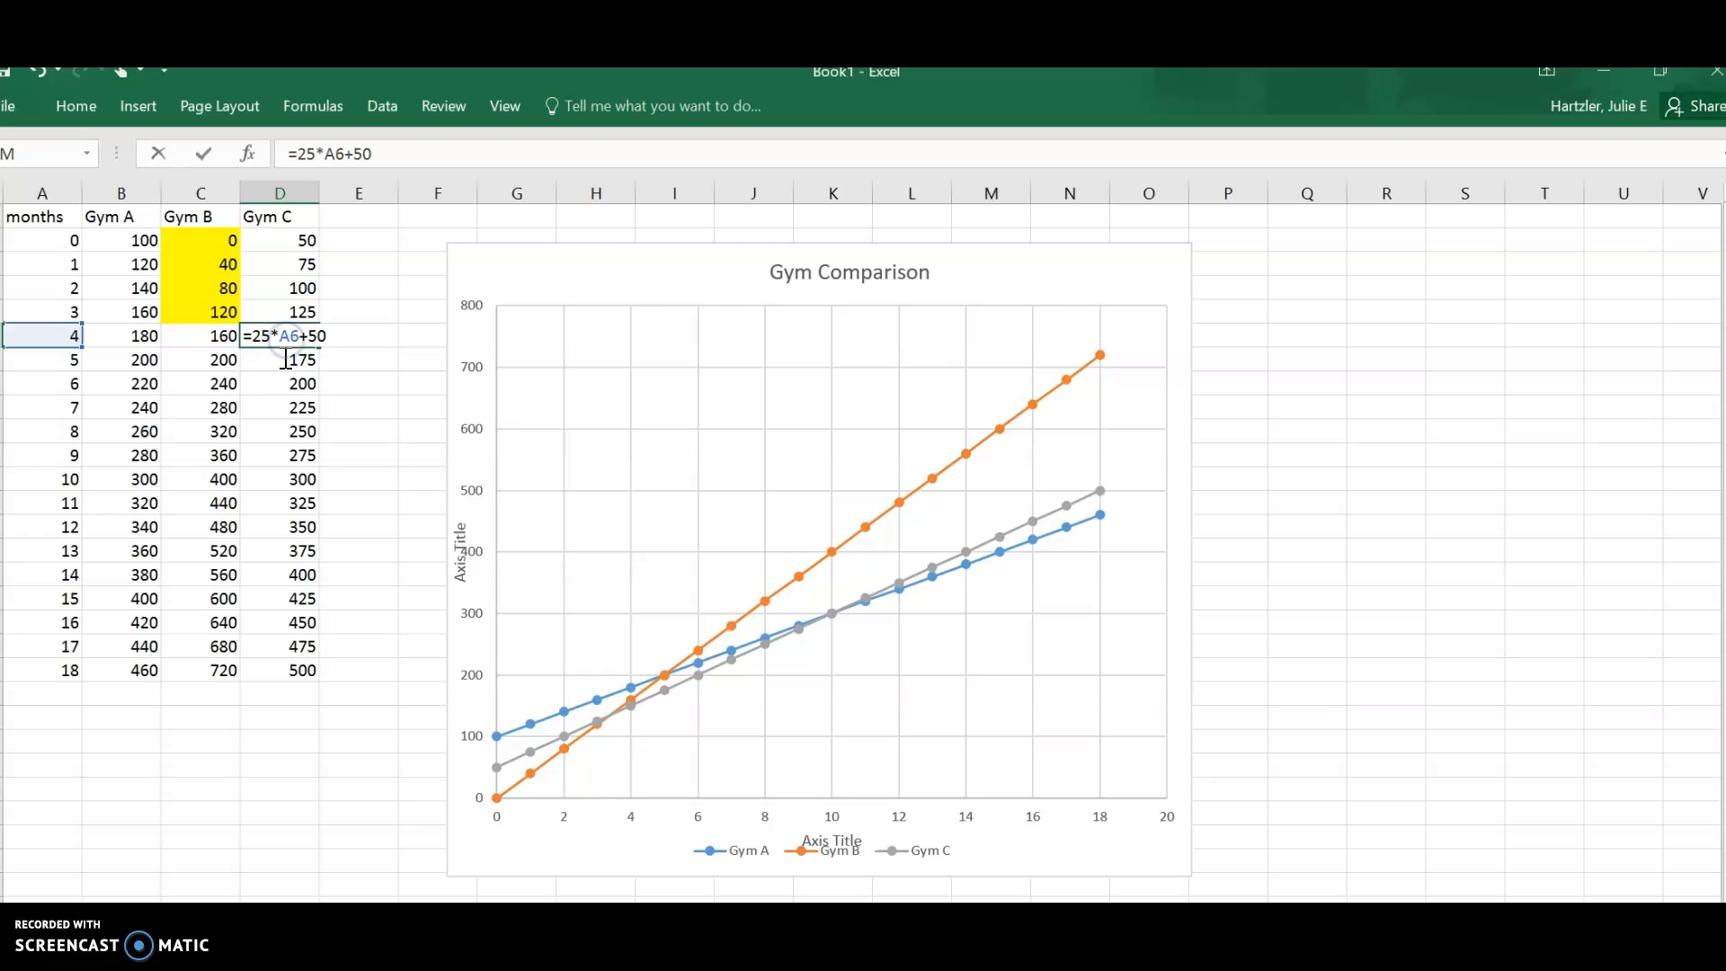
click(359, 363)
drag(297, 342, 288, 452)
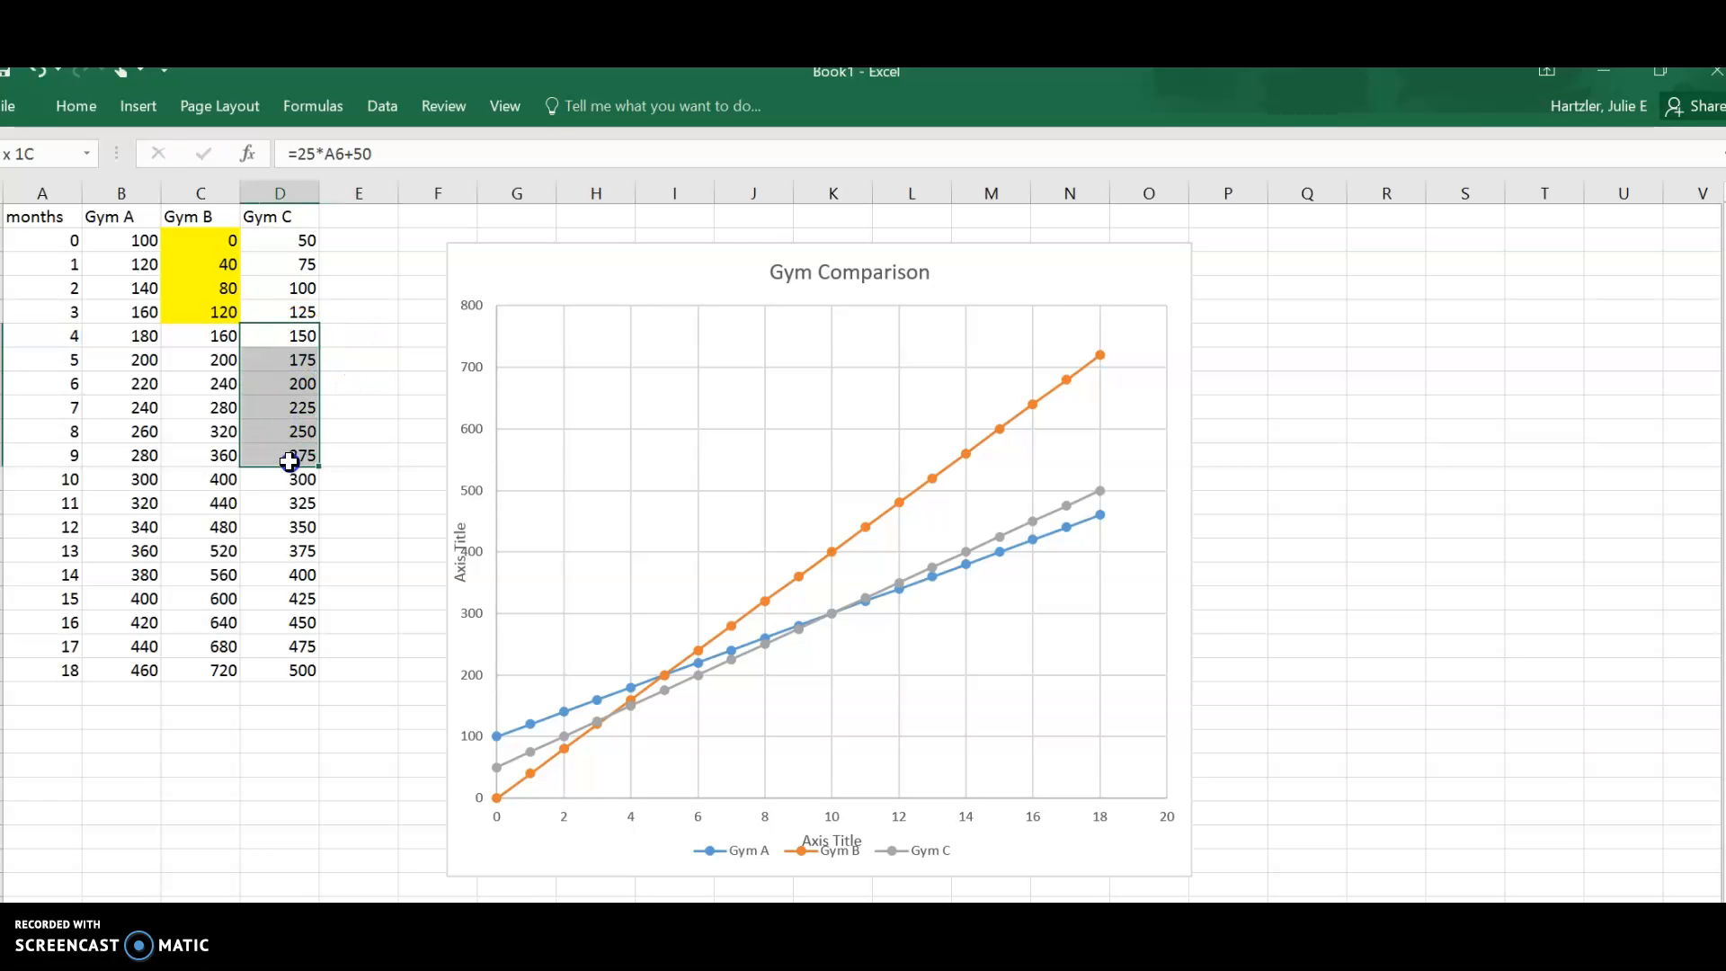
drag(287, 471, 288, 479)
right_click(286, 449)
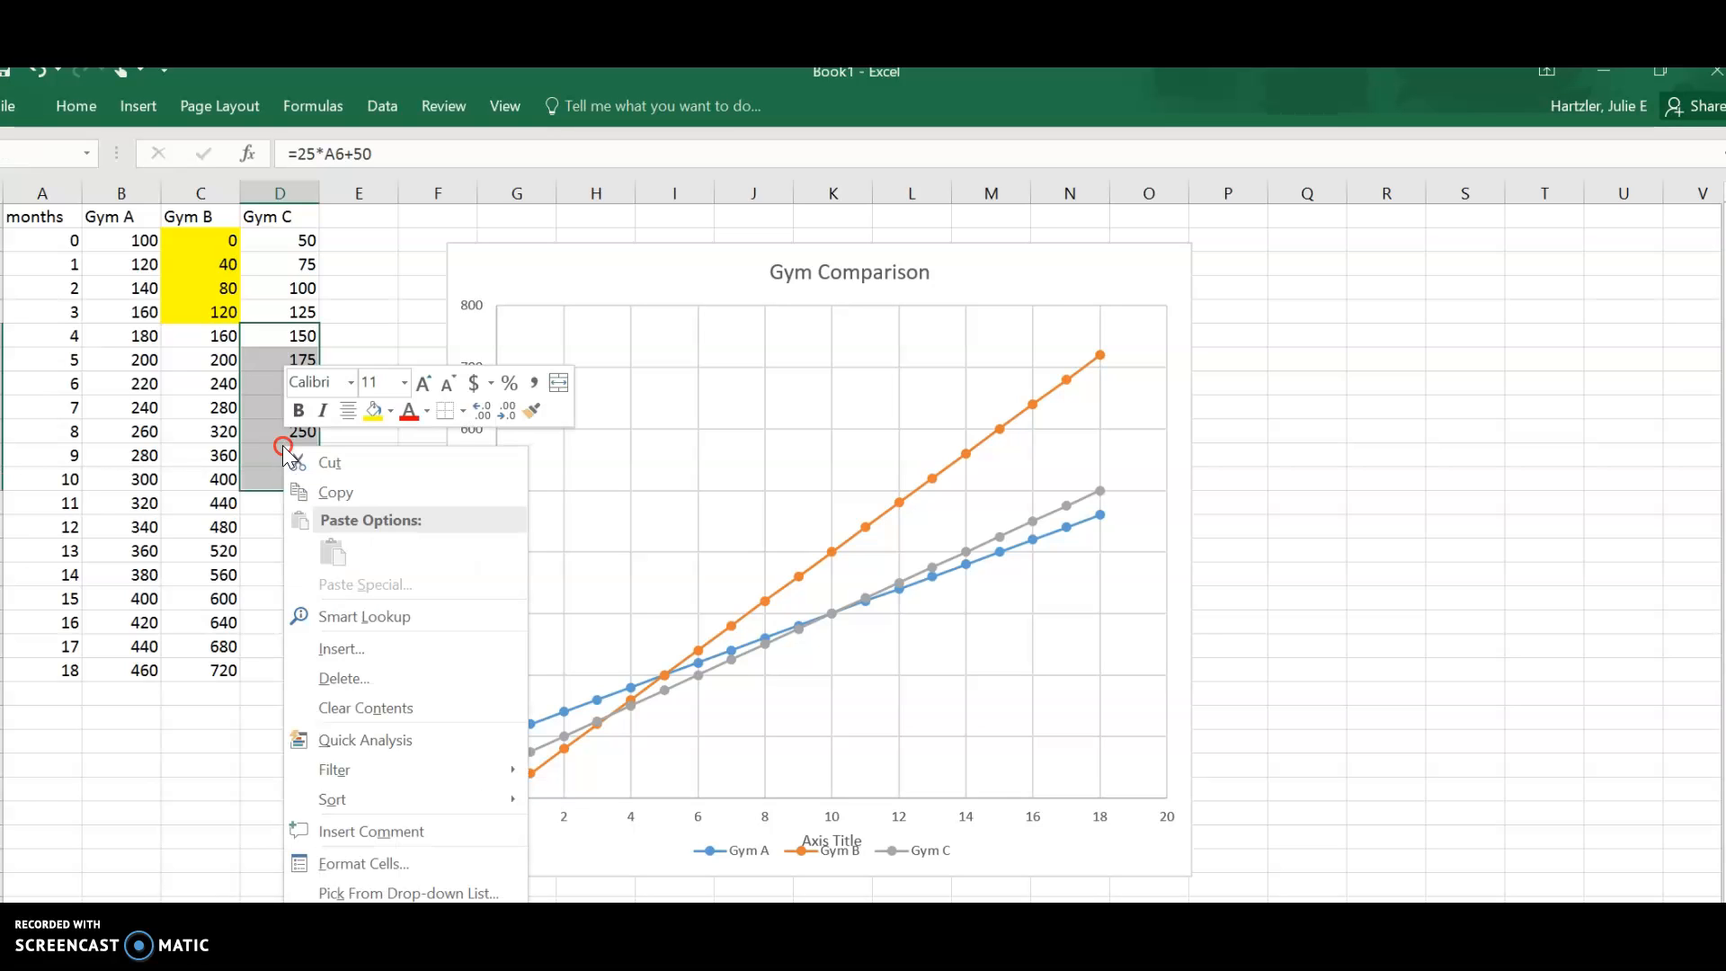
click(374, 415)
click(374, 414)
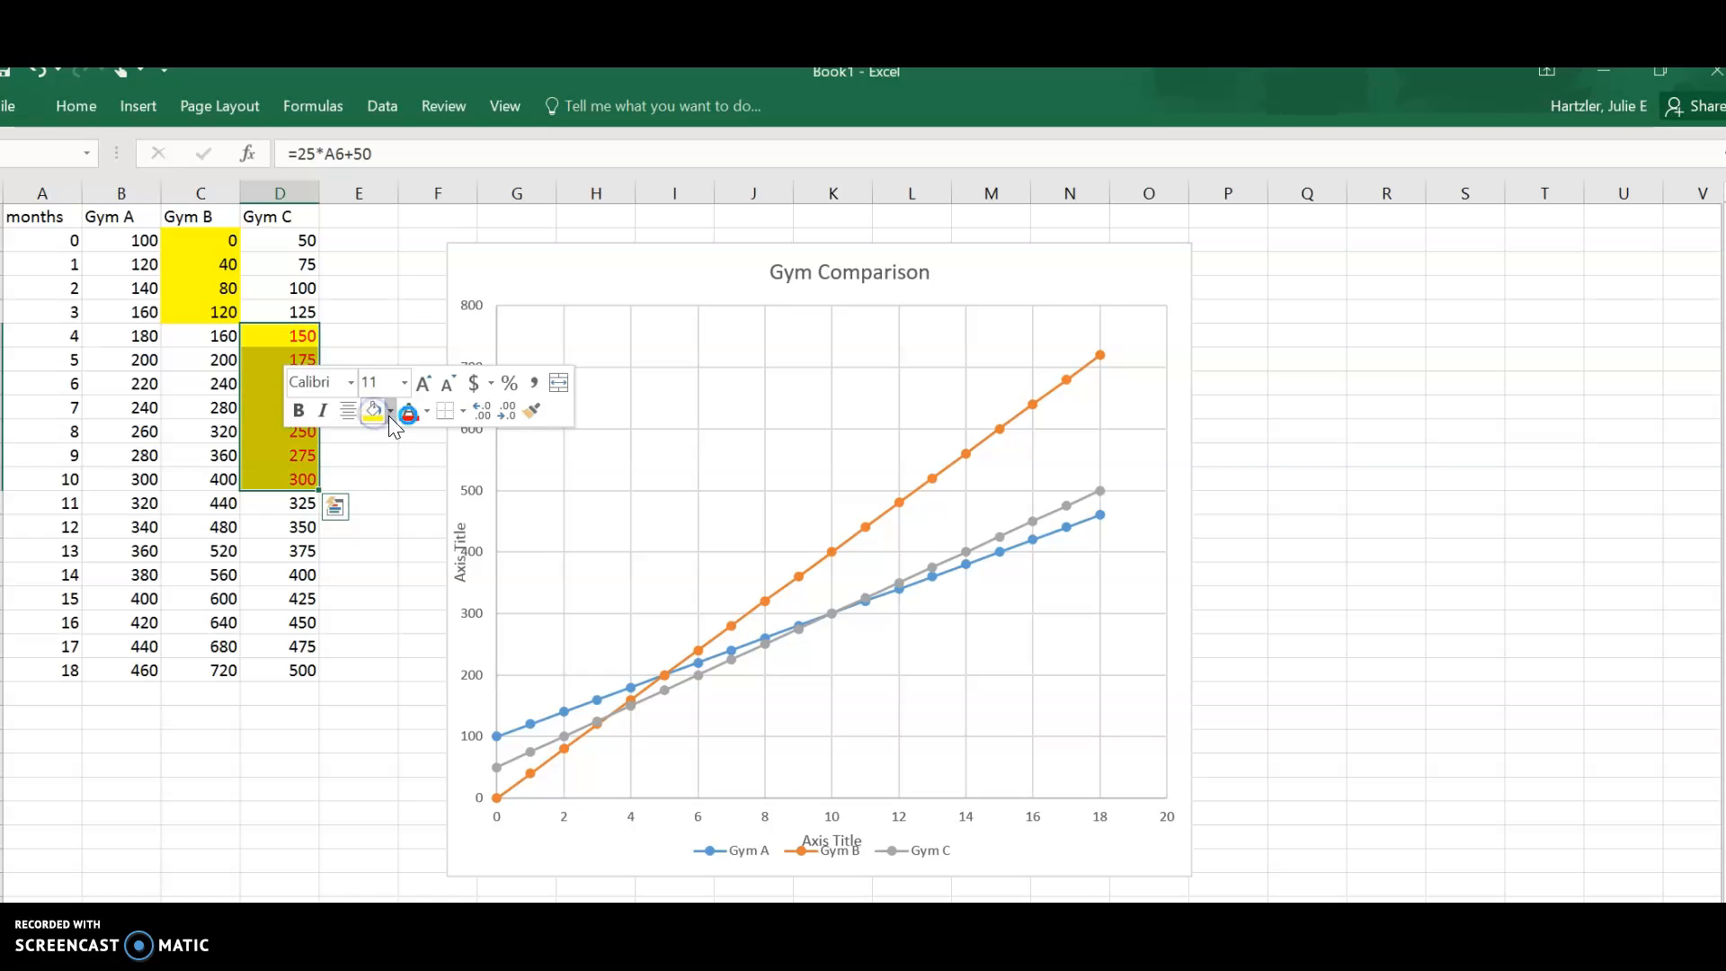
click(391, 412)
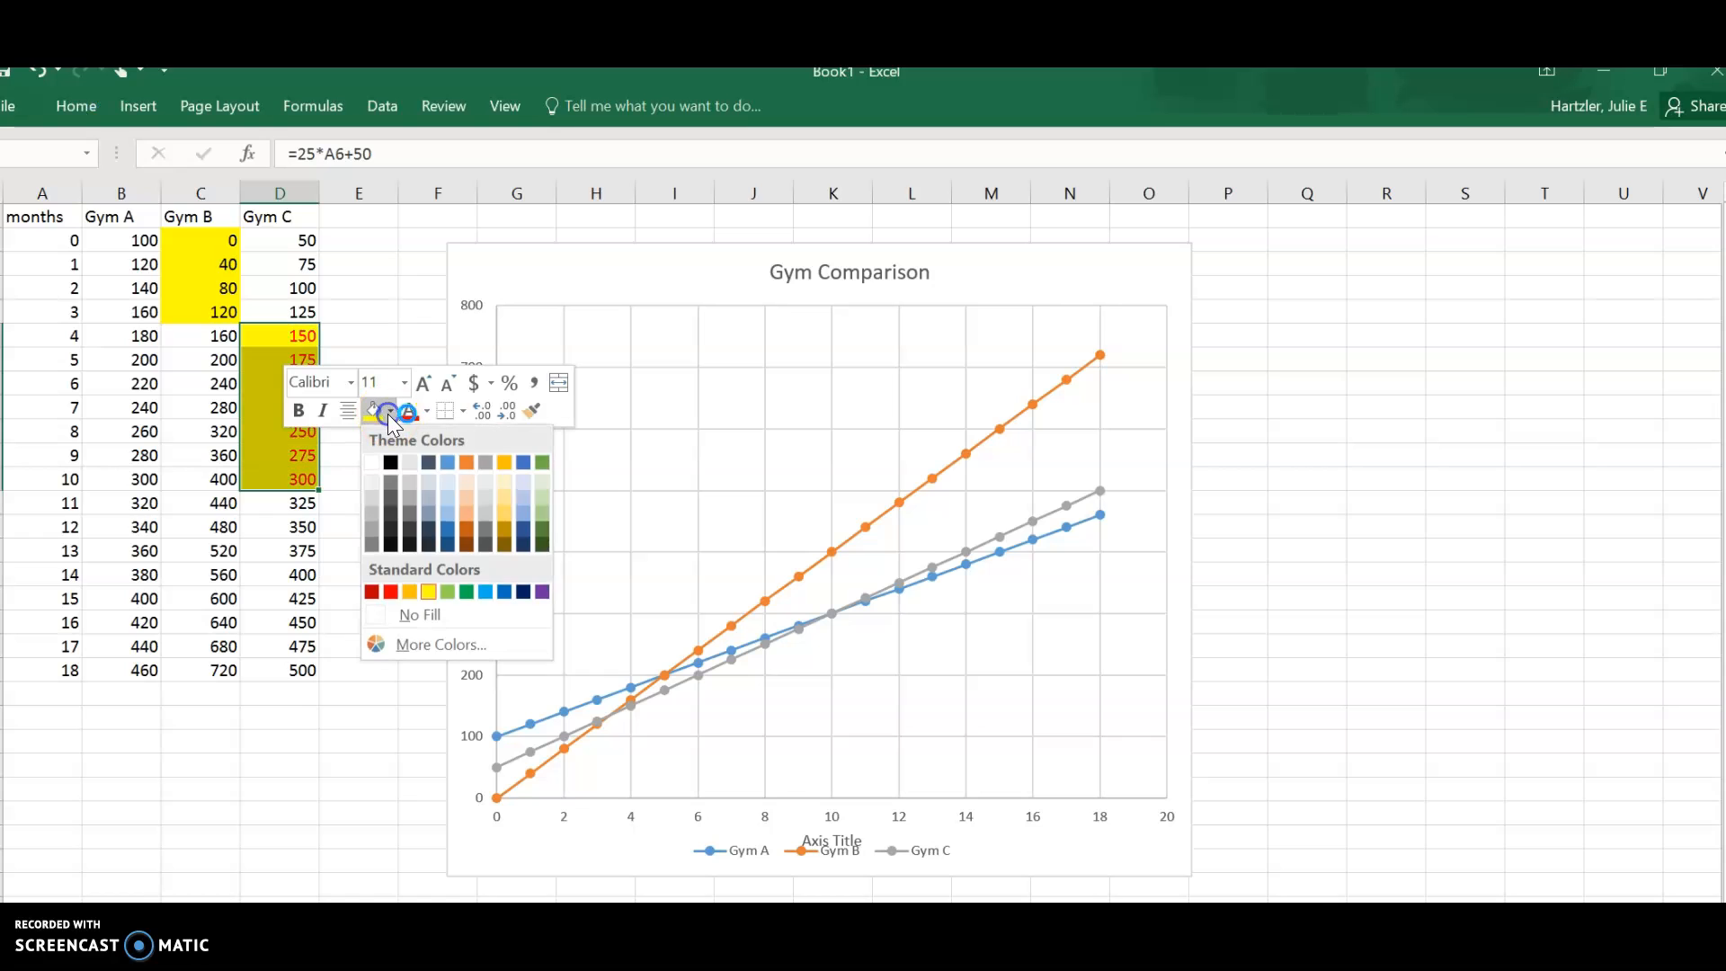
click(466, 485)
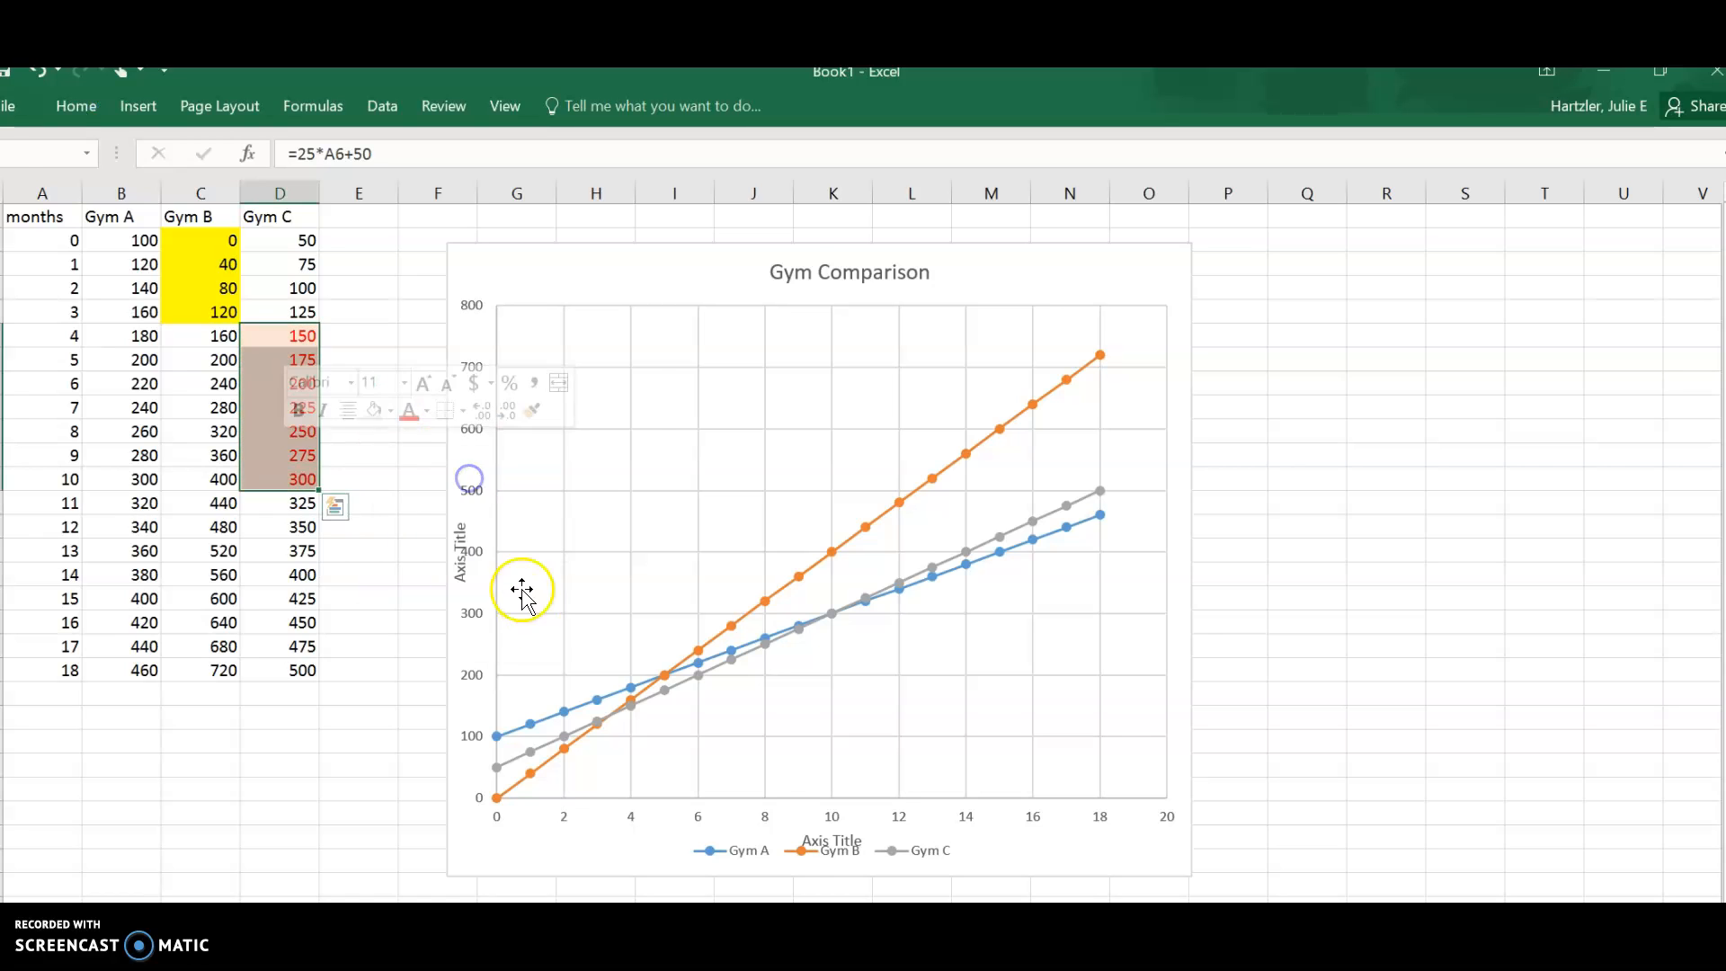
click(522, 588)
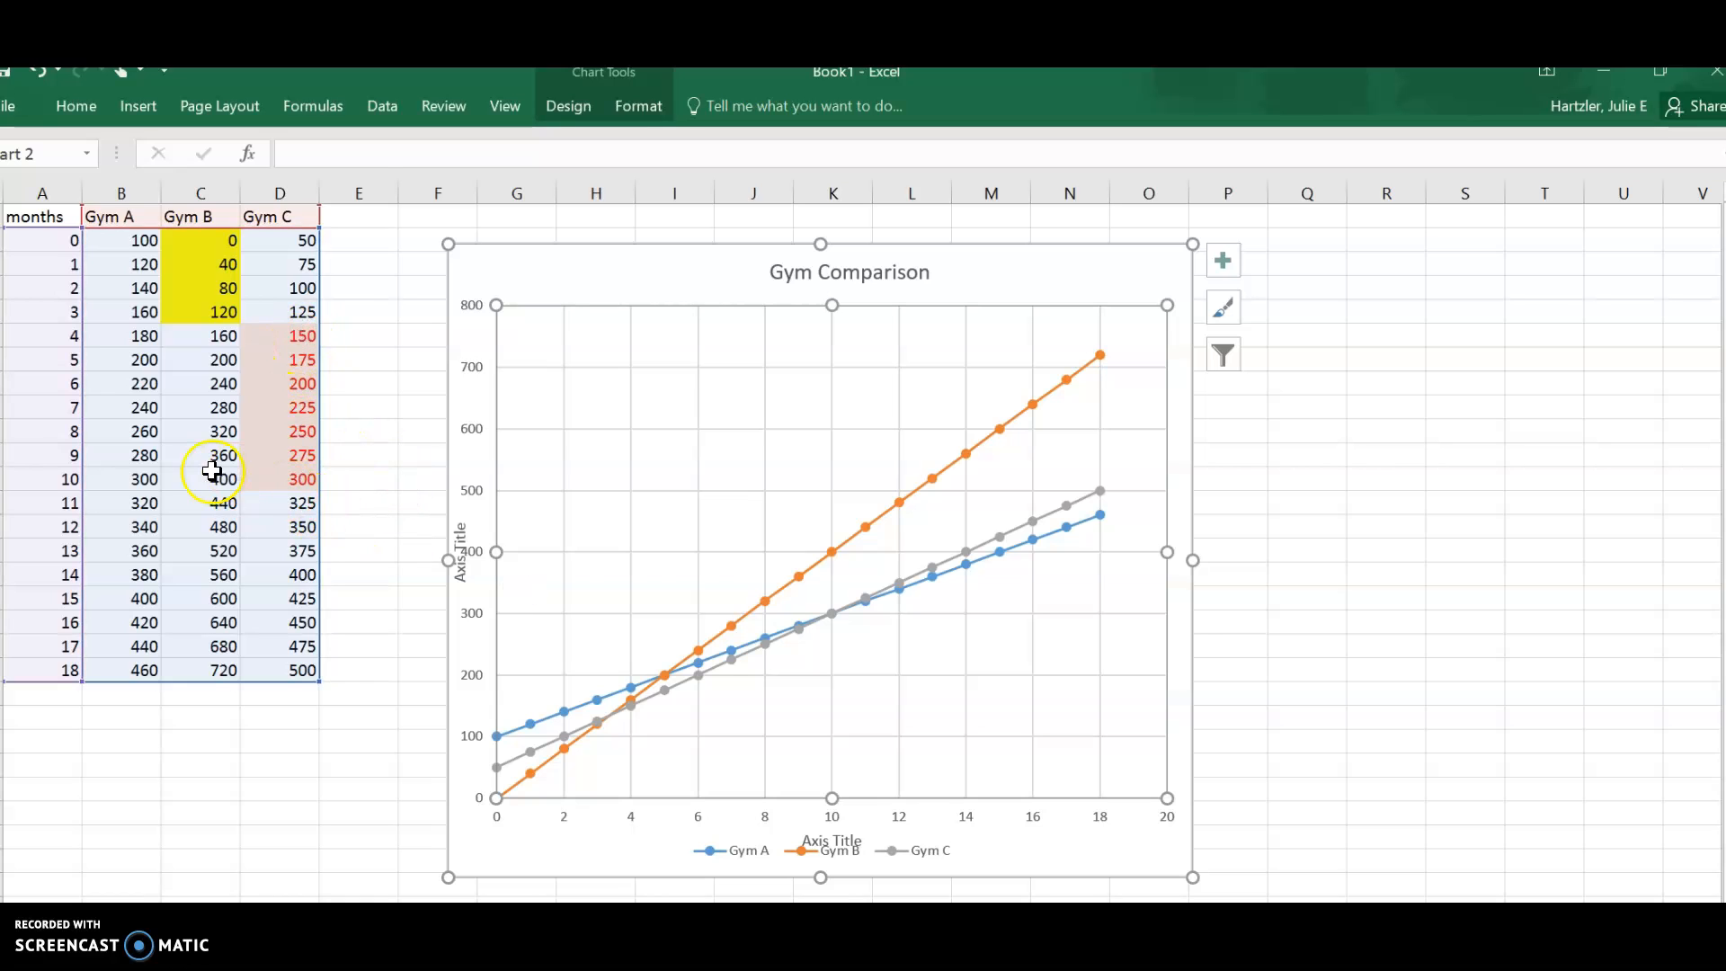
Apply the recent fill colour to the Gym A cost of 300
click(142, 478)
right_click(143, 480)
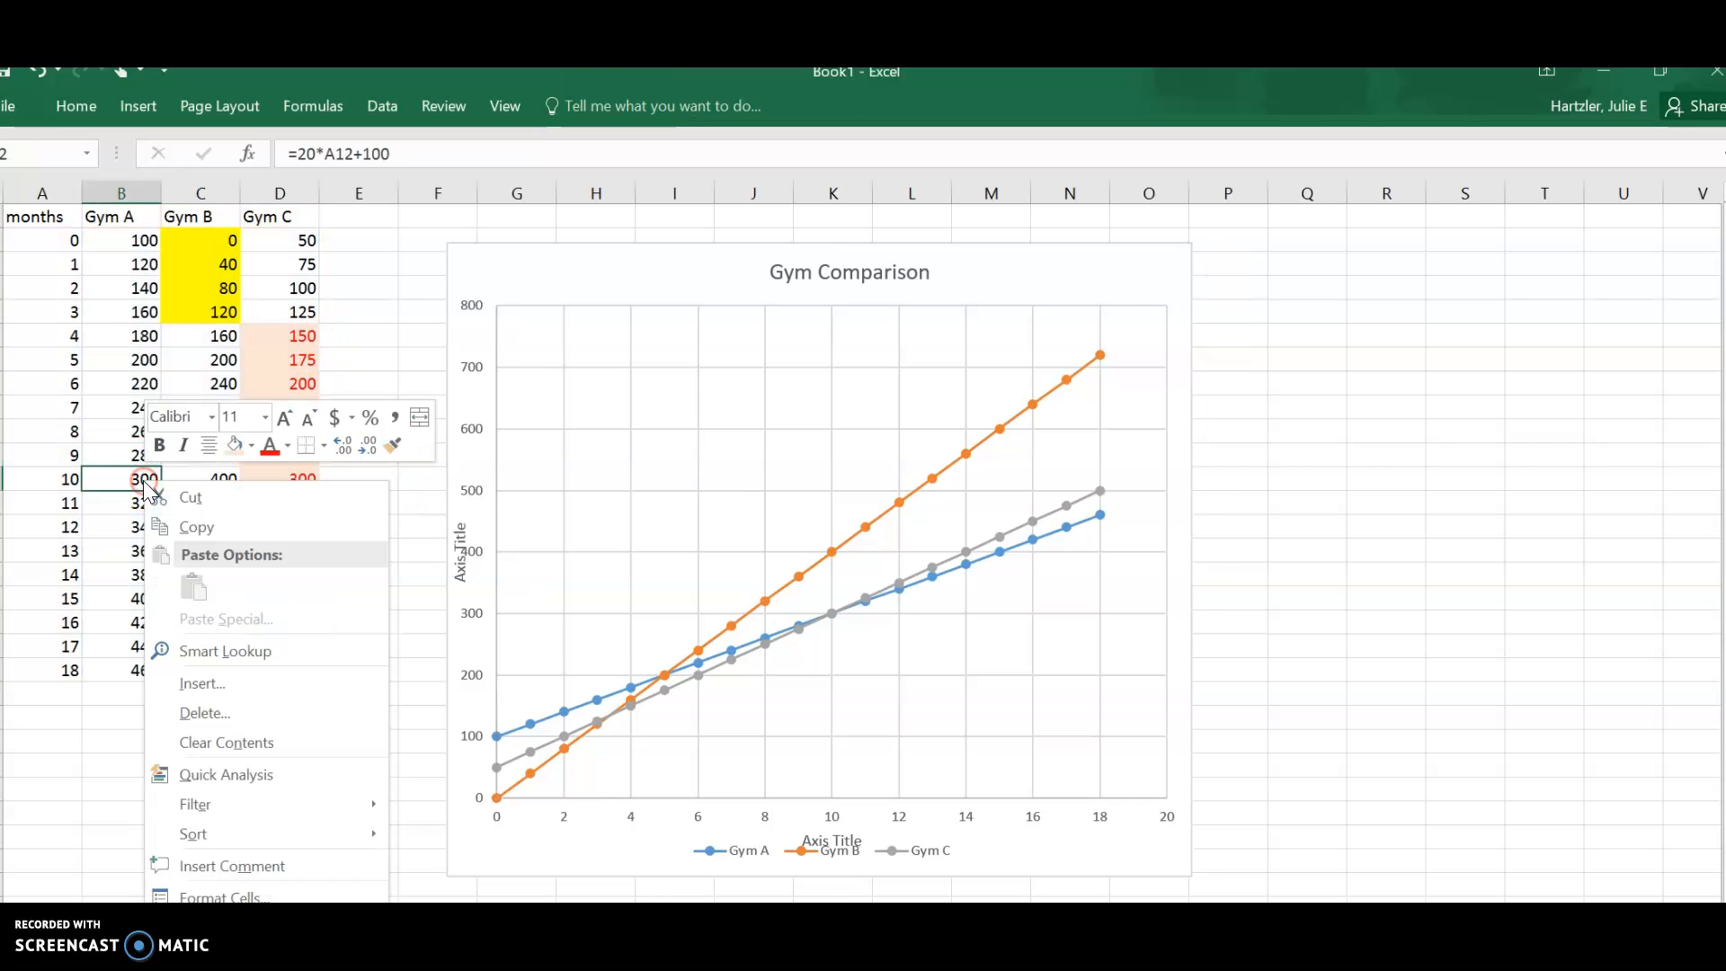
click(239, 446)
click(421, 550)
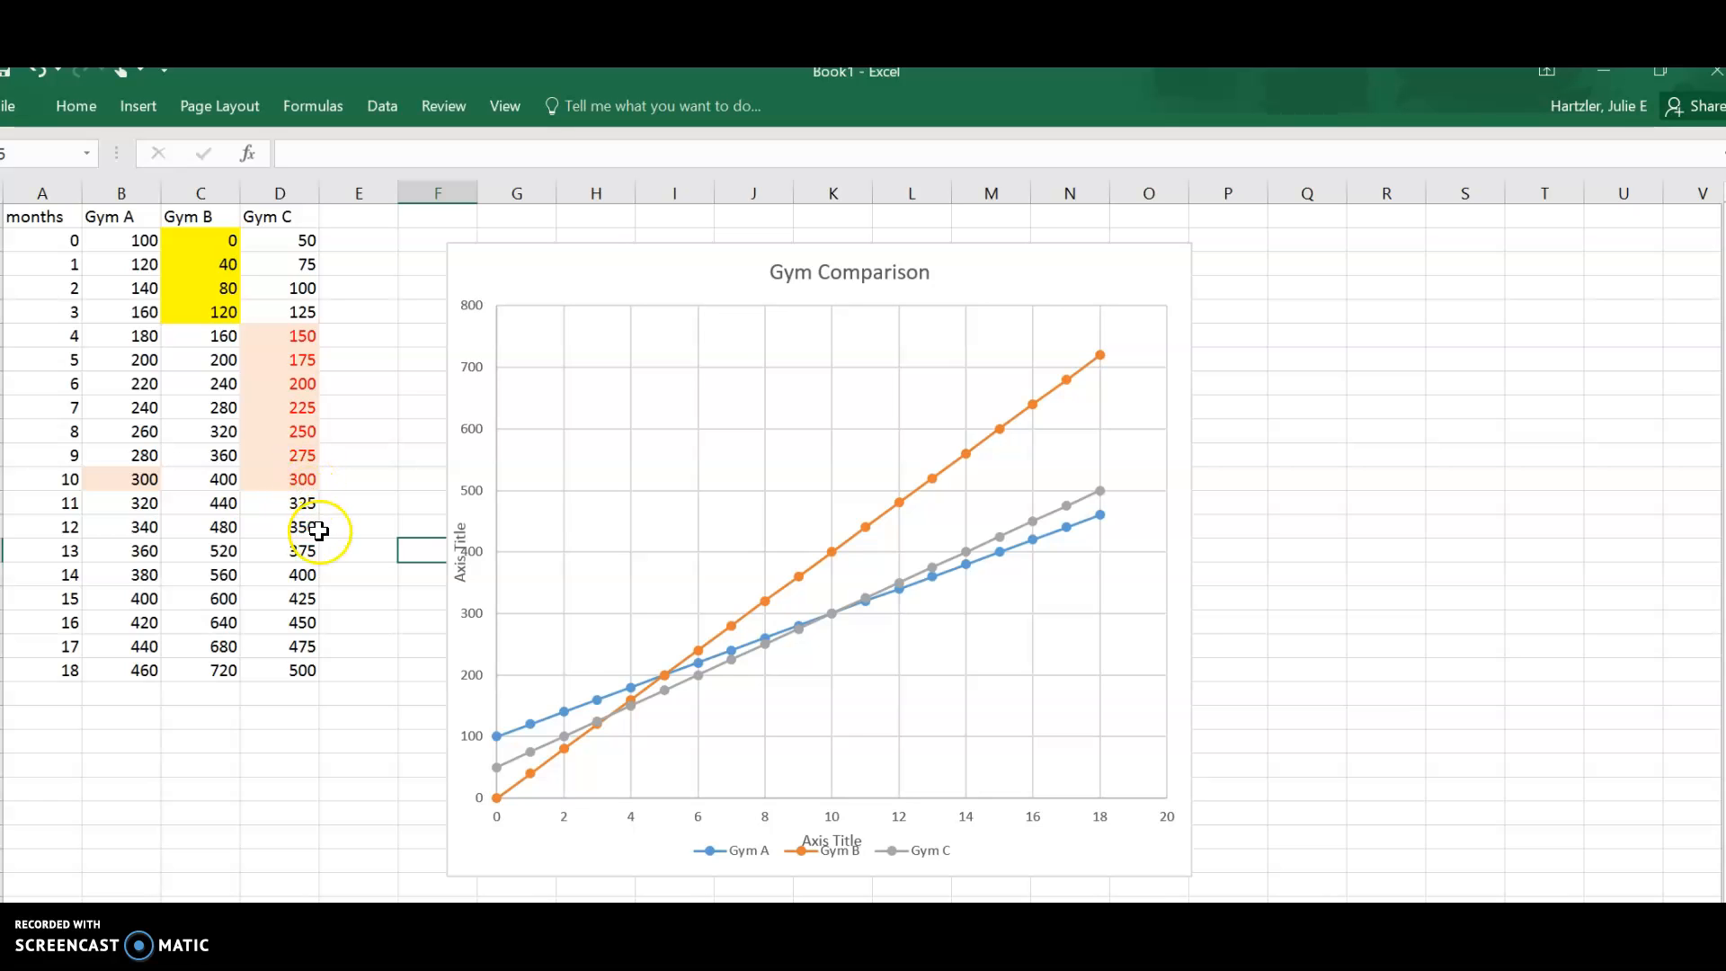
Fill the Gym A costs for months 10–17 (300–440) light blue
click(142, 483)
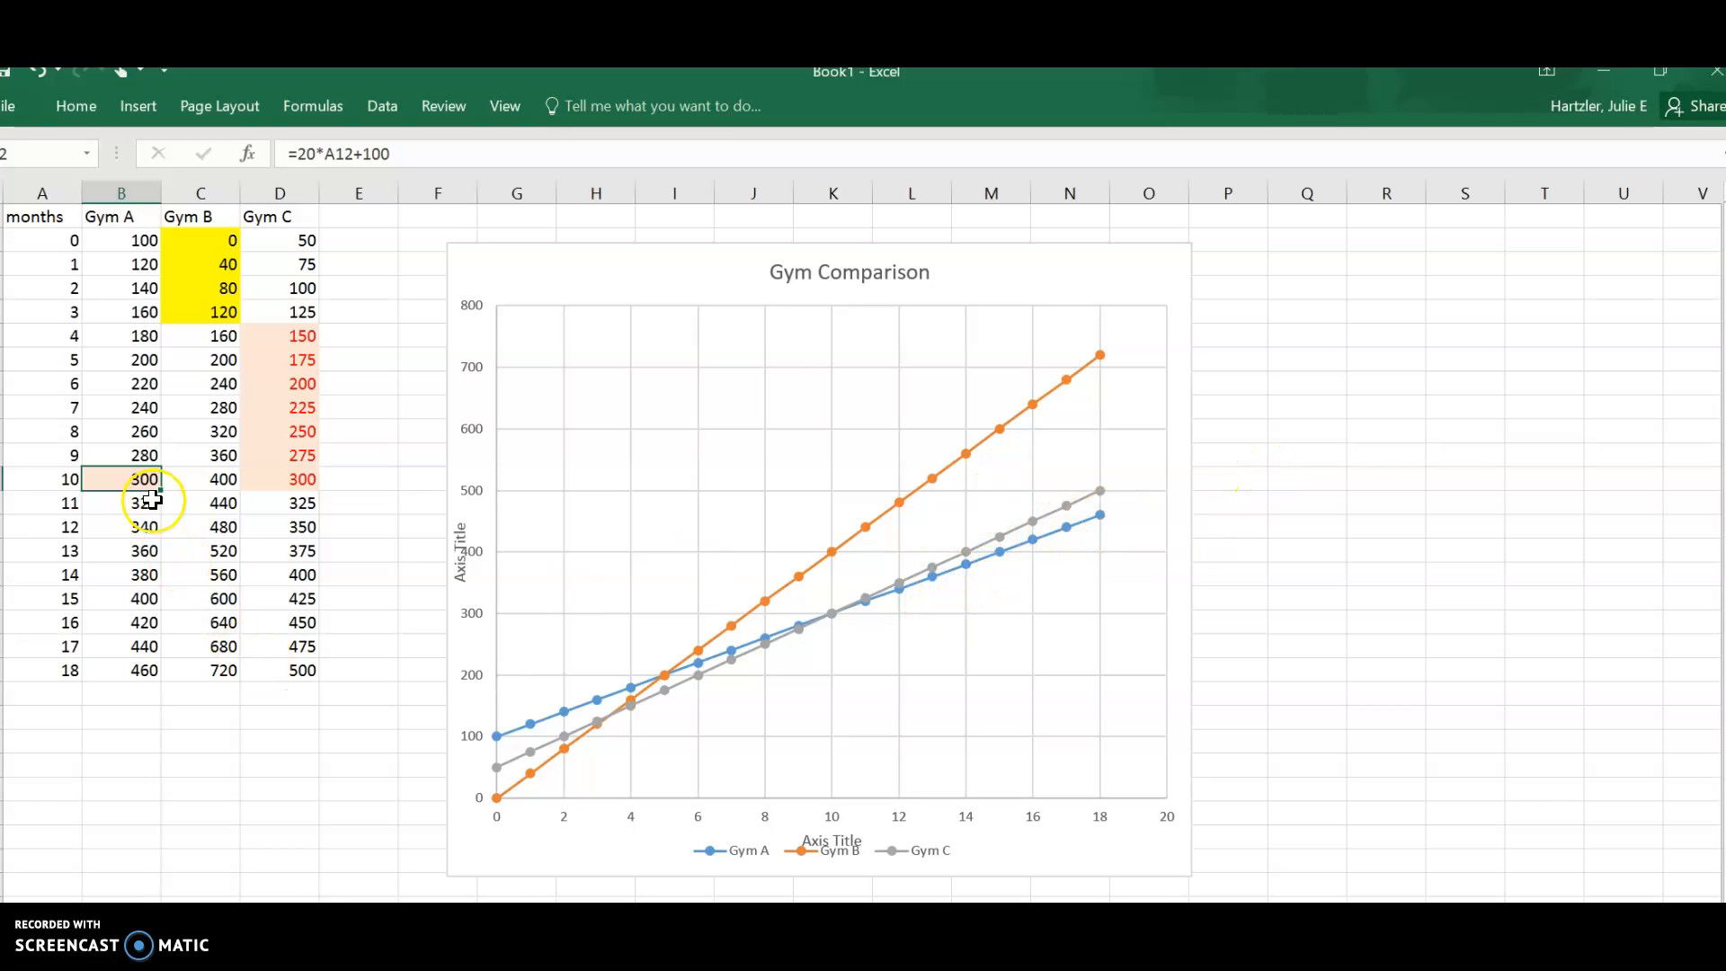
mouse_move(110, 519)
mouse_down()
mouse_move(85, 671)
mouse_move(113, 646)
mouse_up()
right_click(126, 554)
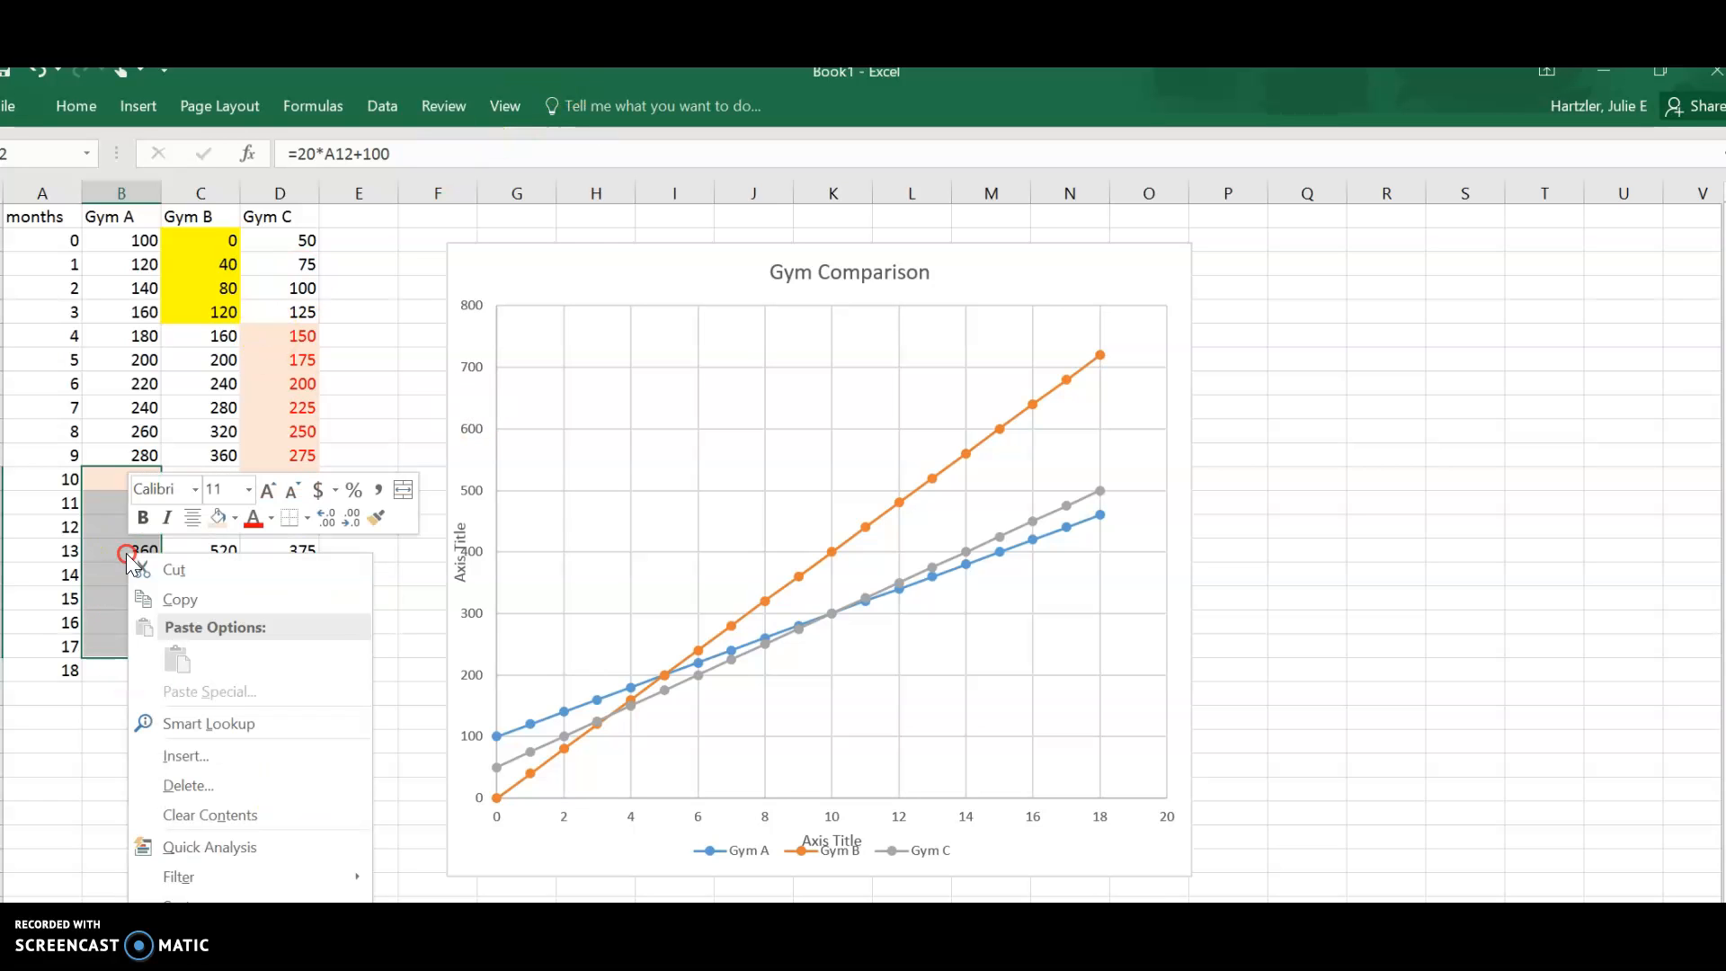
click(232, 517)
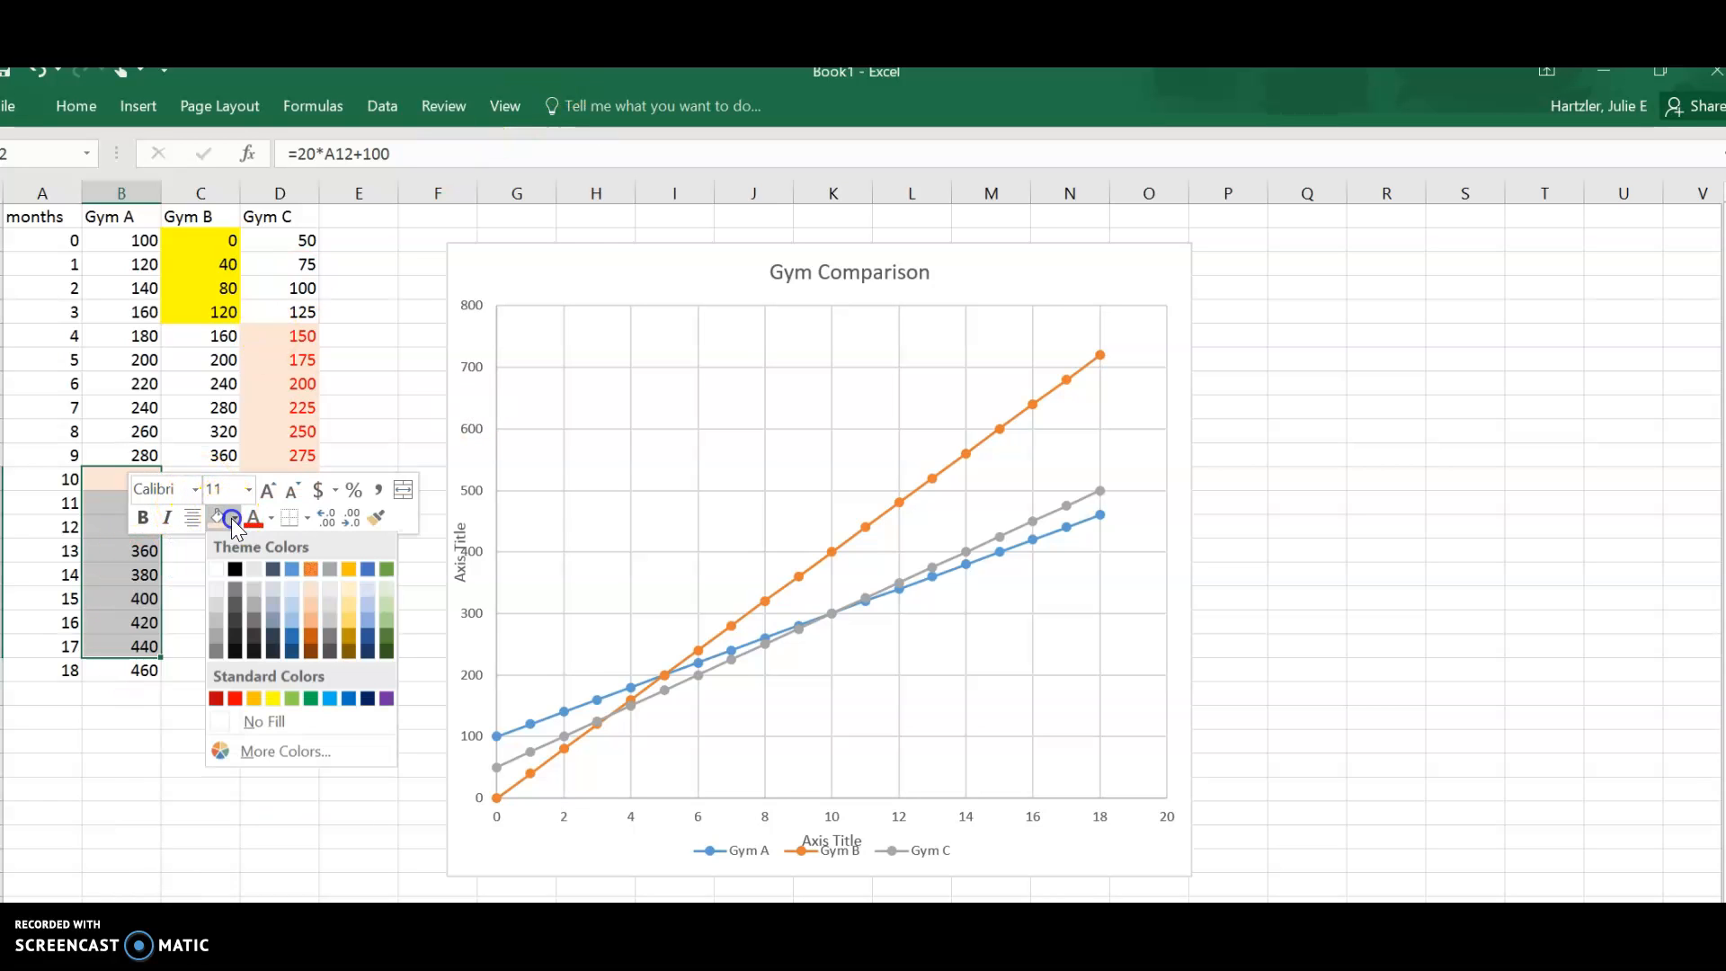
click(292, 604)
drag(297, 574, 425, 637)
click(425, 636)
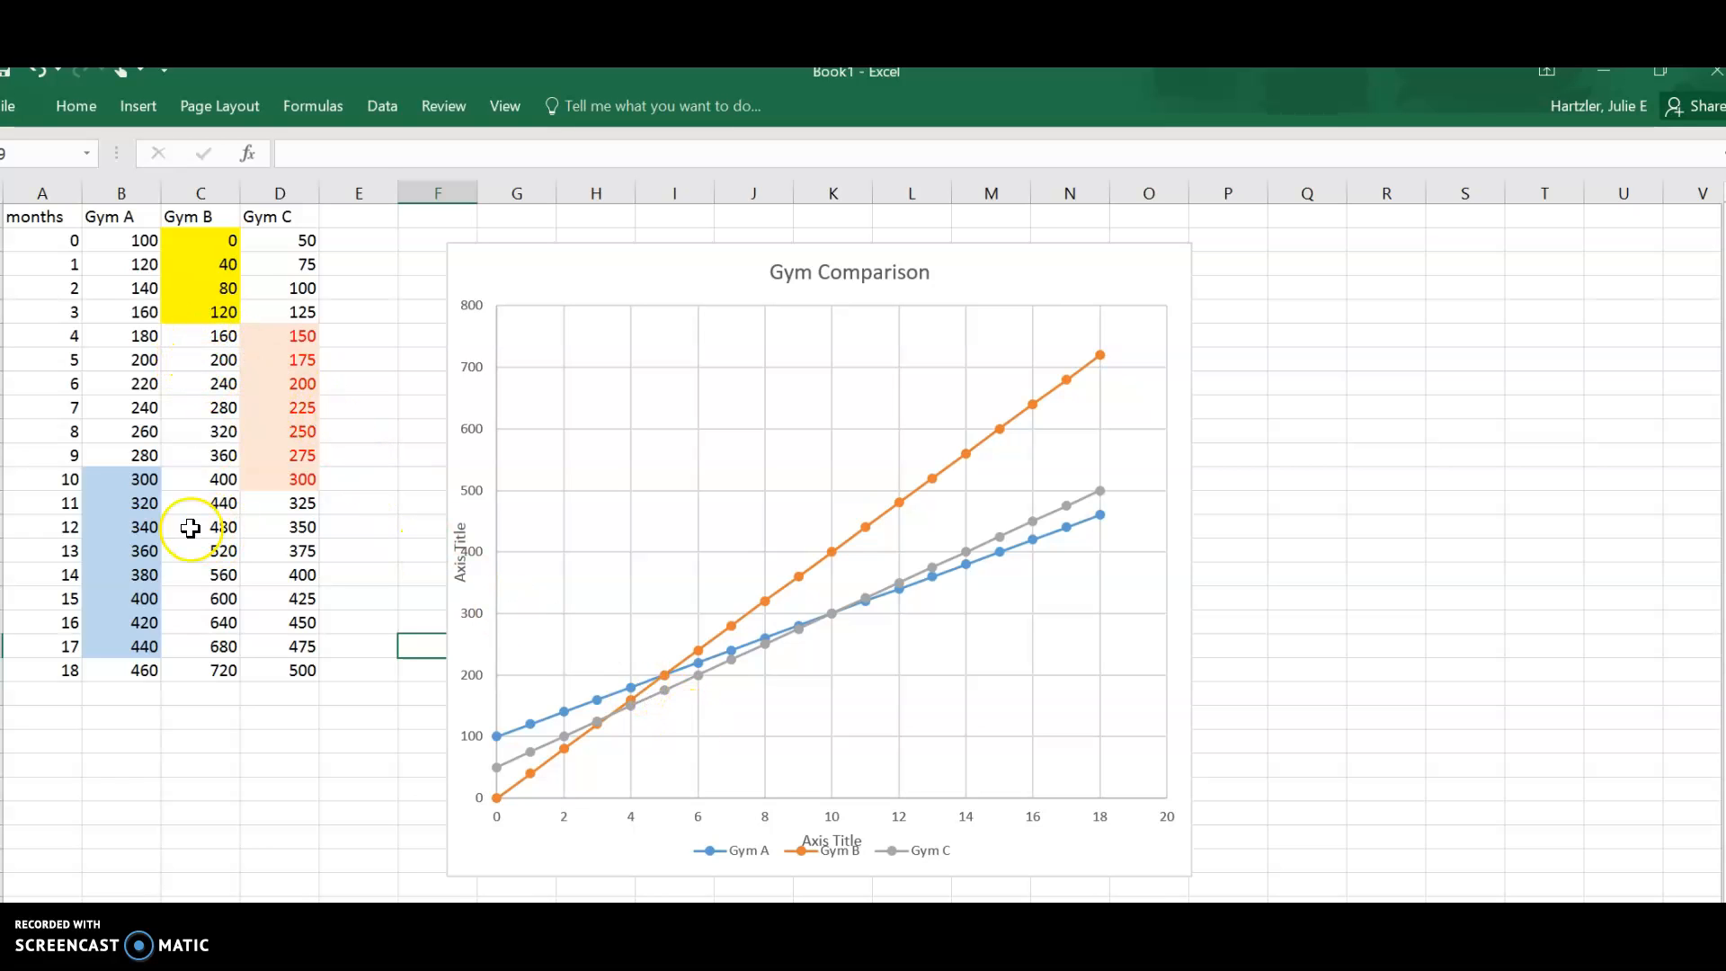
click(126, 485)
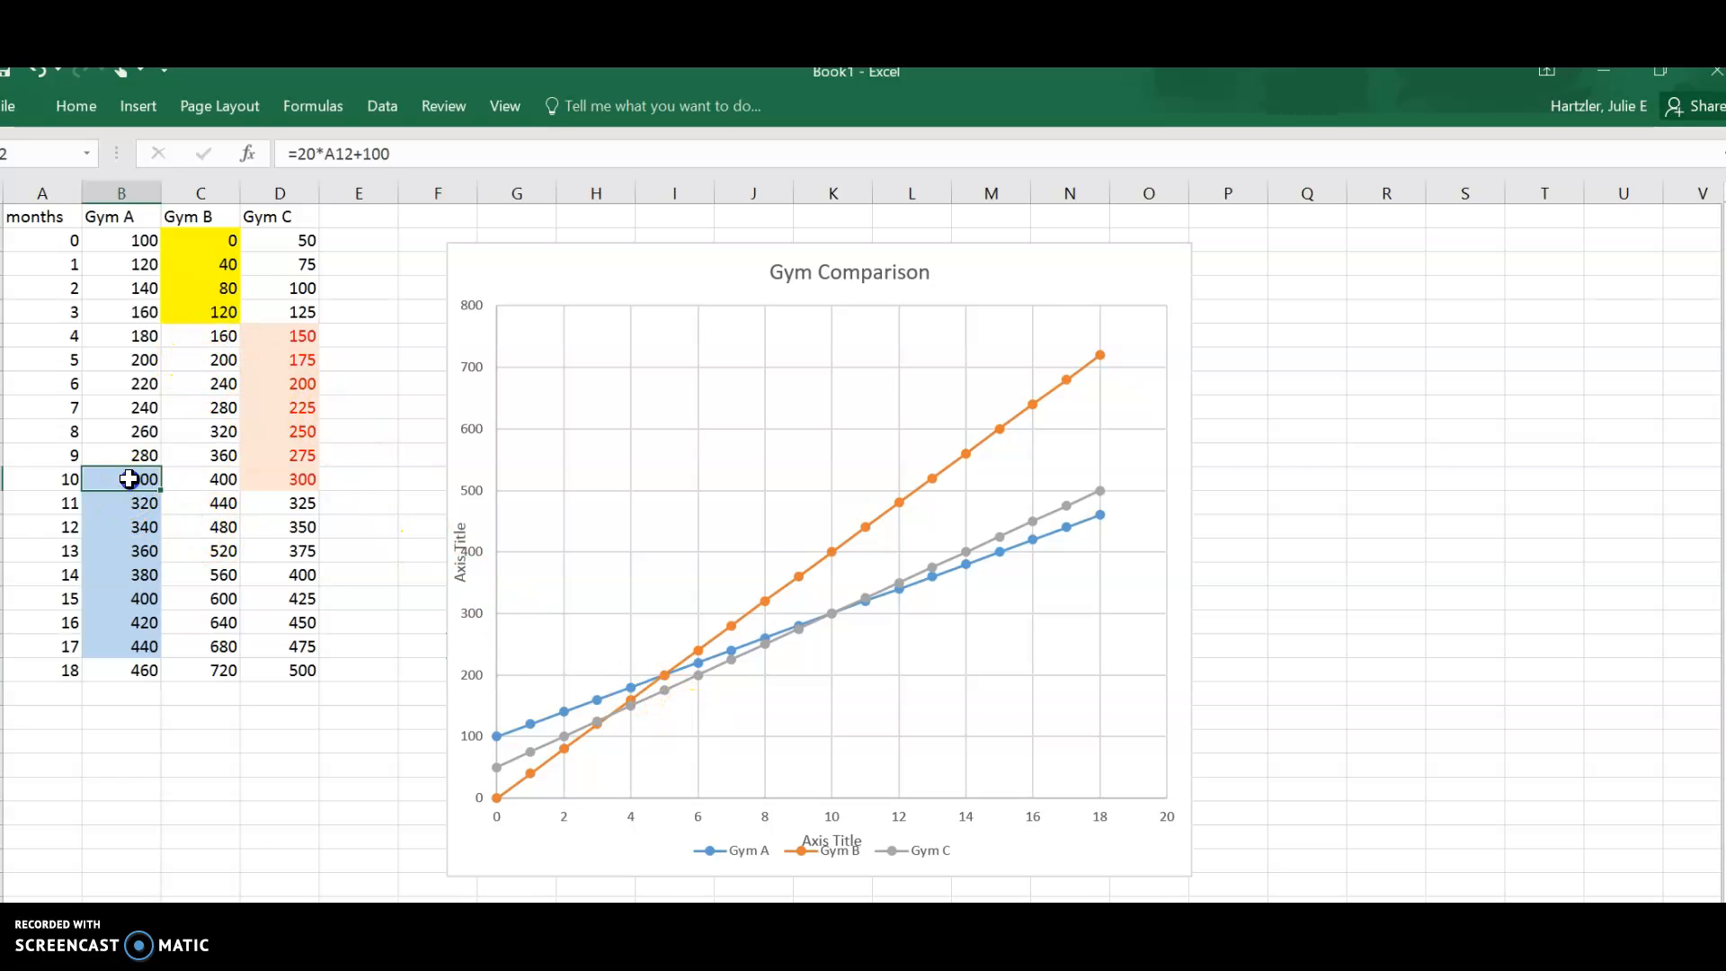
click(297, 481)
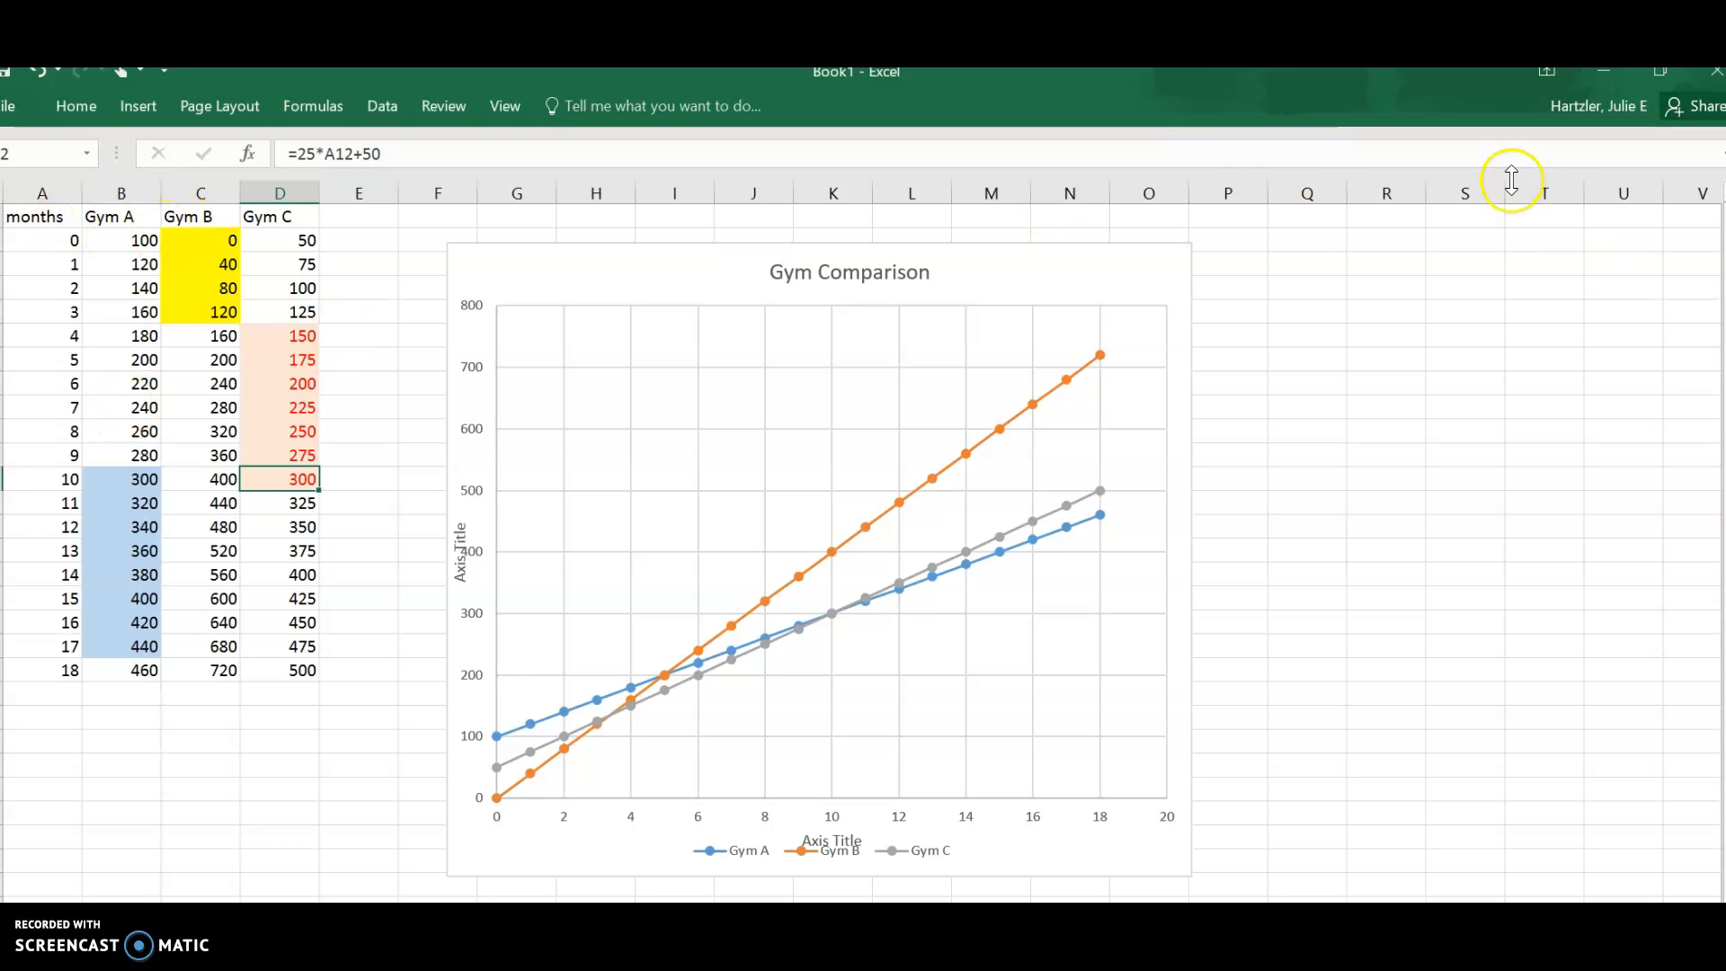
Close the Excel workbook and choose Don't Save
click(1715, 71)
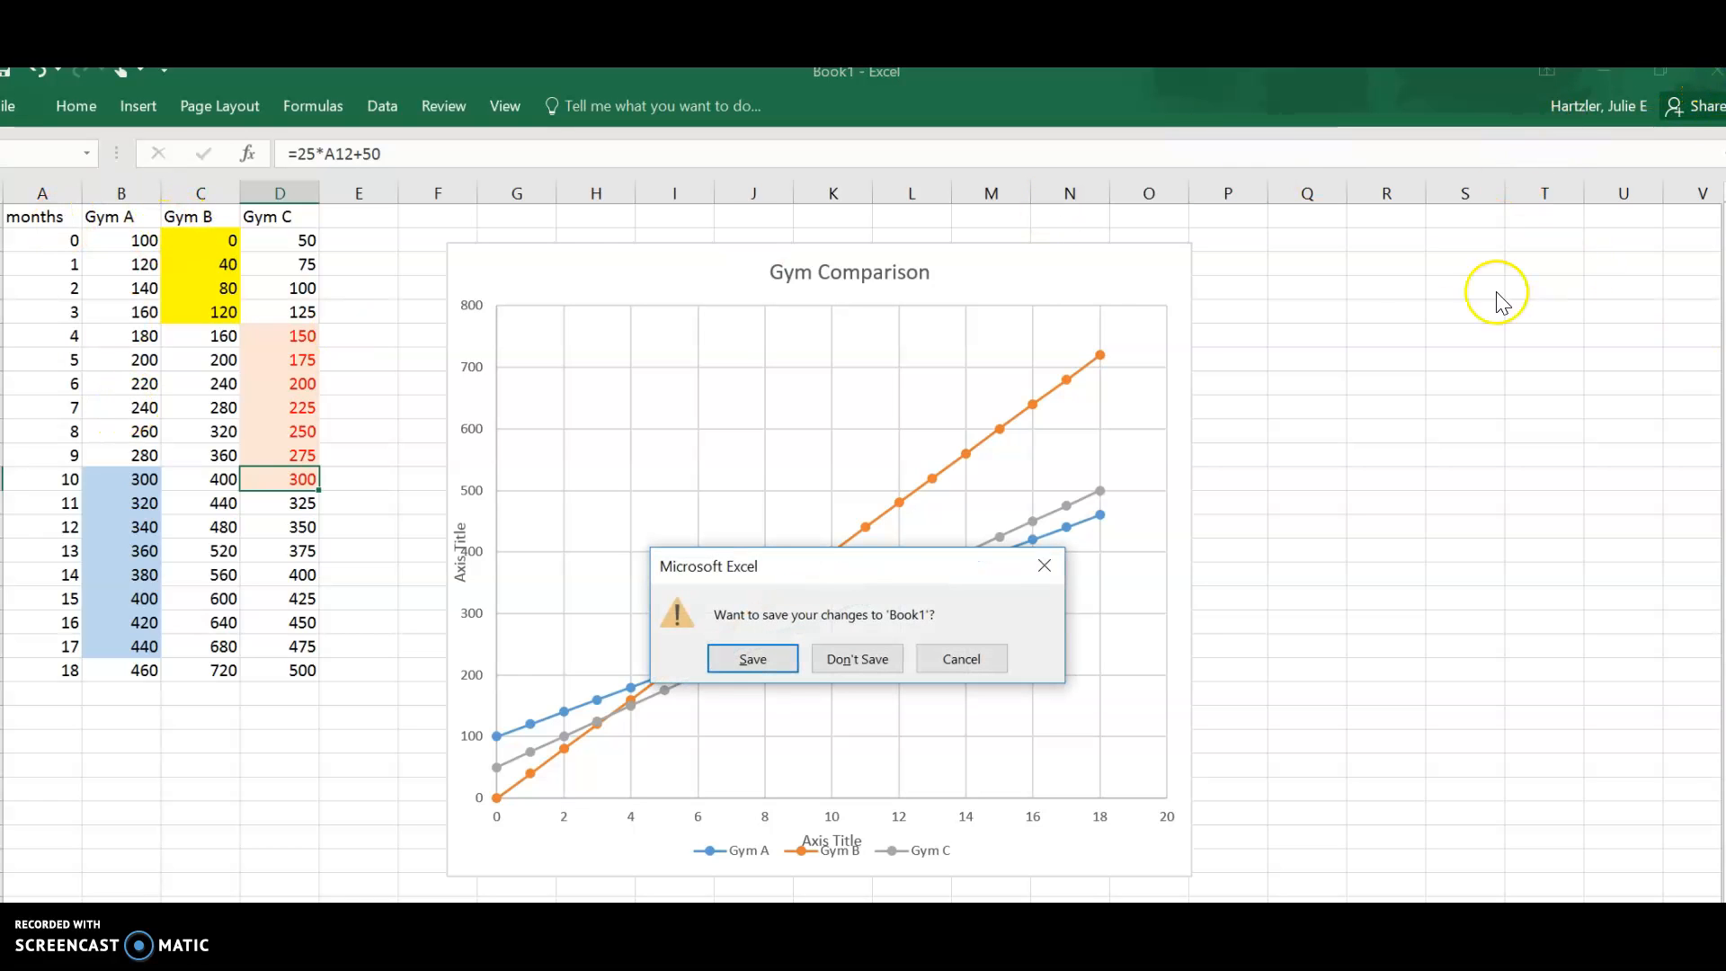
click(870, 657)
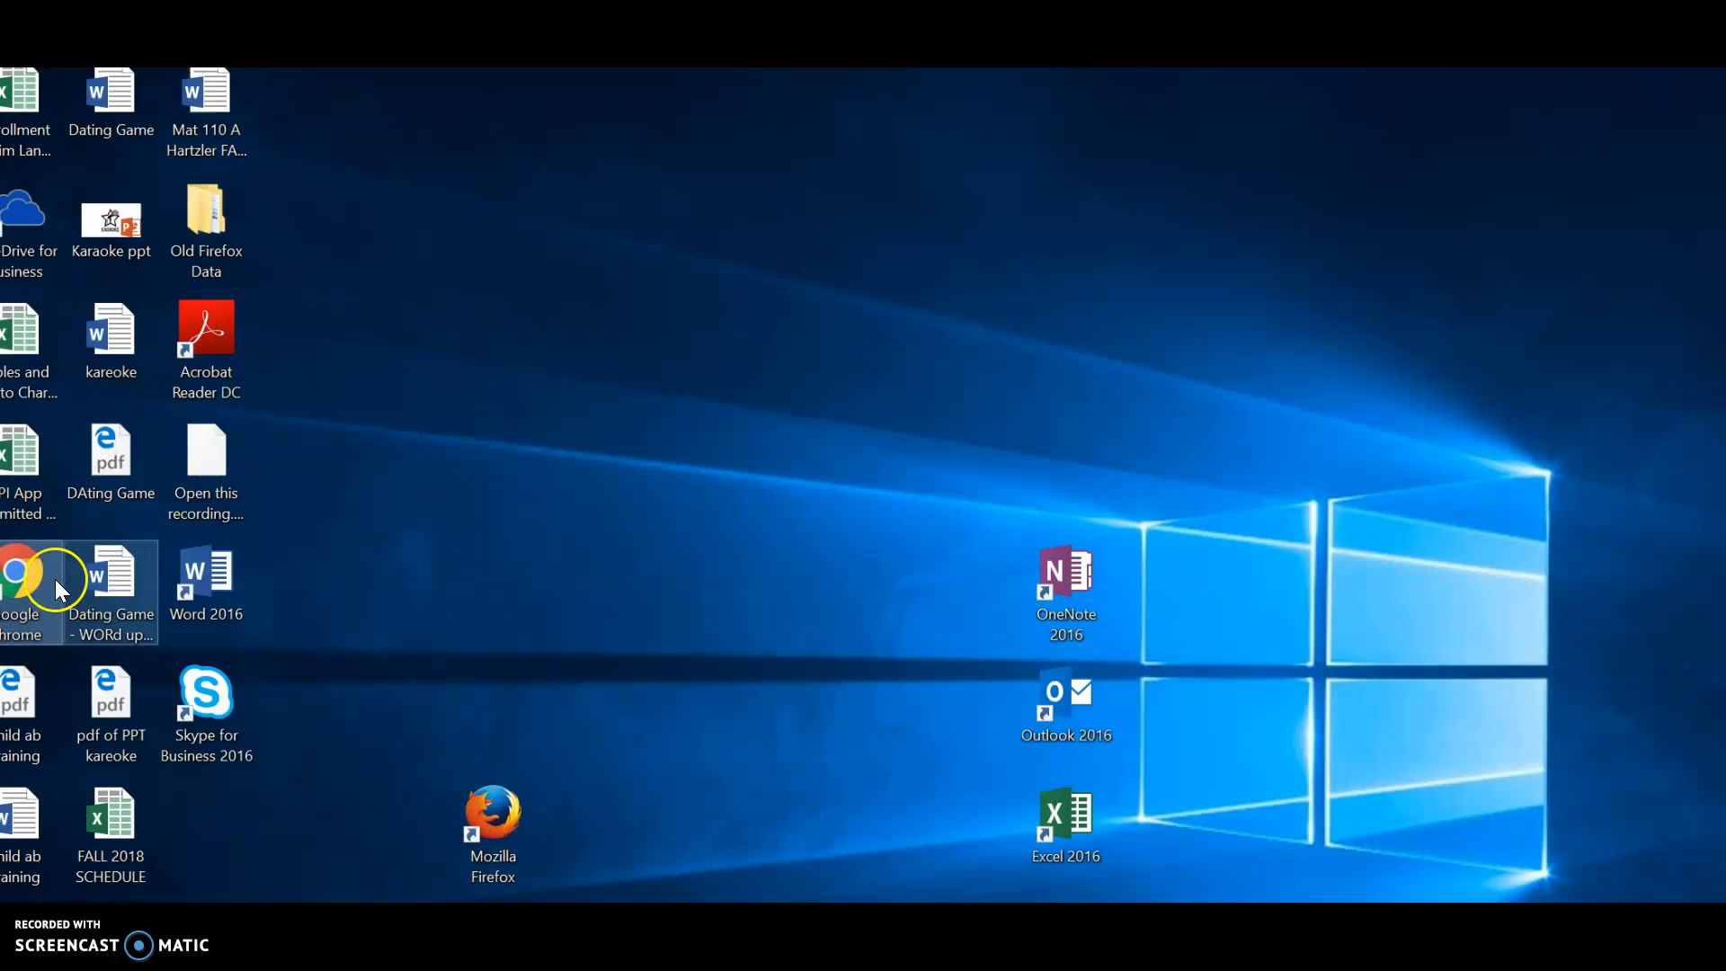
Start Google Chrome from its desktop shortcut
double_click(15, 572)
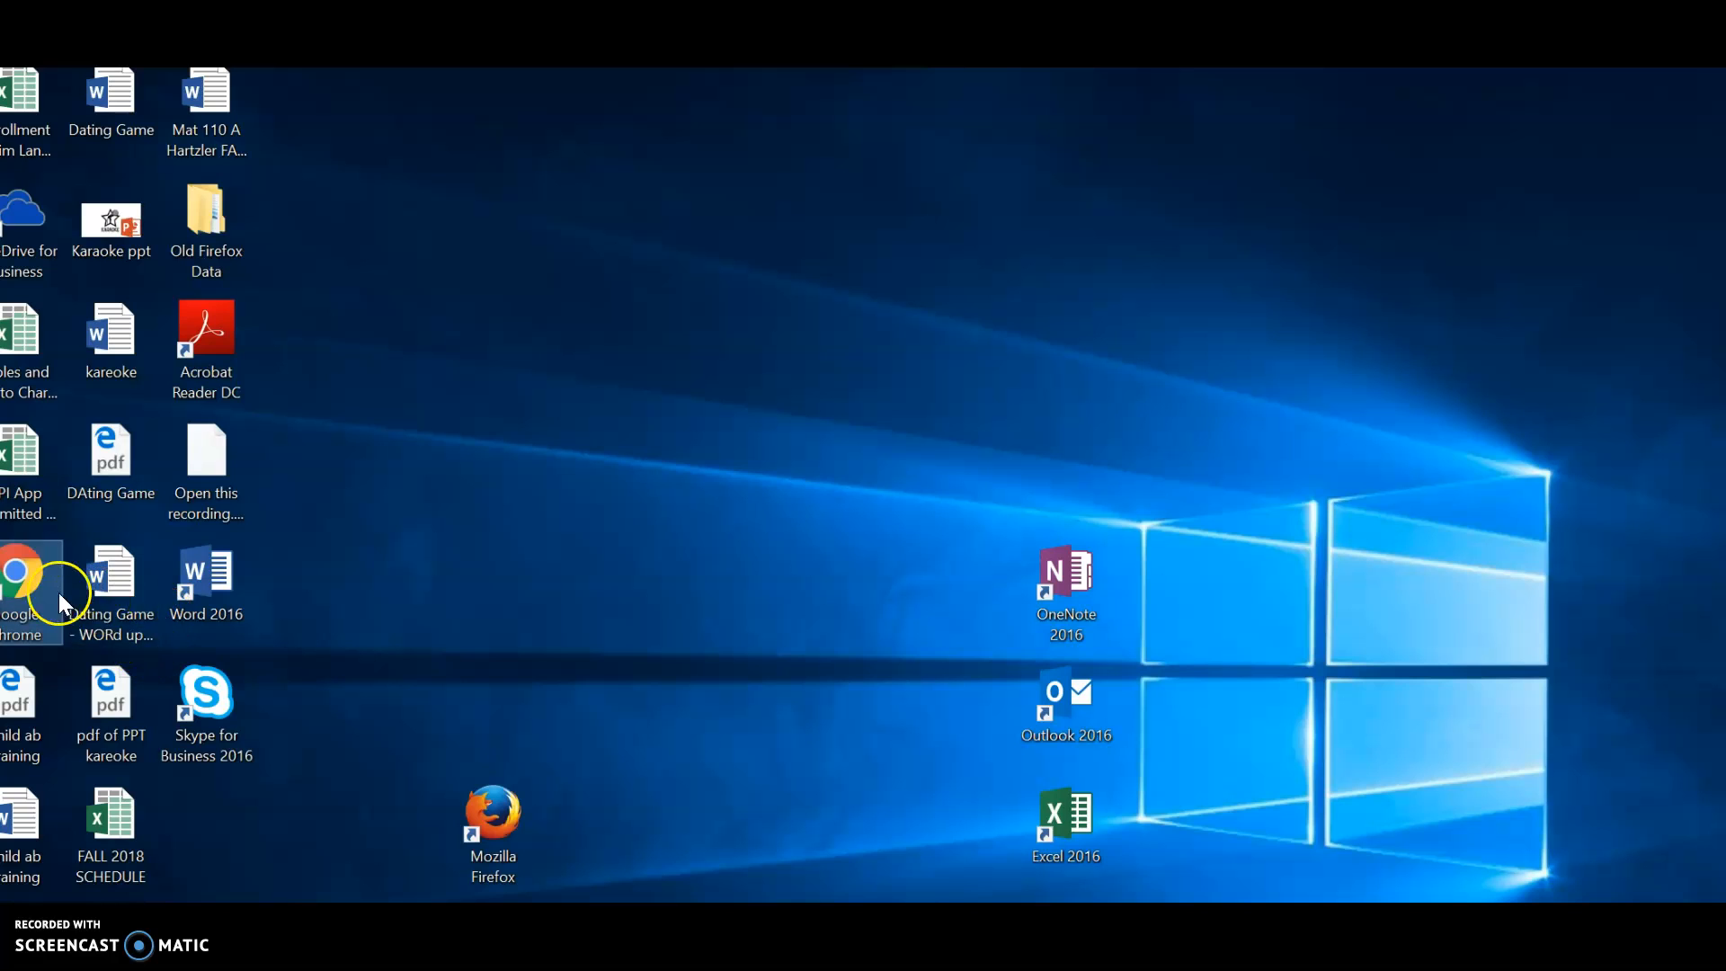
double_click(18, 579)
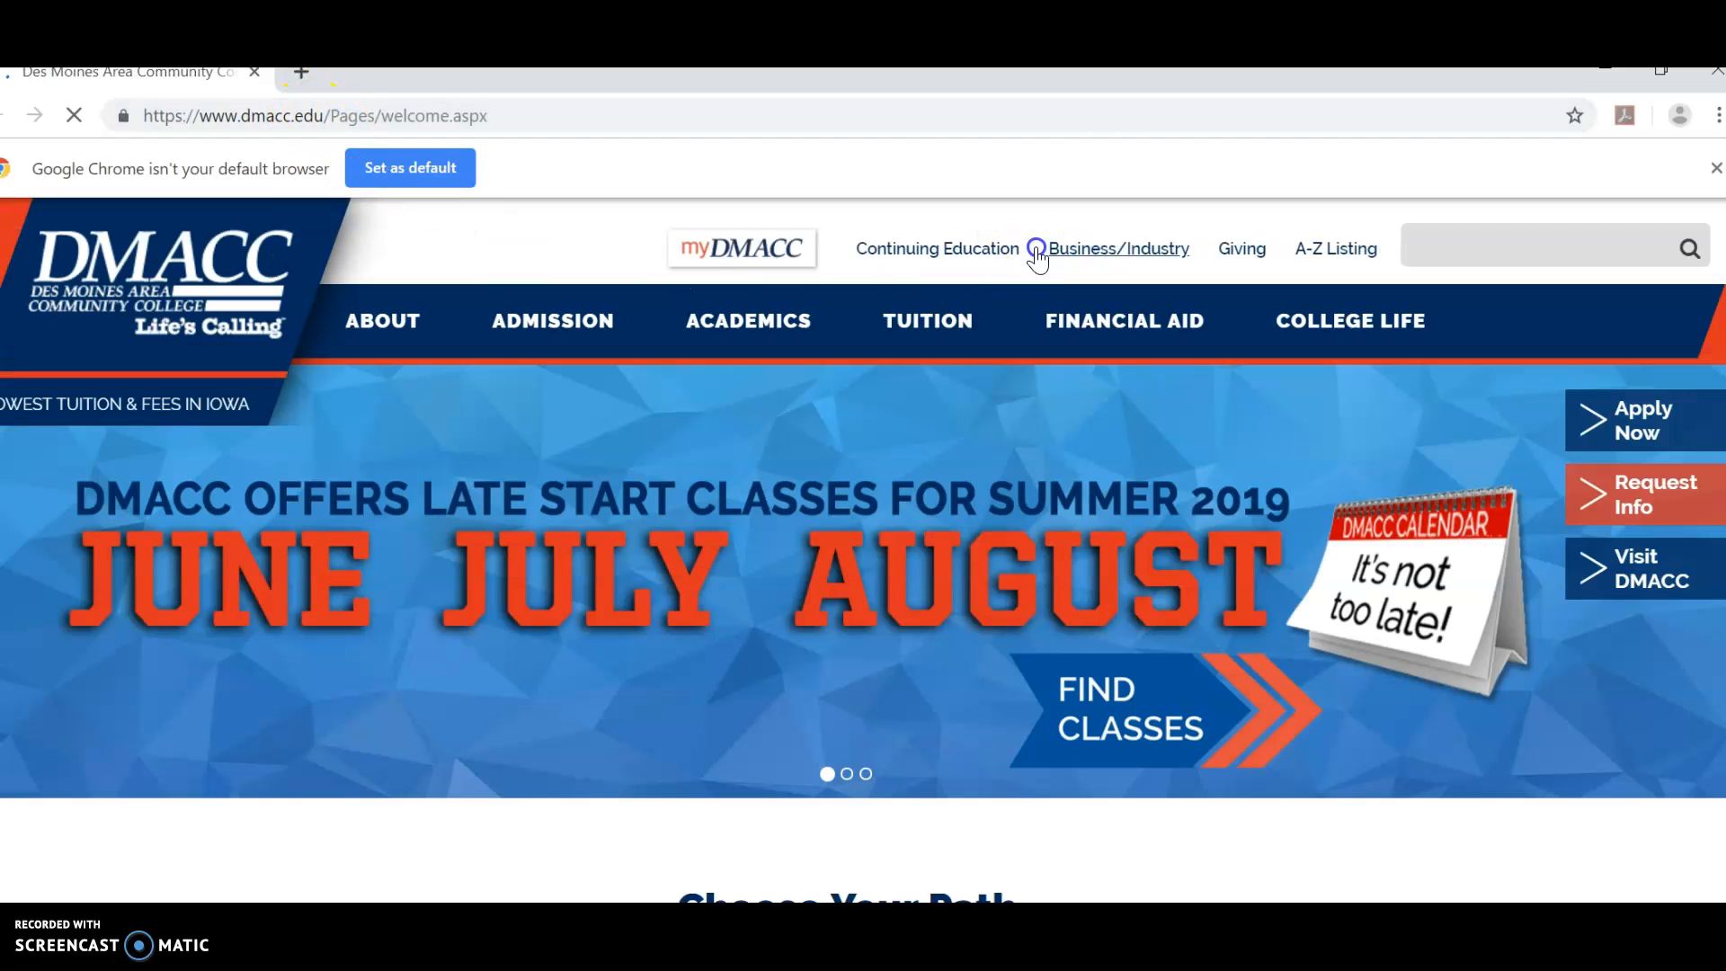
Sign in to myDMACC with the student username and password
click(786, 254)
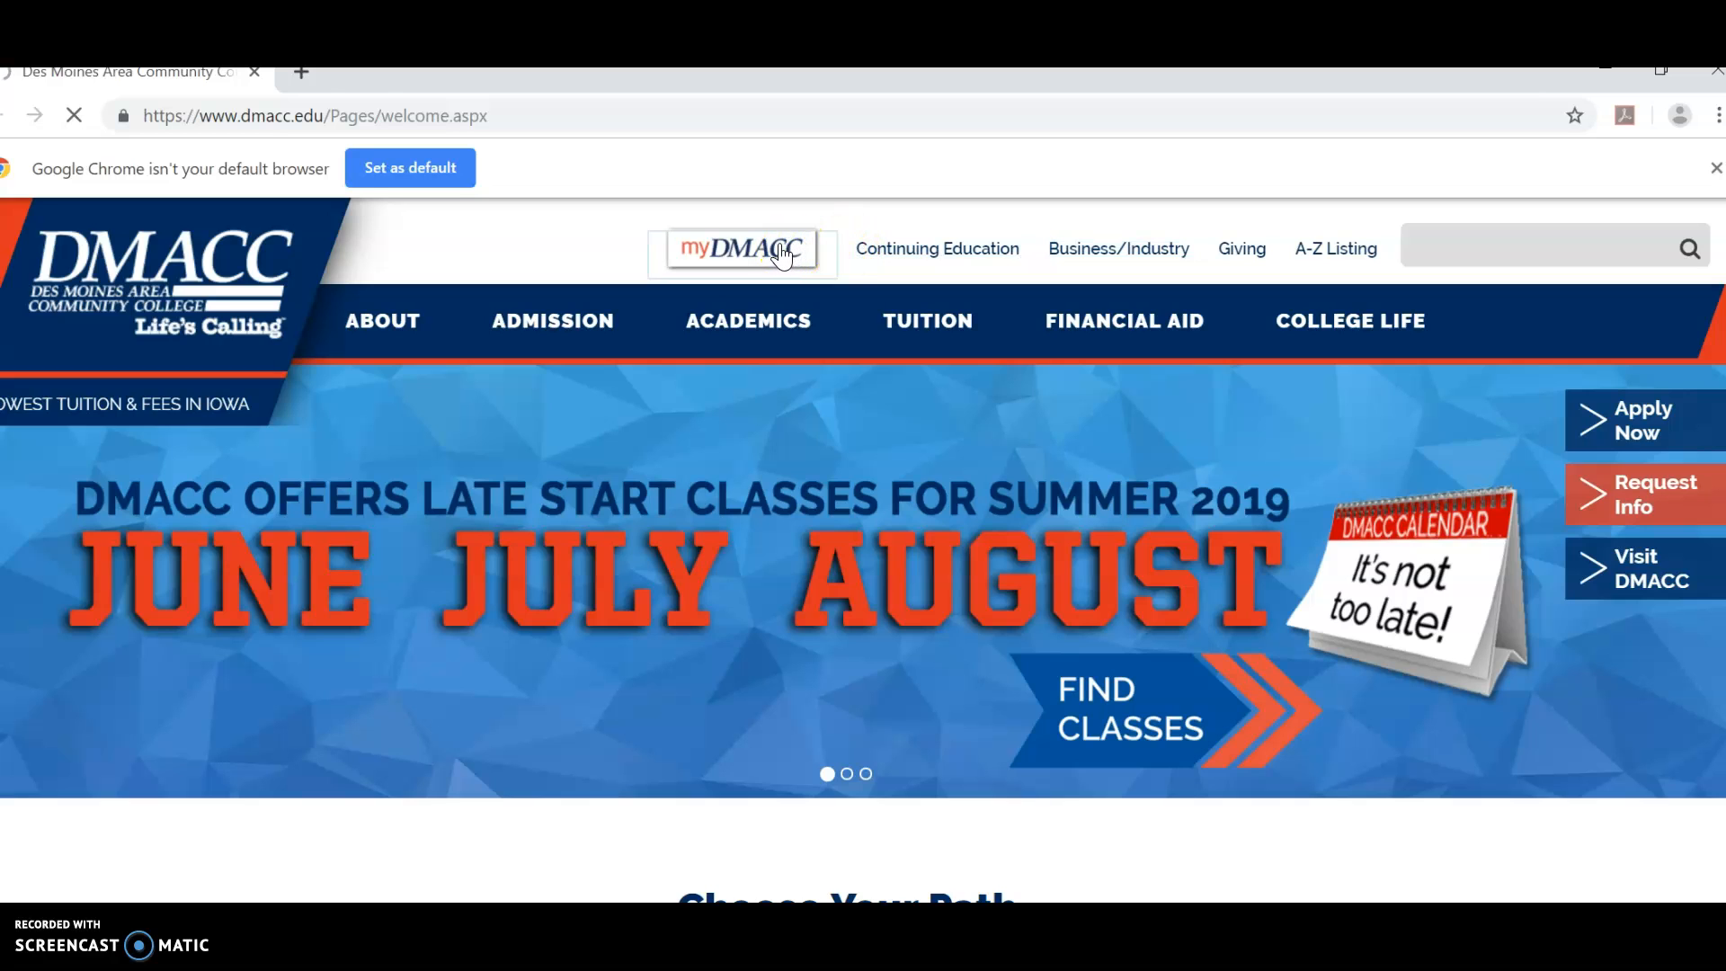
text(jehartzaaler)
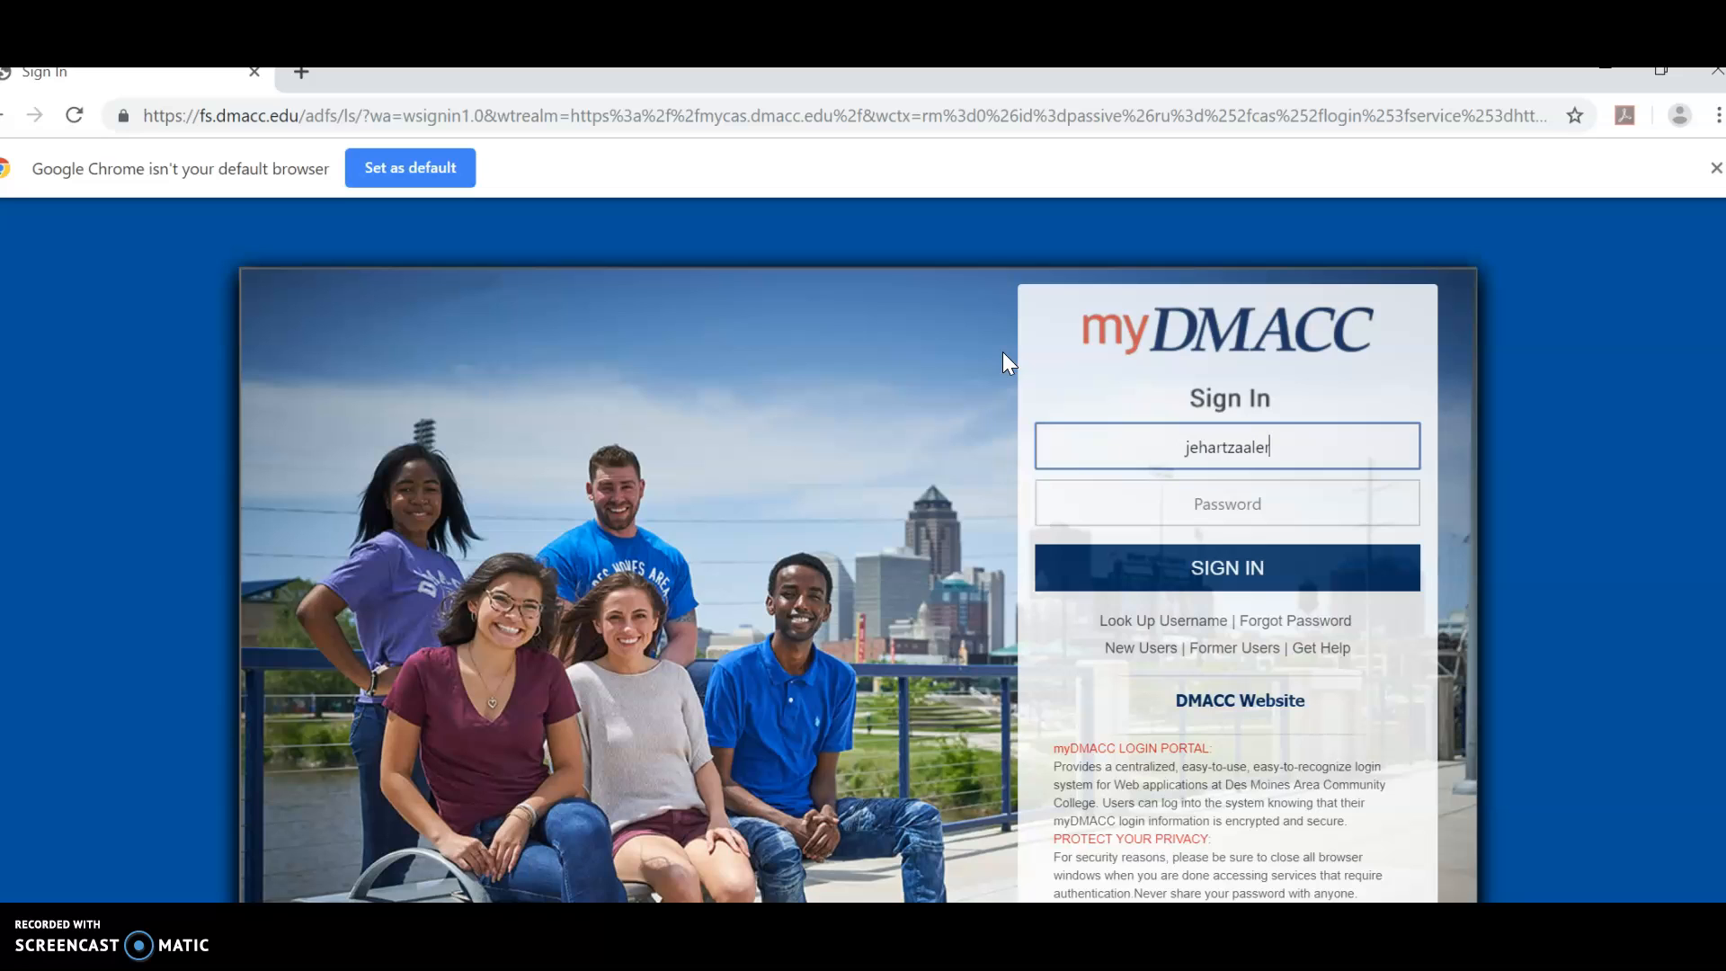
key(BackSpace)
key(BackSpace)
key(BackSpace)
key(BackSpace)
key(BackSpace)
text(ler)
click(1196, 497)
text(••)
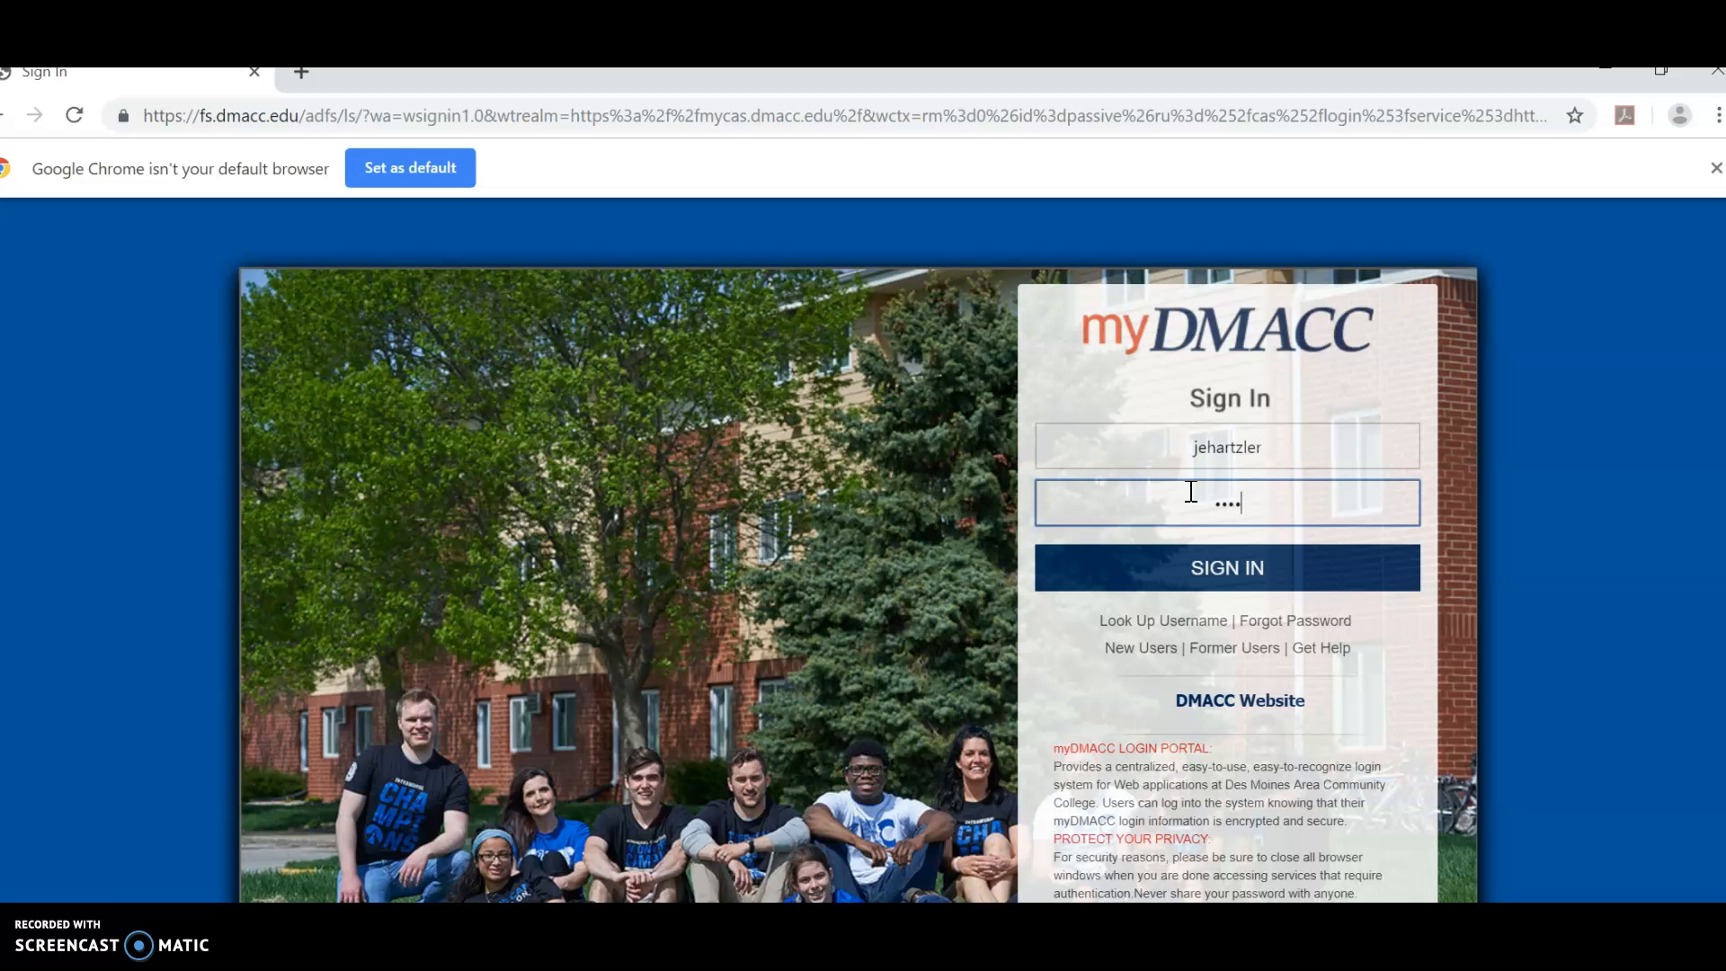
text(•••••••••)
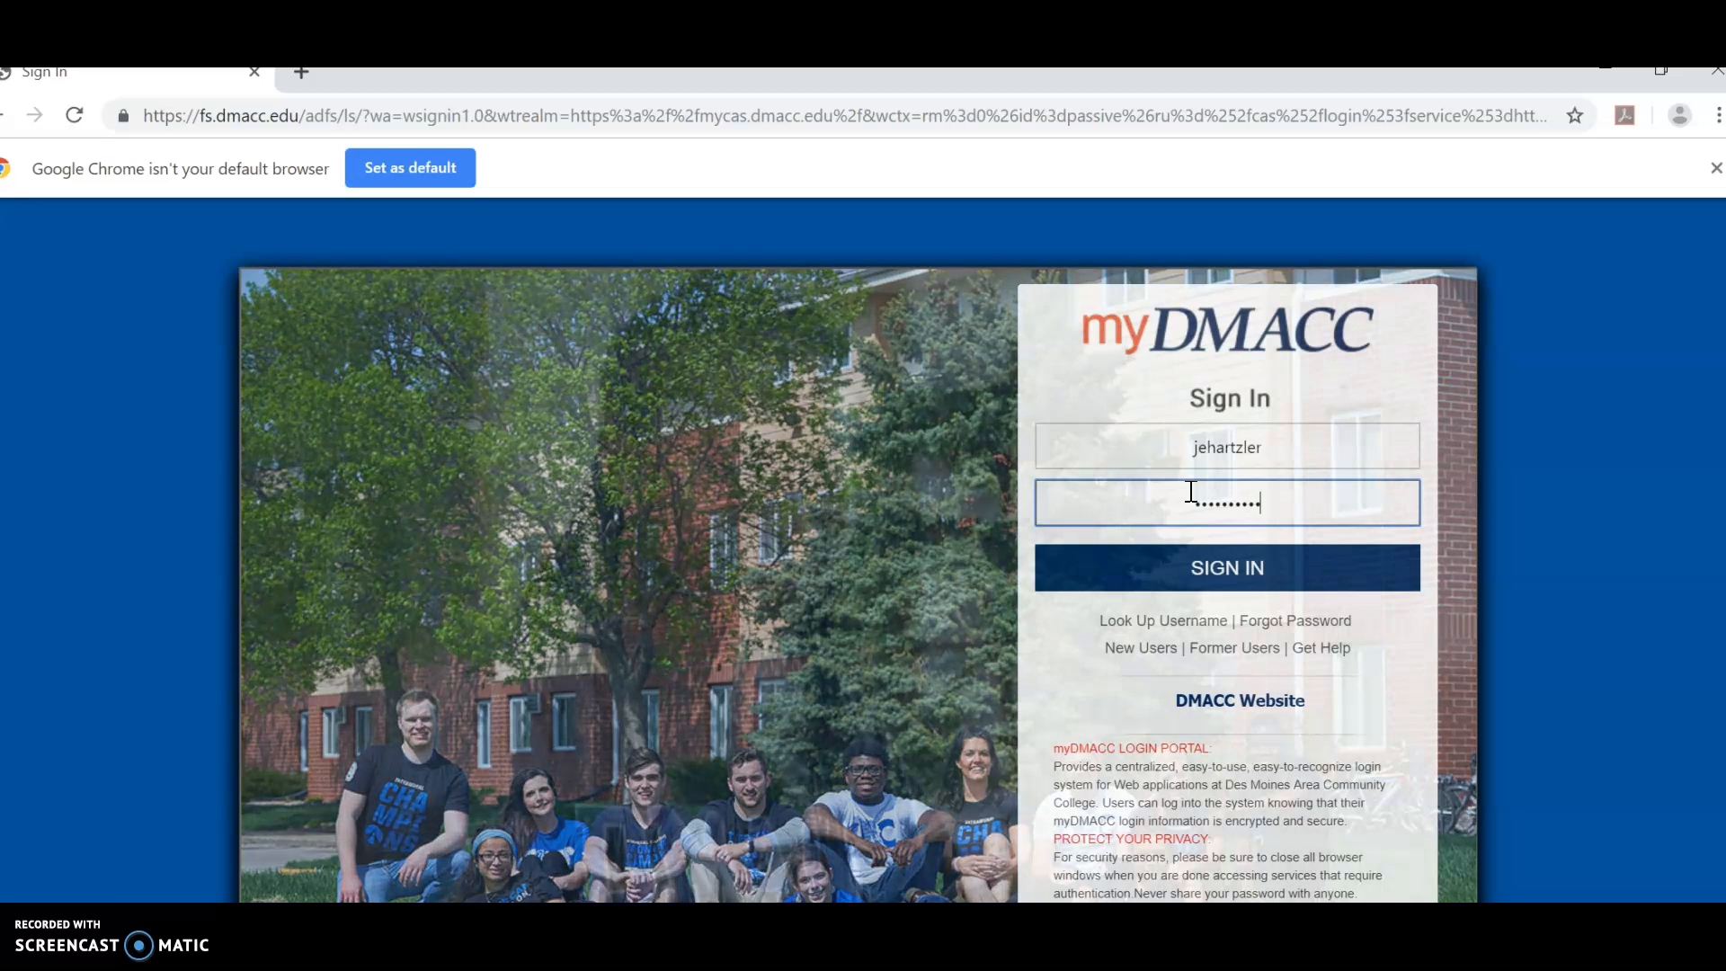
click(1225, 568)
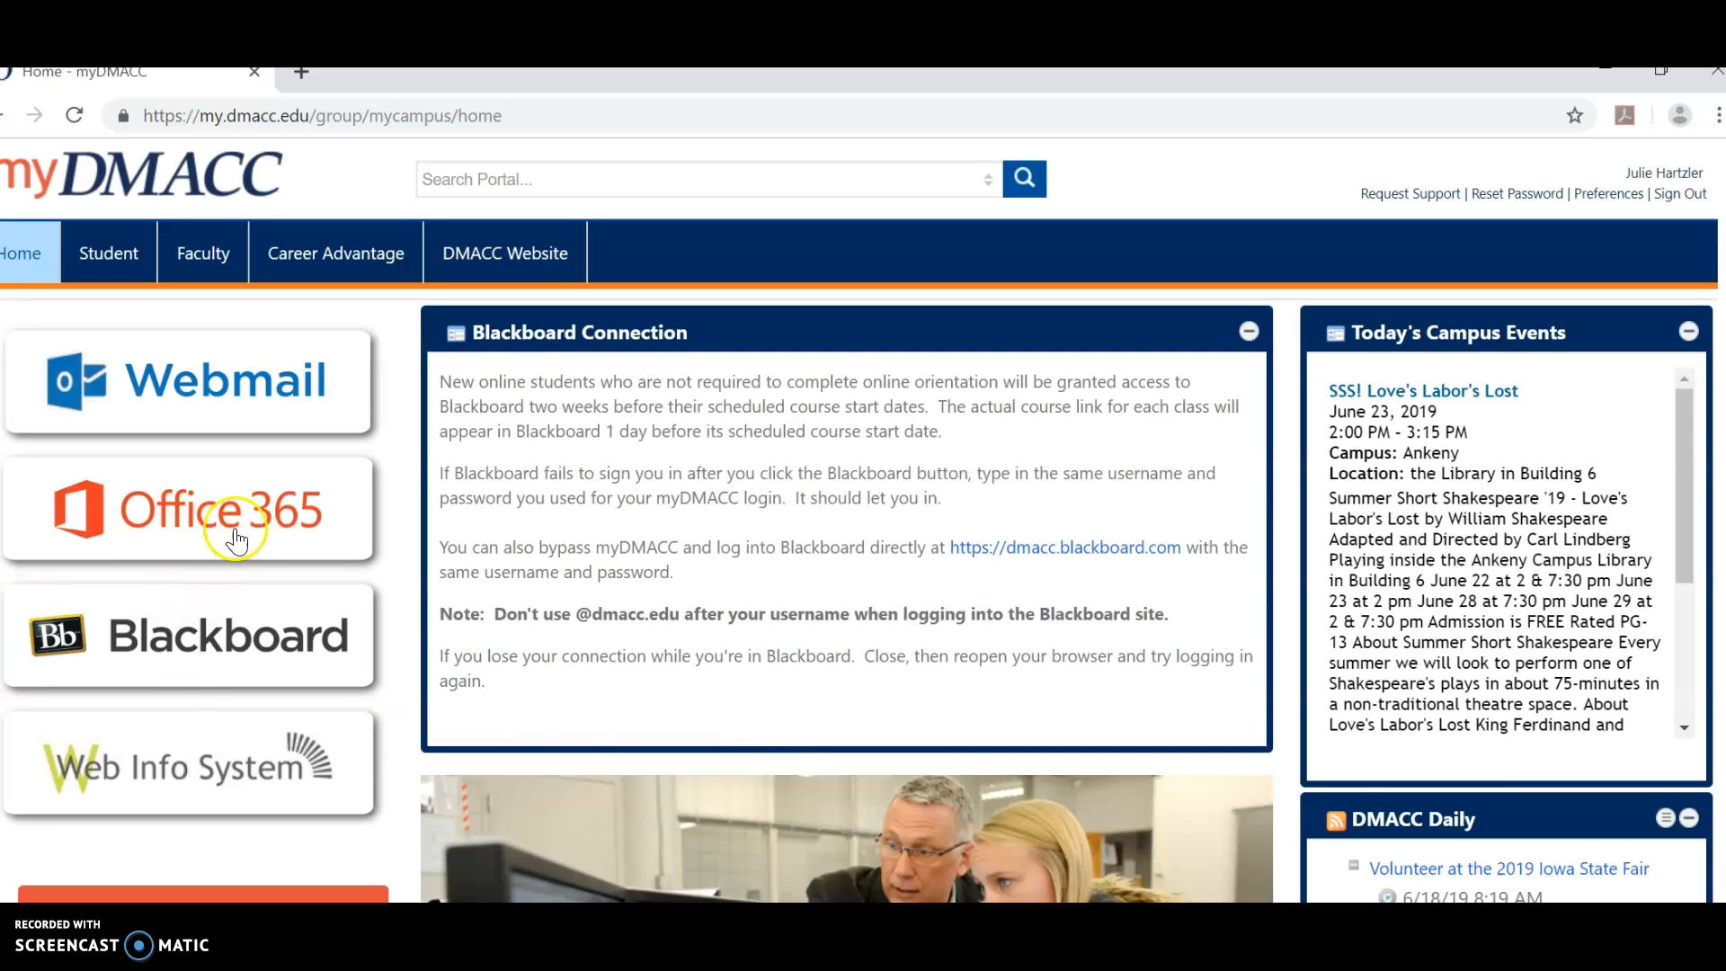
Open Office 365 from the myDMACC portal, choosing Yes to stay signed in
click(198, 501)
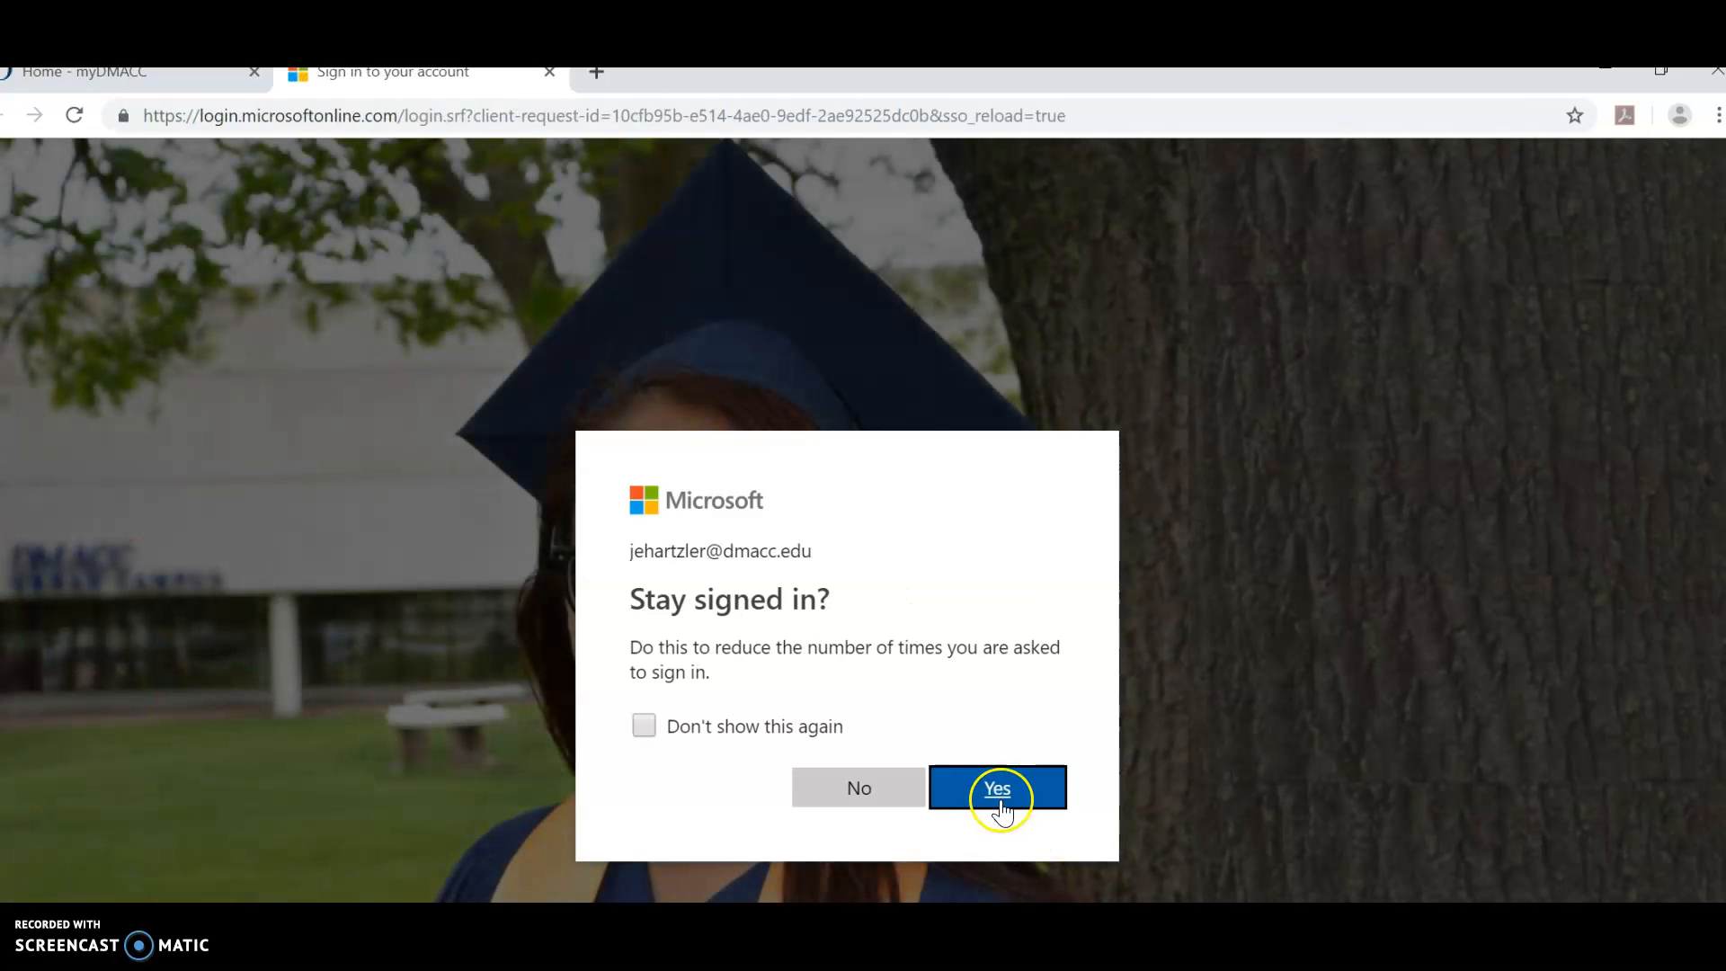
click(1002, 807)
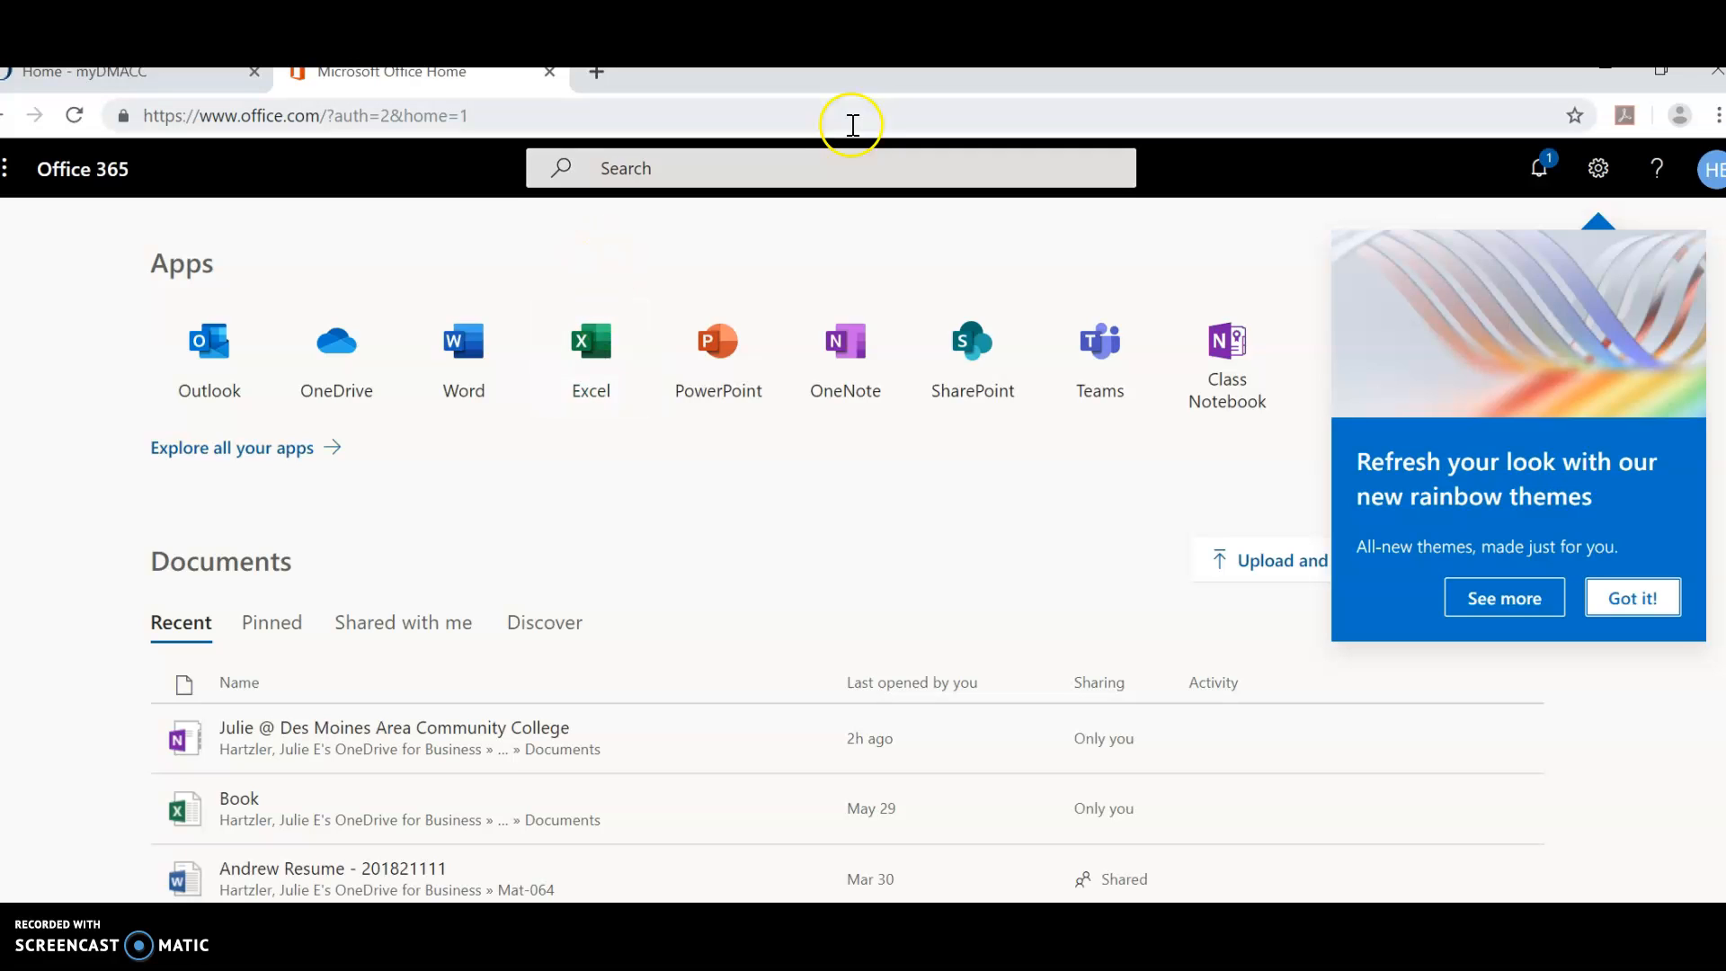
drag(590, 340, 597, 350)
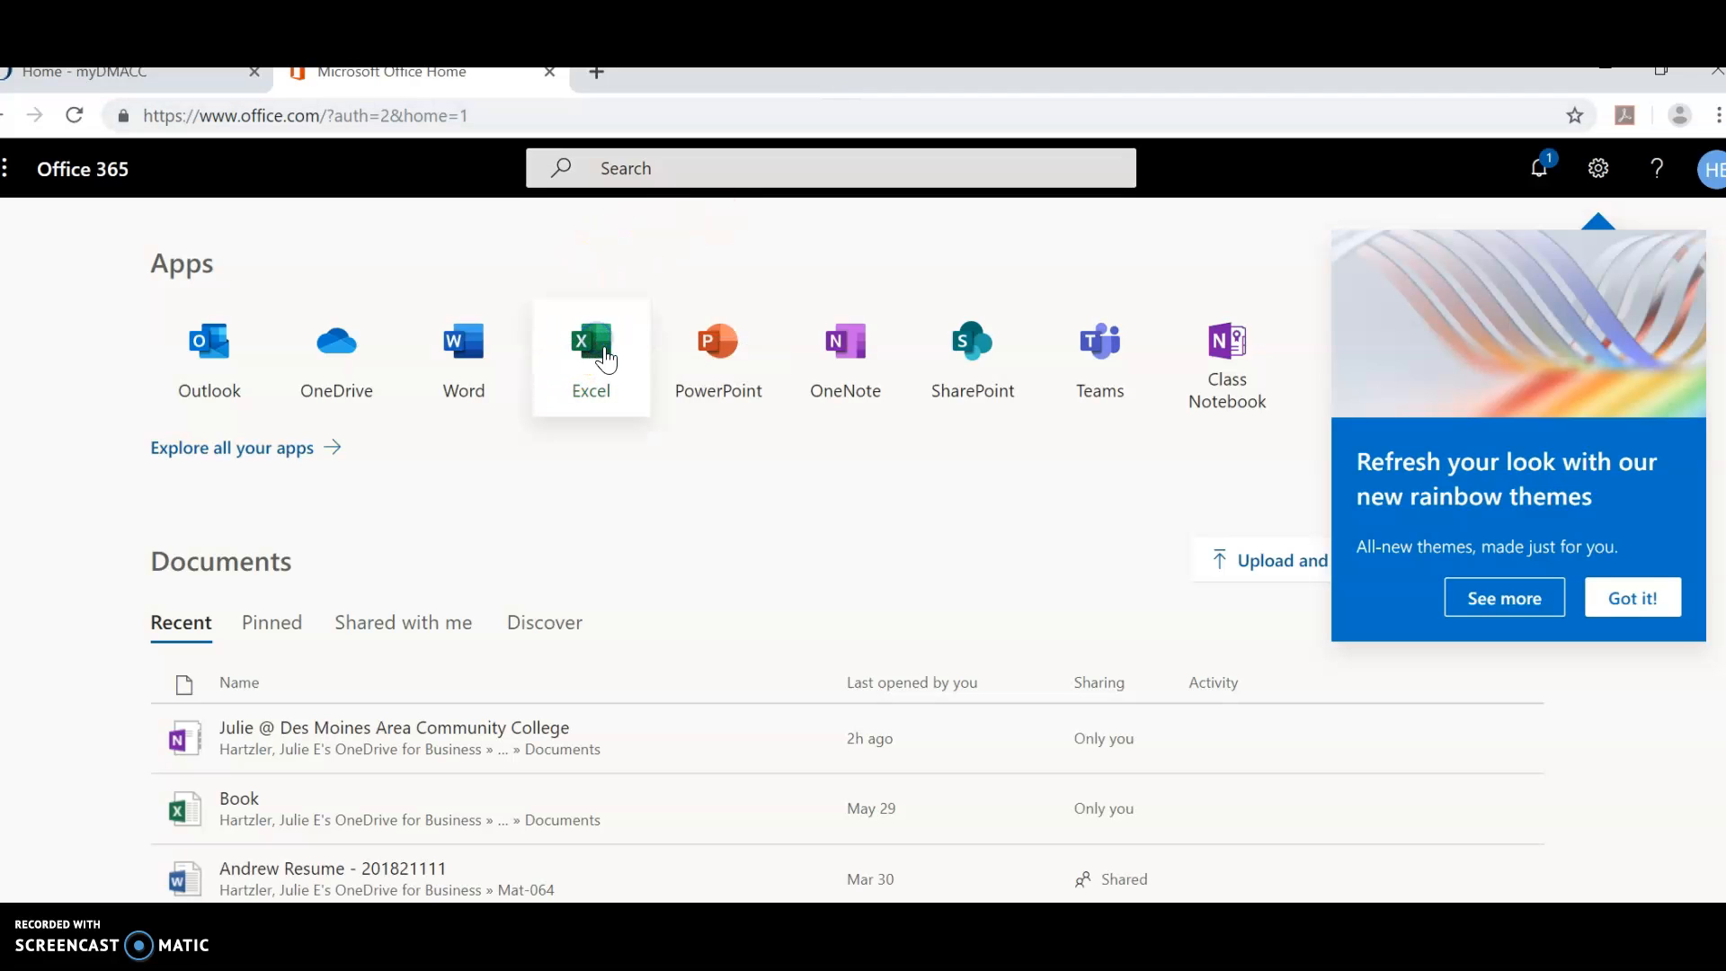